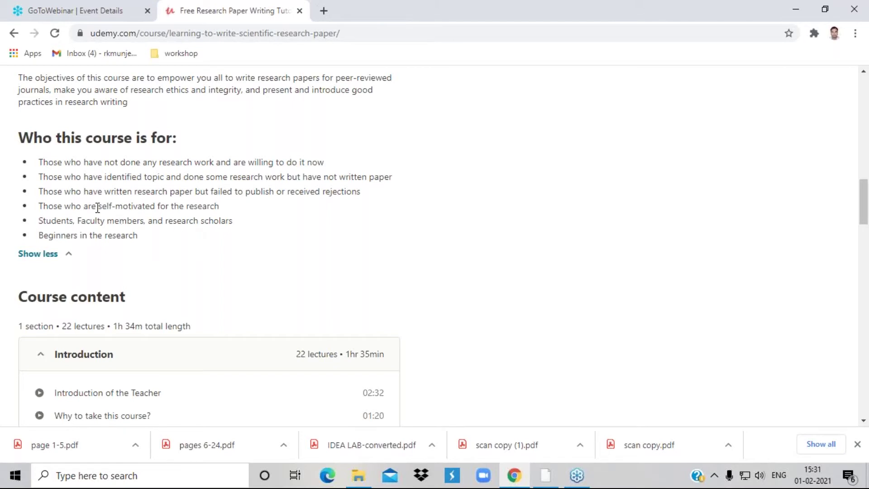
# Review the research paper course's intended audience and the lecture list under its course content
pyautogui.scroll(-10, 216, 219)
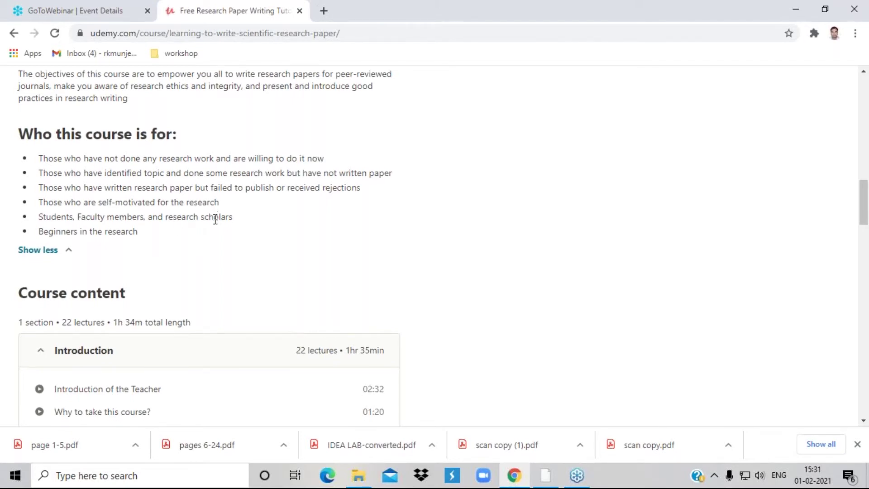
pyautogui.scroll(-9, 161, 213)
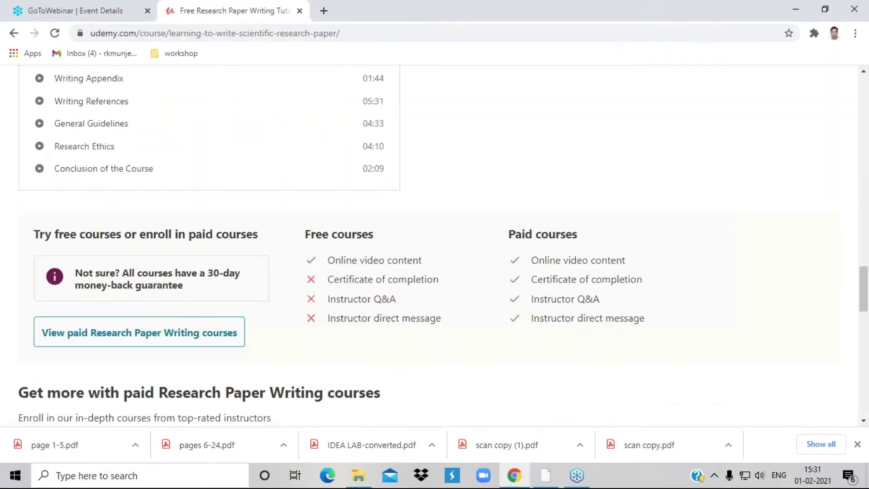
pyautogui.scroll(13, 161, 213)
pyautogui.scroll(-2, 162, 217)
pyautogui.scroll(4, 164, 218)
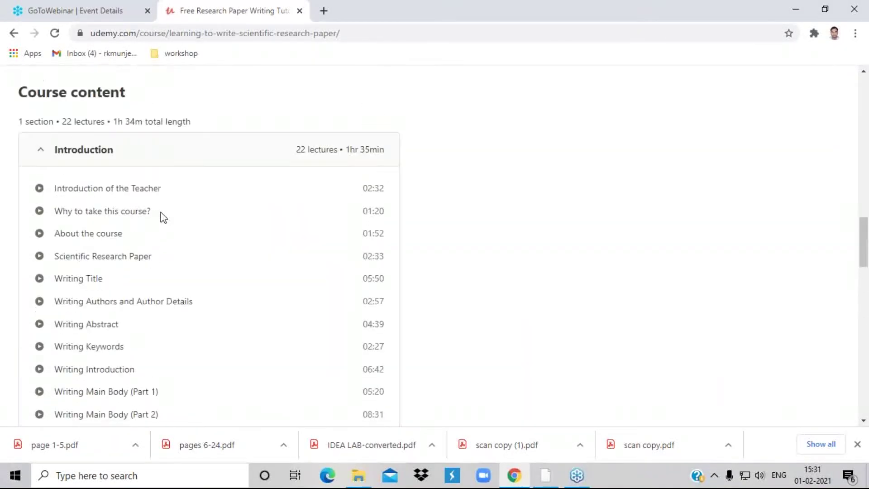
pyautogui.scroll(-10, 164, 219)
pyautogui.scroll(15, 165, 219)
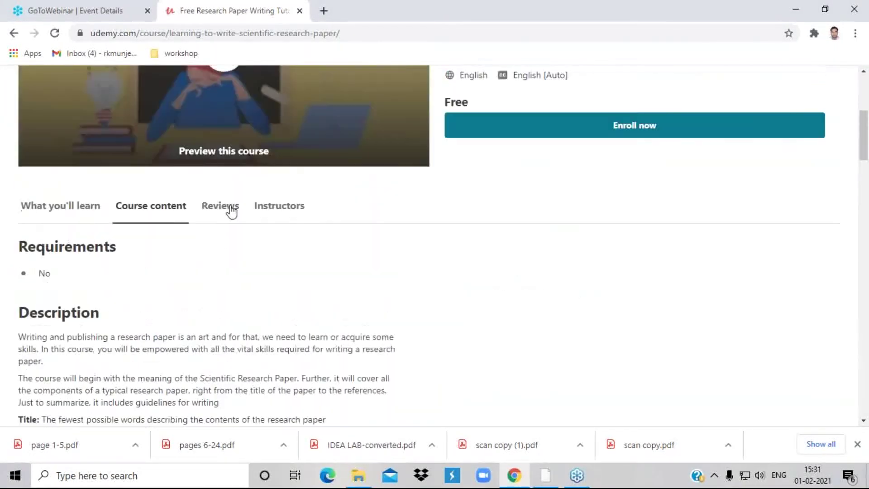
# Examine the course's student feedback ratings and written reviews
pyautogui.click(231, 209)
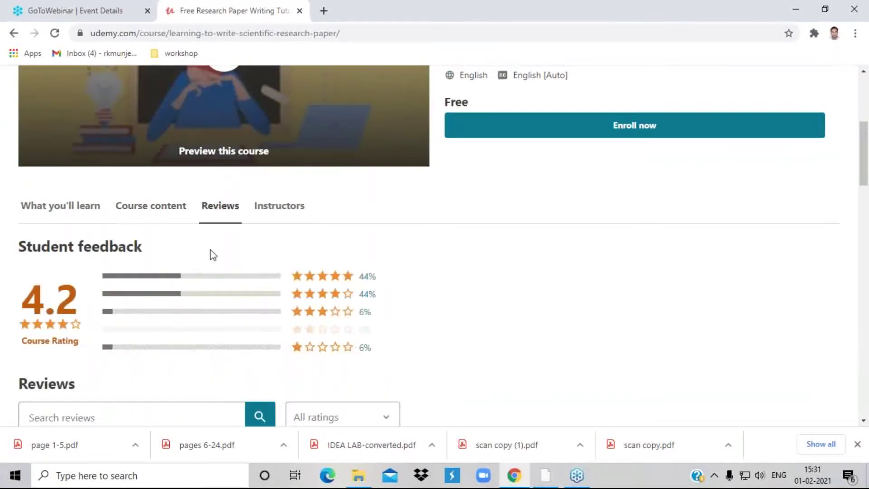
pyautogui.scroll(-1, 210, 253)
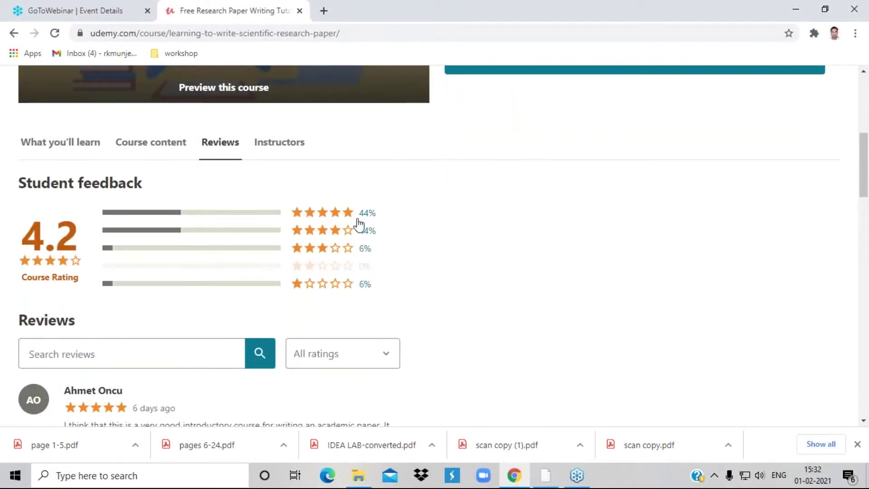
pyautogui.scroll(-1, 364, 249)
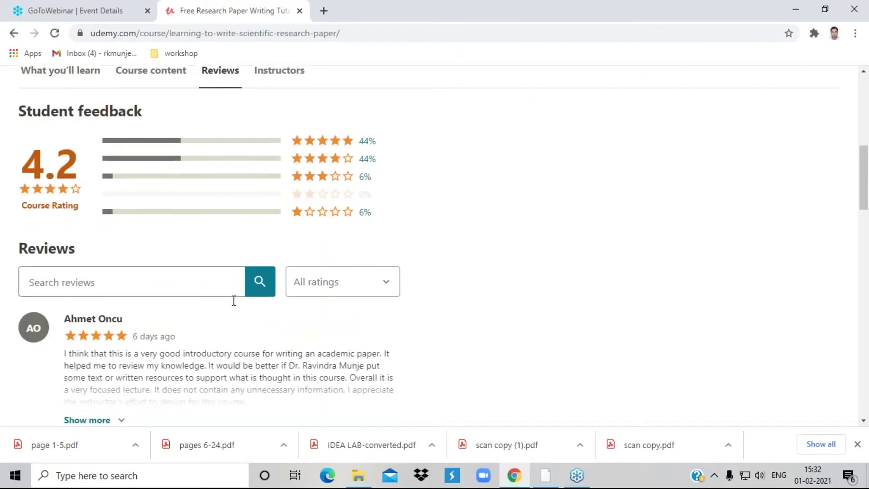
pyautogui.scroll(-2, 233, 300)
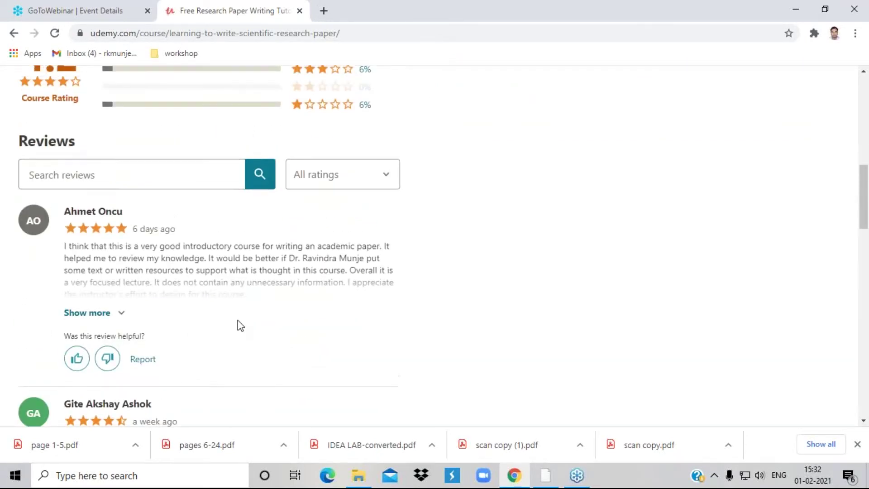
# Examine the course instructor's details, expanding the full biography
pyautogui.scroll(5, 240, 325)
pyautogui.click(280, 268)
pyautogui.scroll(-2, 394, 295)
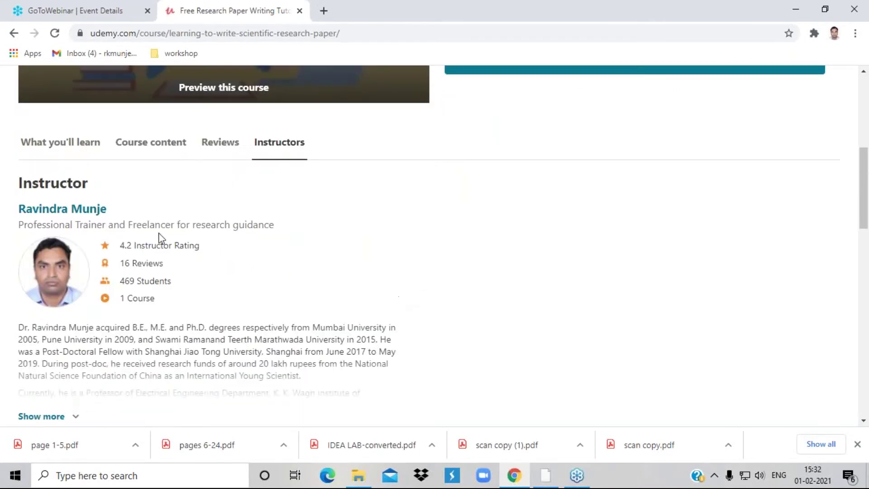
pyautogui.scroll(-1, 135, 337)
pyautogui.click(64, 355)
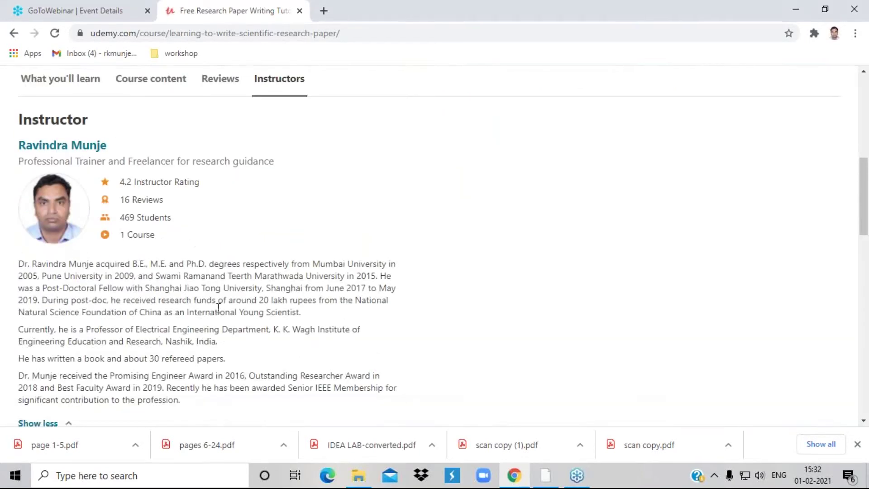
pyautogui.scroll(-1, 181, 294)
pyautogui.scroll(2, 99, 255)
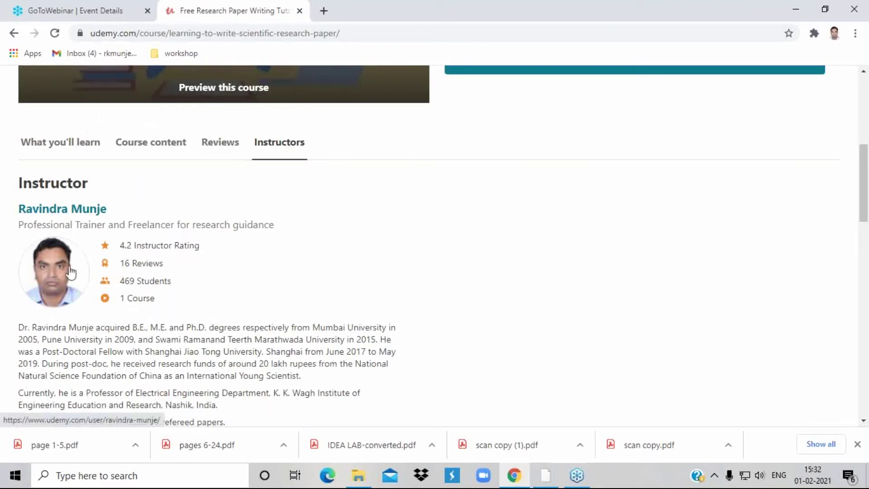
pyautogui.scroll(-2, 213, 312)
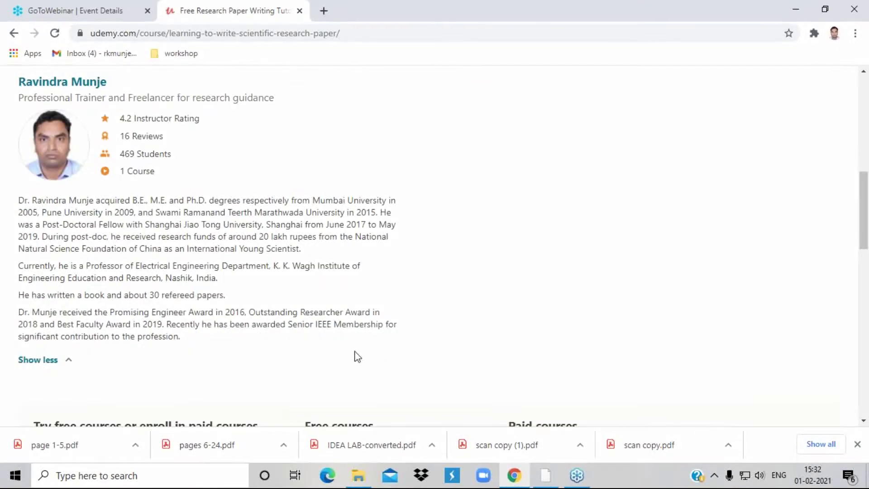
# Leave the course page and load the udemy.com home page
pyautogui.scroll(8, 330, 326)
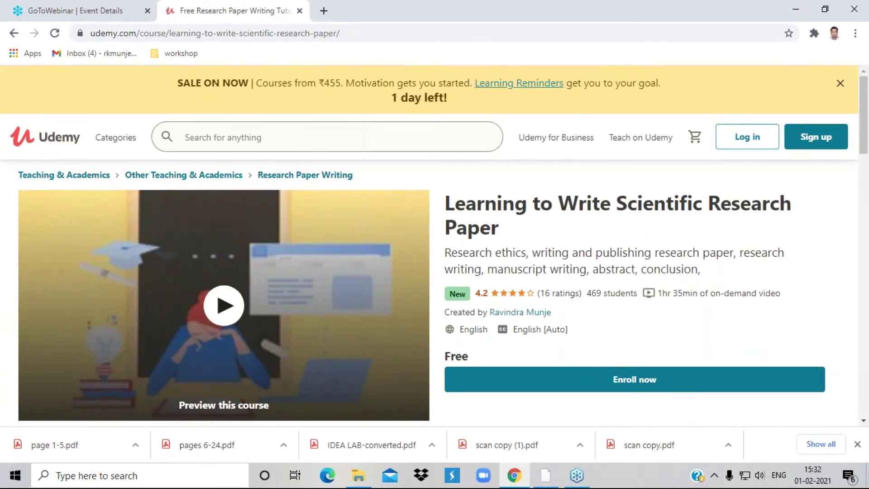
pyautogui.click(219, 34)
pyautogui.press('End')
pyautogui.press('BackSpace')
pyautogui.press('BackSpace')
pyautogui.press('BackSpace')
pyautogui.press('BackSpace')
pyautogui.press('BackSpace')
pyautogui.press('BackSpace')
pyautogui.press('BackSpace')
pyautogui.press('BackSpace')
pyautogui.press('BackSpace')
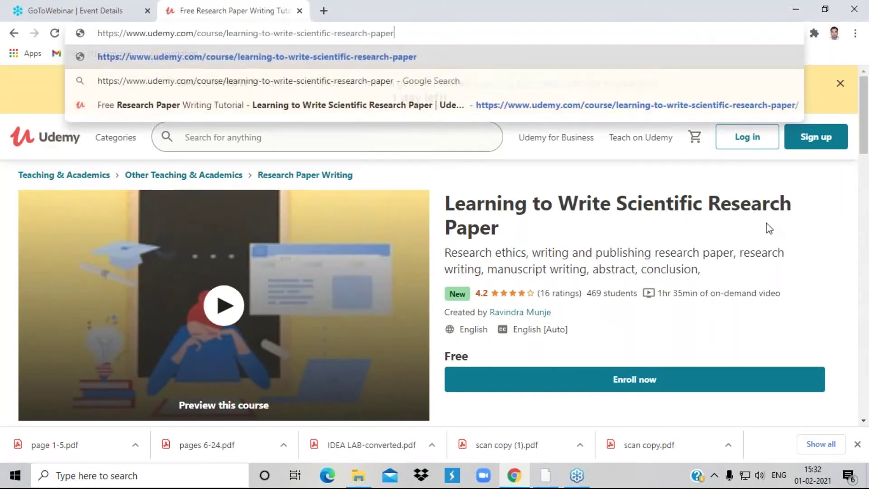
pyautogui.press('BackSpace')
pyautogui.press('BackSpace')
pyautogui.press('BackSpace')
pyautogui.press('BackSpace')
pyautogui.press('BackSpace')
pyautogui.press('BackSpace')
pyautogui.press('BackSpace')
pyautogui.press('BackSpace')
pyautogui.press('BackSpace')
pyautogui.press('BackSpace')
pyautogui.press('BackSpace')
pyautogui.press('BackSpace')
pyautogui.press('BackSpace')
pyautogui.press('BackSpace')
pyautogui.press('BackSpace')
pyautogui.press('BackSpace')
pyautogui.press('BackSpace')
pyautogui.press('BackSpace')
pyautogui.press('BackSpace')
pyautogui.press('BackSpace')
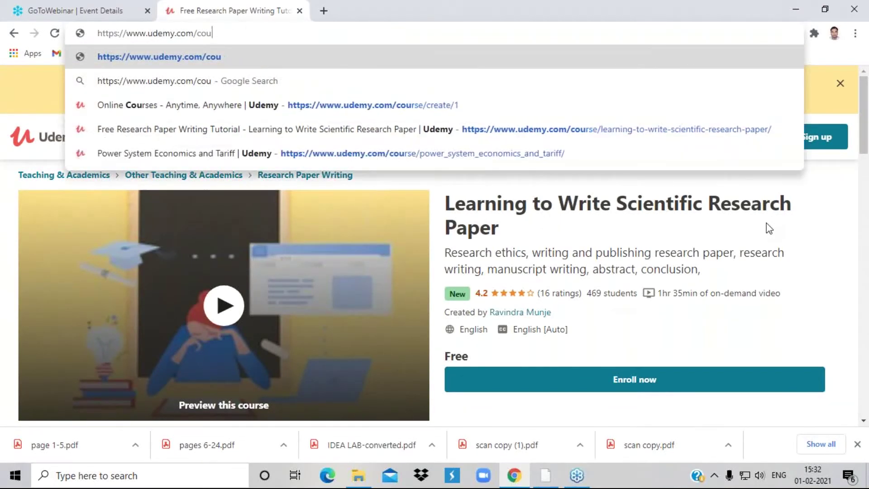
pyautogui.press('BackSpace')
pyautogui.press('Return')
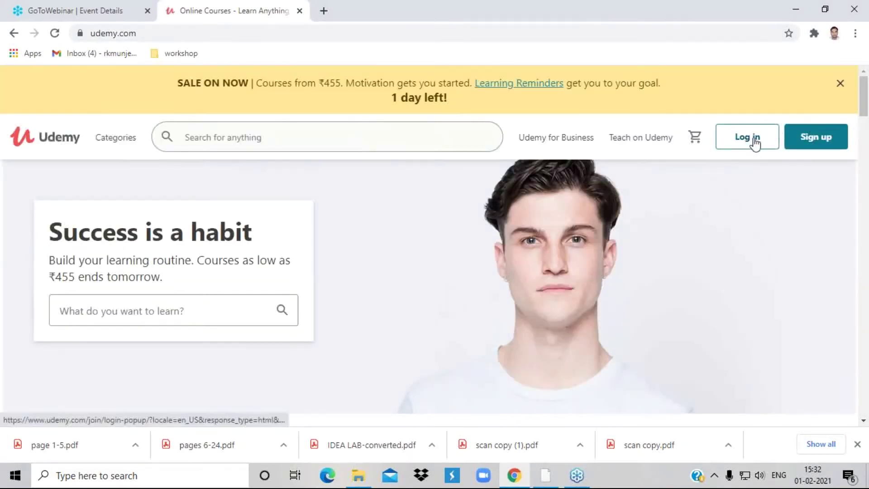
# Open the Udemy login page and try to log in with the account password
pyautogui.click(758, 142)
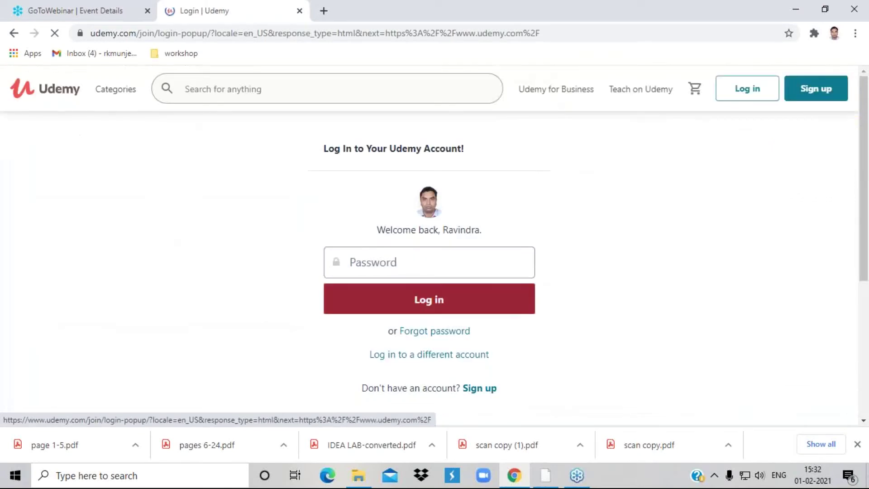
pyautogui.write('•••••••••')
pyautogui.press('Return')
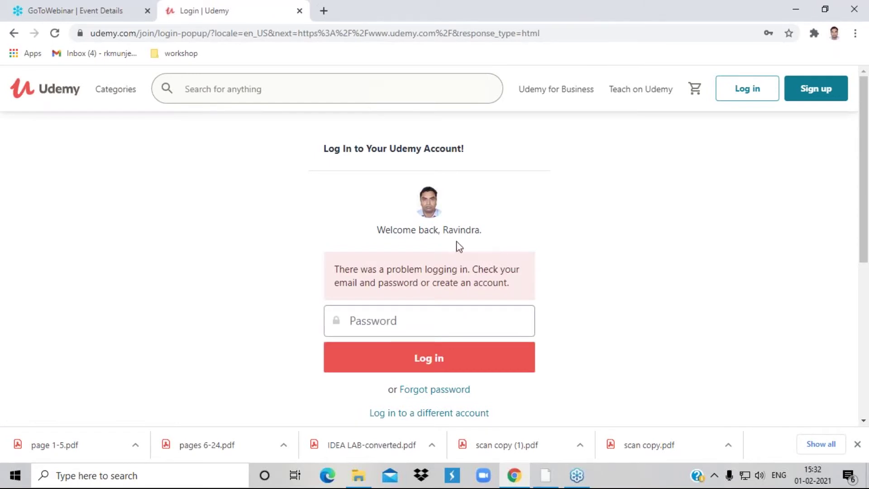
# Enter the account password again and log in to the remembered Udemy account
pyautogui.click(383, 322)
pyautogui.write('••')
pyautogui.press('BackSpace')
pyautogui.press('BackSpace')
pyautogui.write('••')
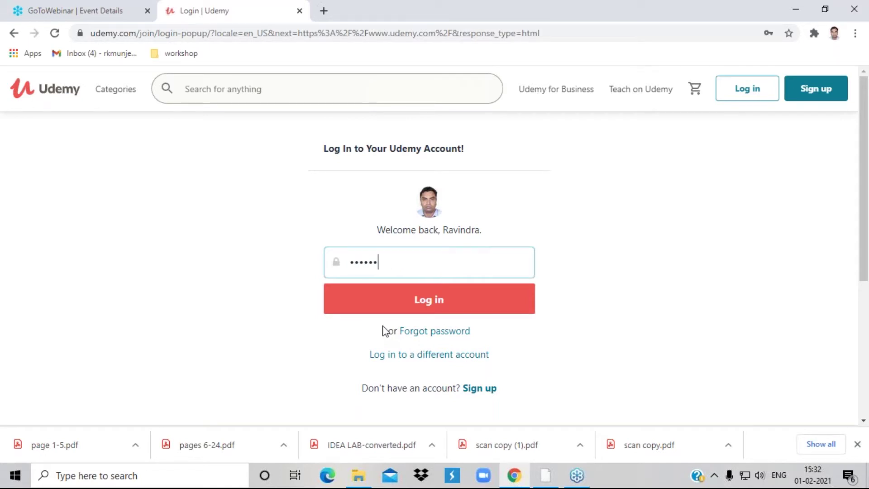
pyautogui.press('Return')
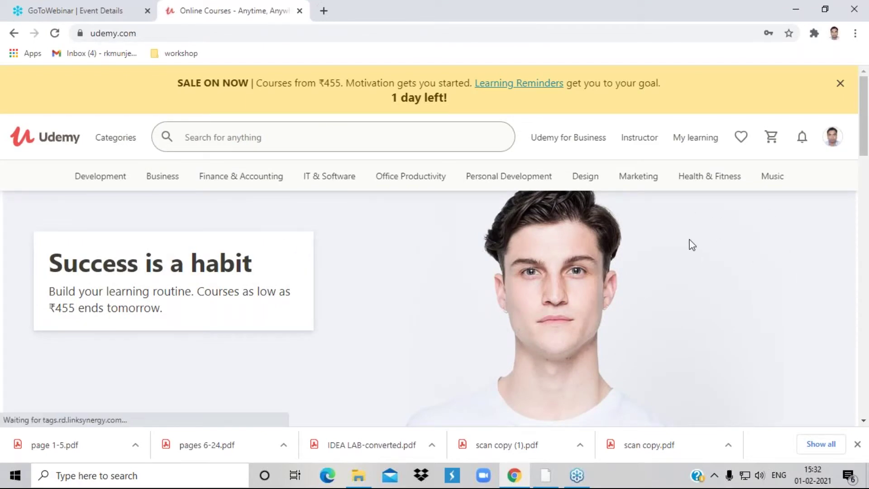
# Open the instructor area with the account's own courses
pyautogui.scroll(-5, 692, 245)
pyautogui.scroll(5, 693, 246)
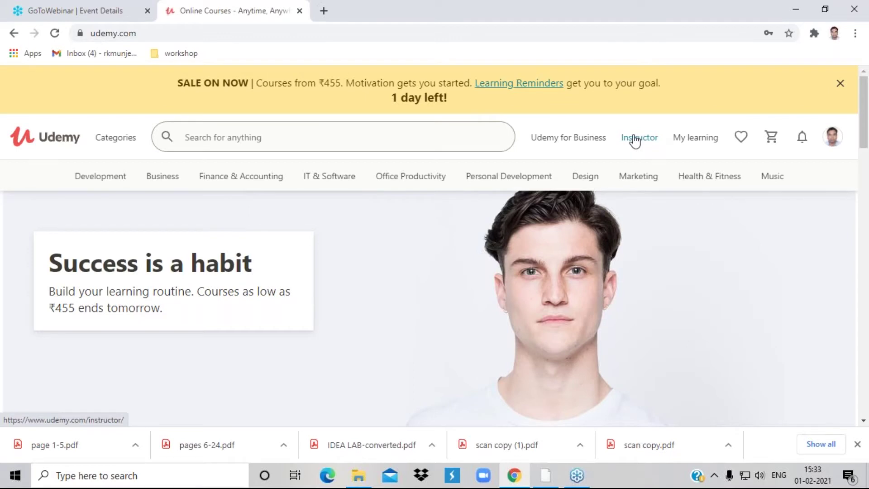
pyautogui.moveTo(696, 142)
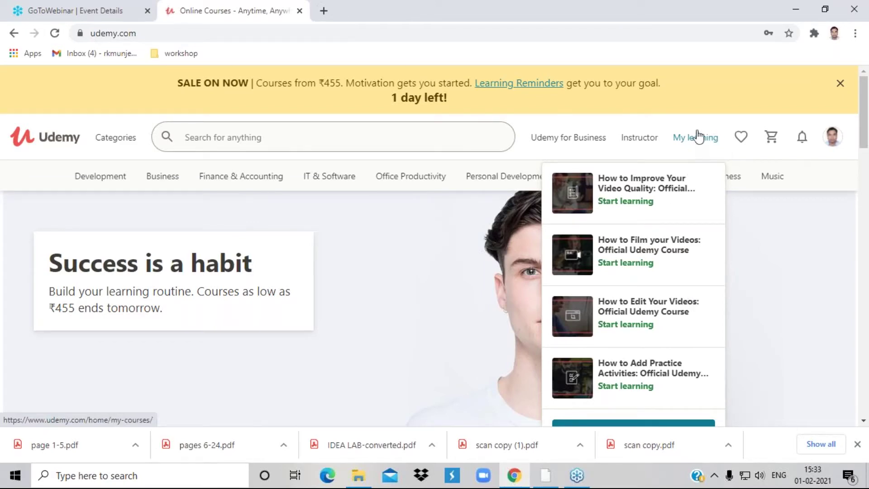
pyautogui.moveTo(608, 151)
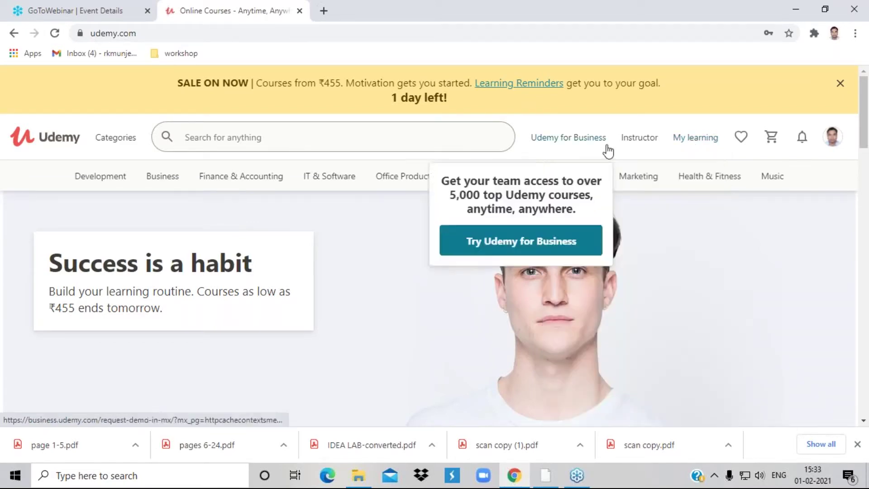
pyautogui.click(635, 143)
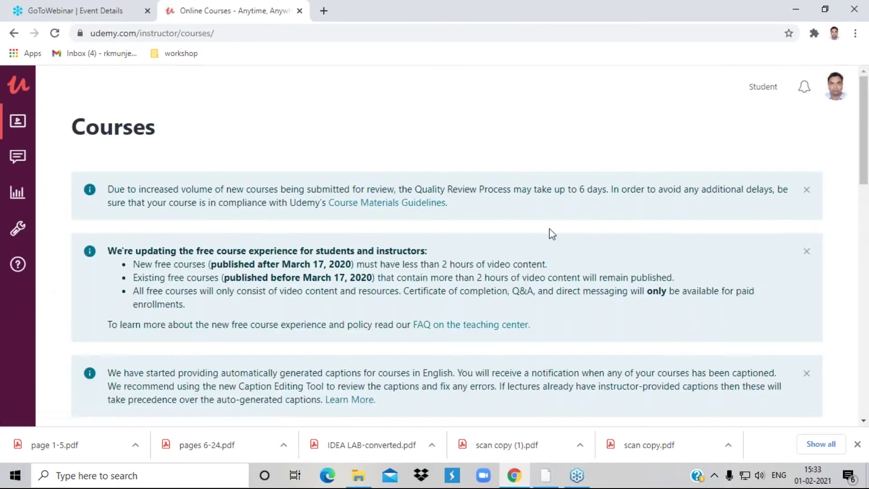
# Examine the instructor's course list, look into the draft "Developing an Electric Vehicle from Scratch", and return to the courses
pyautogui.scroll(-10, 549, 233)
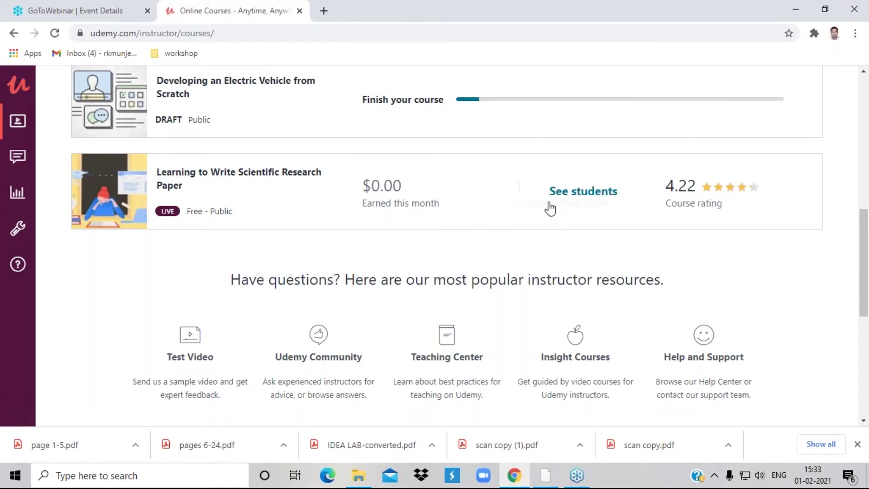
pyautogui.moveTo(757, 205)
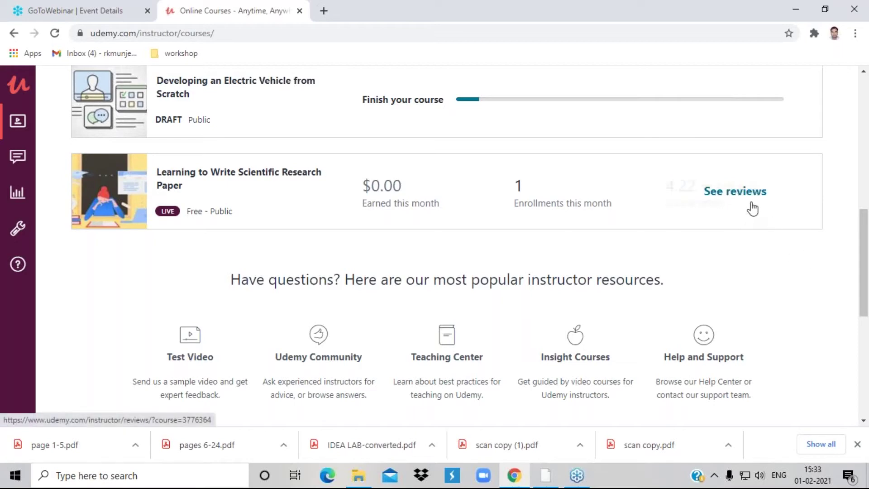
pyautogui.scroll(3, 361, 167)
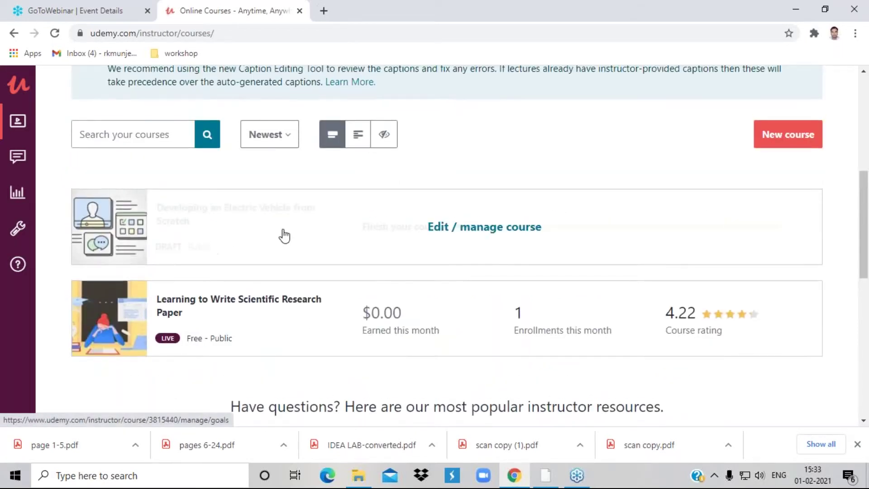
pyautogui.click(292, 235)
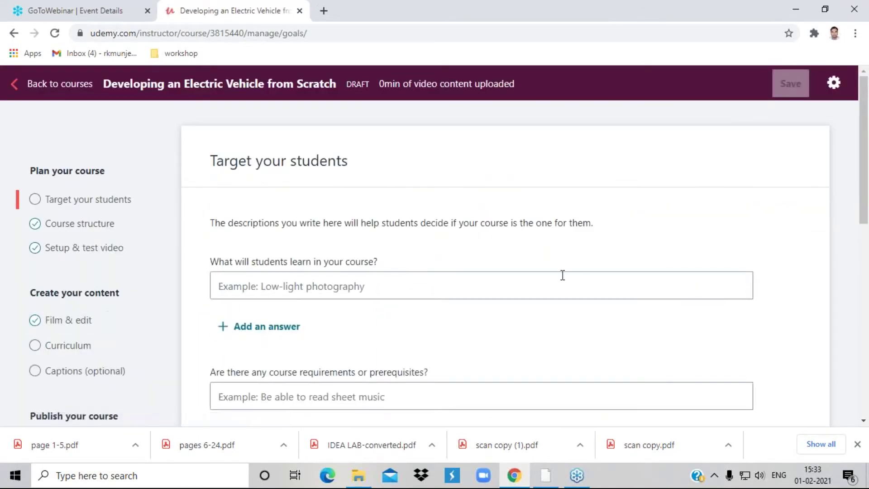
pyautogui.click(17, 85)
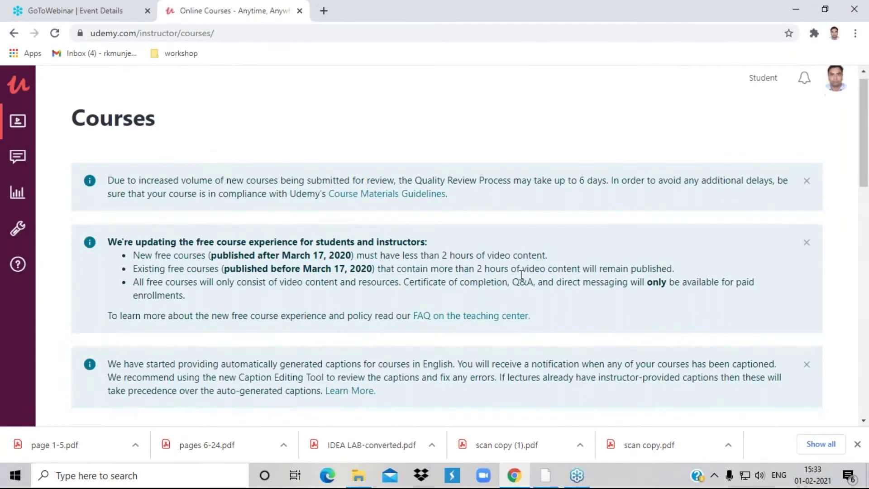
# Start a new course, choose Course as its type, and continue to the working title
pyautogui.scroll(-6, 545, 288)
pyautogui.scroll(1, 546, 288)
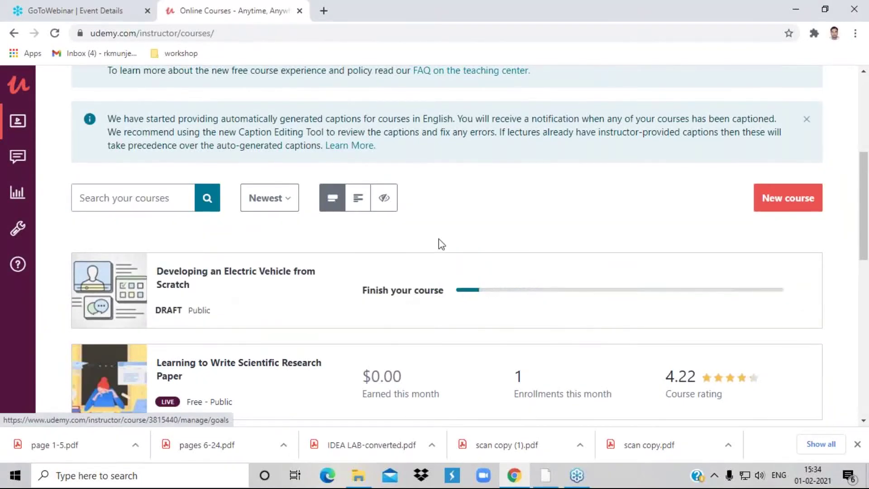
pyautogui.click(790, 203)
pyautogui.scroll(-1, 749, 236)
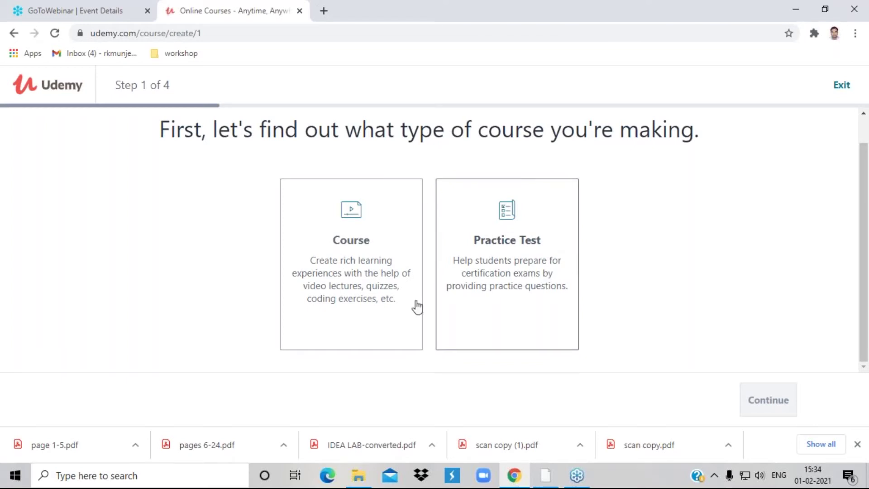
pyautogui.click(356, 267)
pyautogui.click(763, 398)
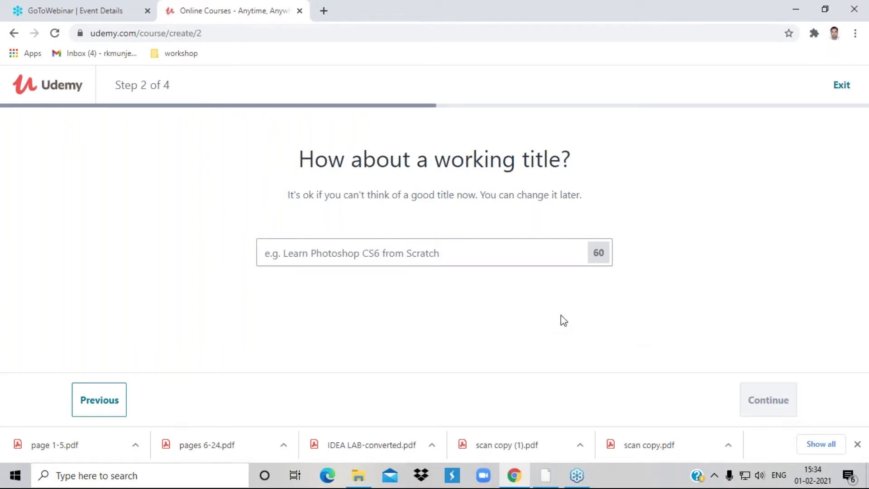
# Enter "development of an Electric vehicle from scratch" as the new course's working title
pyautogui.click(377, 253)
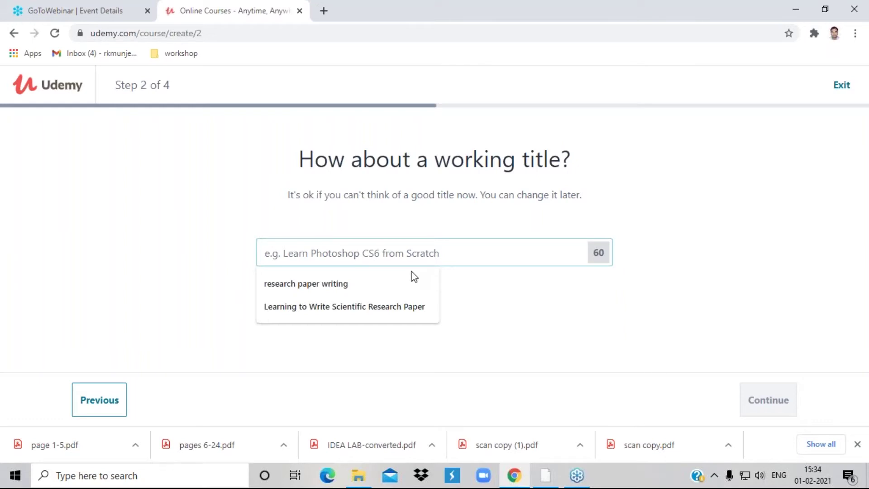
pyautogui.write('d')
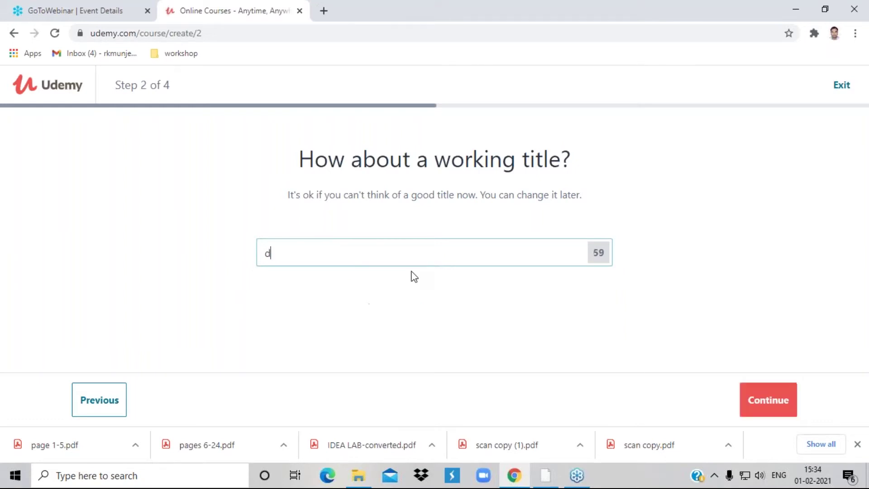
pyautogui.write('evelopment of an Electric vehicle from scratch')
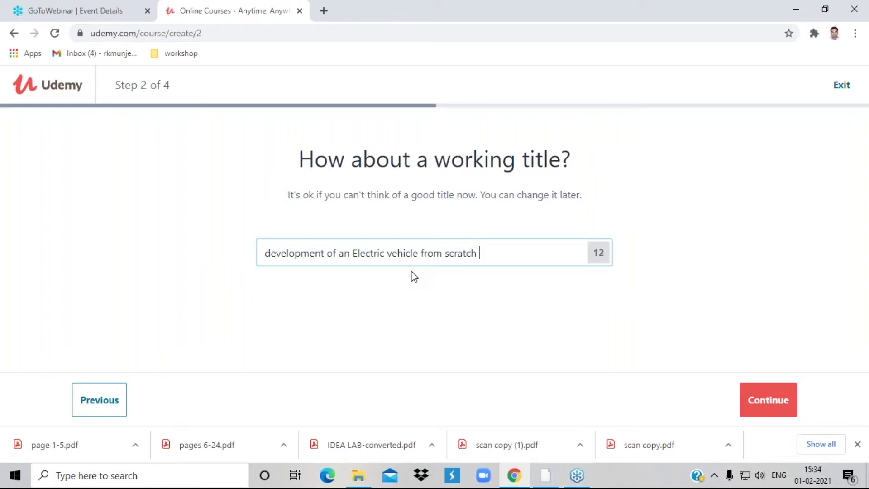
# Change the working title to "Developing an Electric vehicle from scratch" and continue to the category question
pyautogui.press('BackSpace')
pyautogui.write('D')
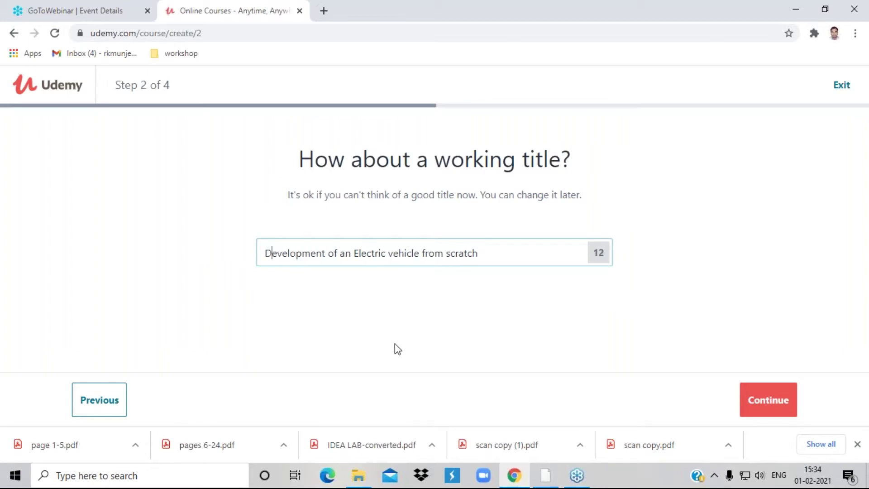
pyautogui.click(328, 253)
pyautogui.press('BackSpace')
pyautogui.press('BackSpace')
pyautogui.press('BackSpace')
pyautogui.press('BackSpace')
pyautogui.write('ing')
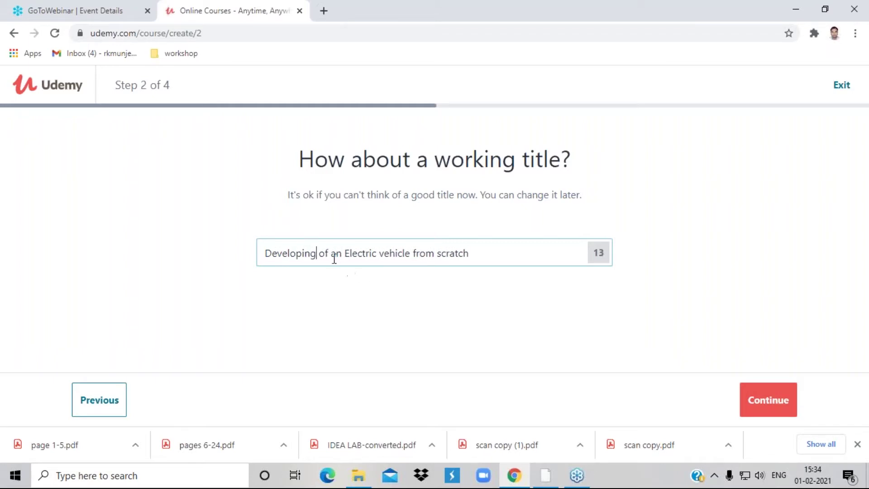
pyautogui.press('BackSpace')
pyautogui.press('BackSpace')
pyautogui.press('BackSpace')
pyautogui.press('BackSpace')
pyautogui.write('a')
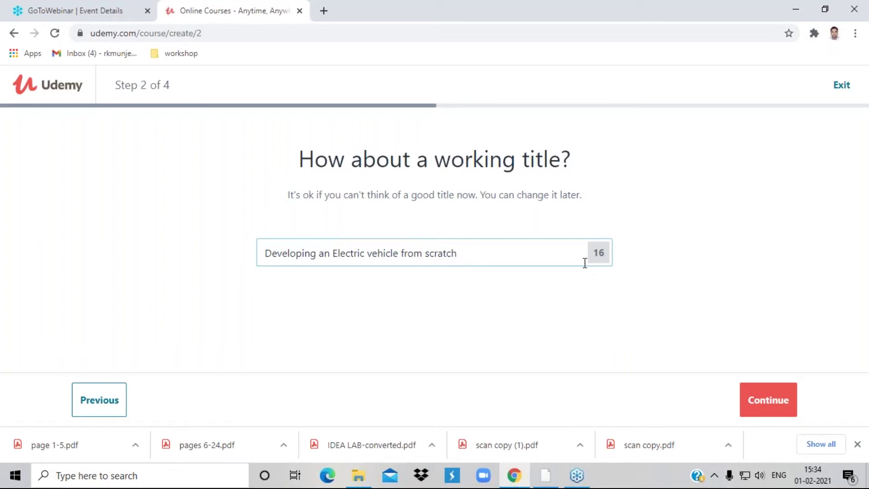
pyautogui.click(783, 402)
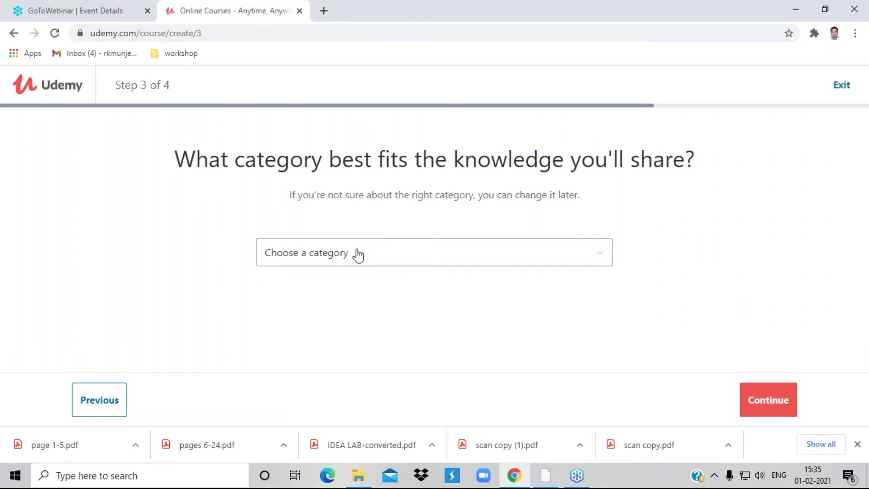
# Choose Teaching & Academics as the course category and continue to the question about weekly time
pyautogui.click(358, 255)
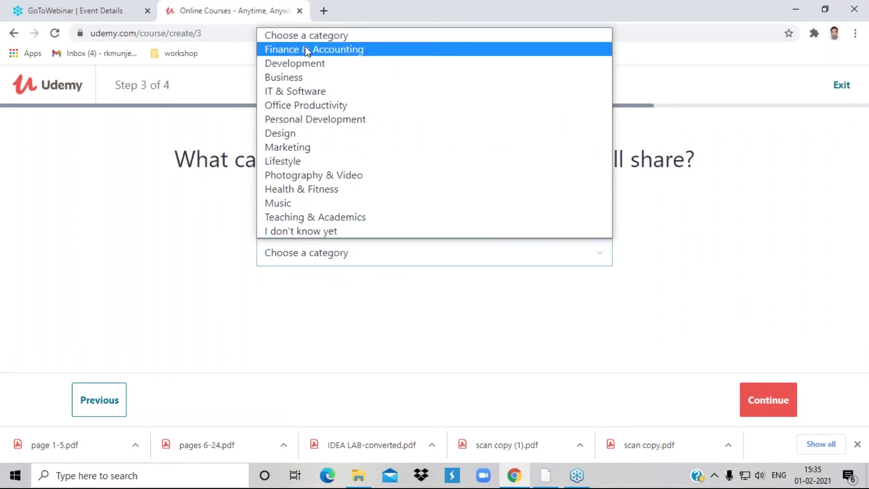
pyautogui.click(160, 231)
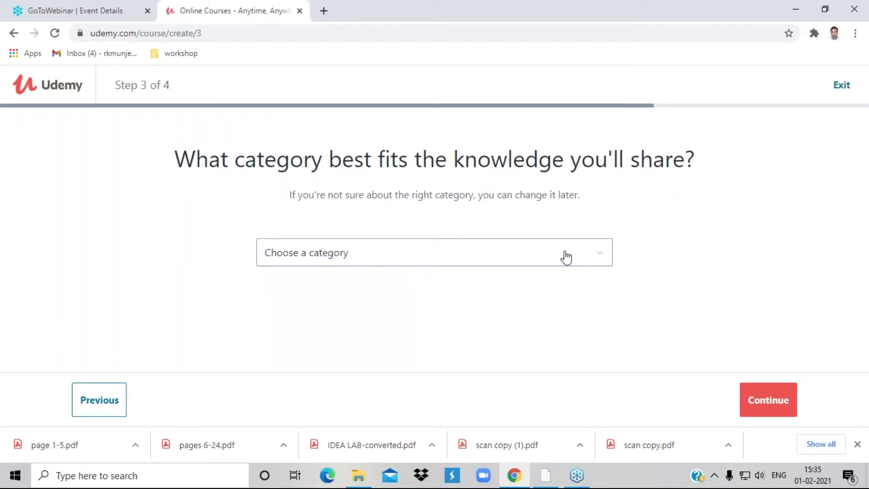
pyautogui.click(380, 262)
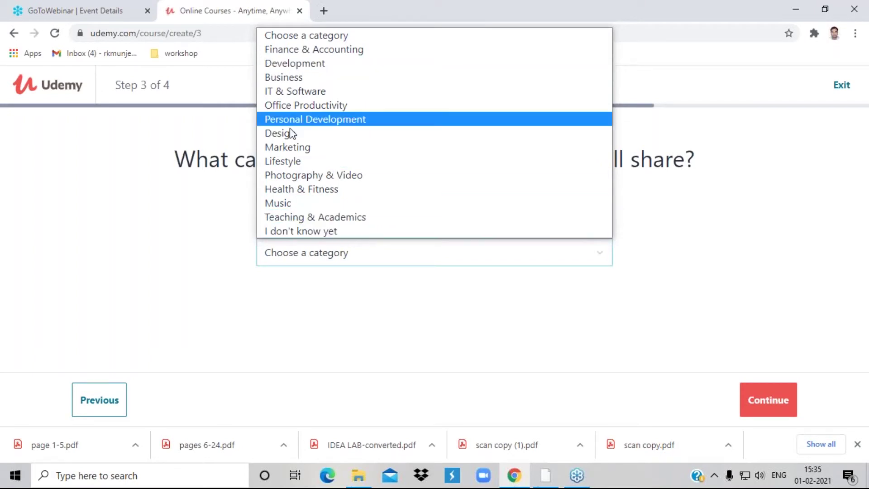
pyautogui.click(364, 218)
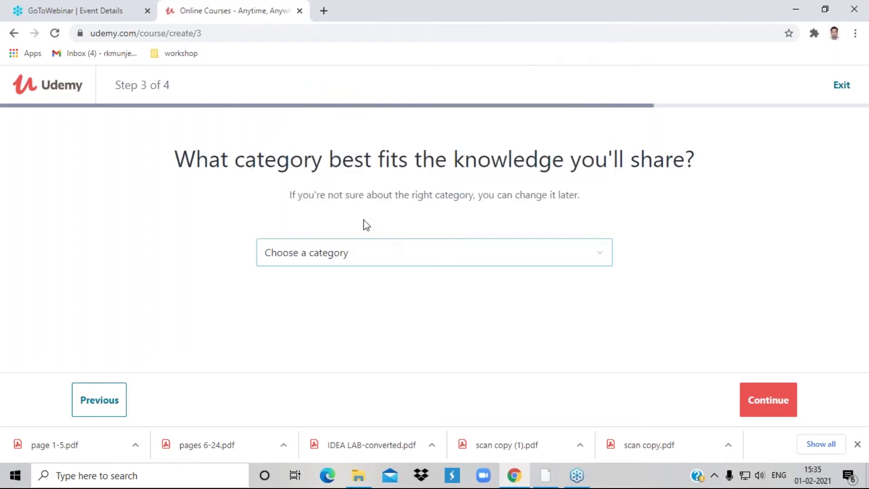
pyautogui.click(756, 403)
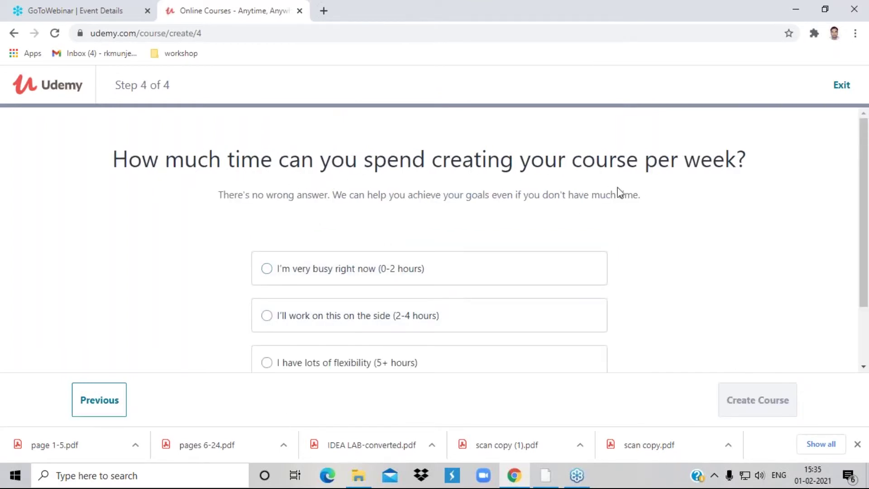
# Create the course with "I'll work on this on the side (2-4 hours)" as weekly time, and look over its target-students page
pyautogui.scroll(-2, 648, 229)
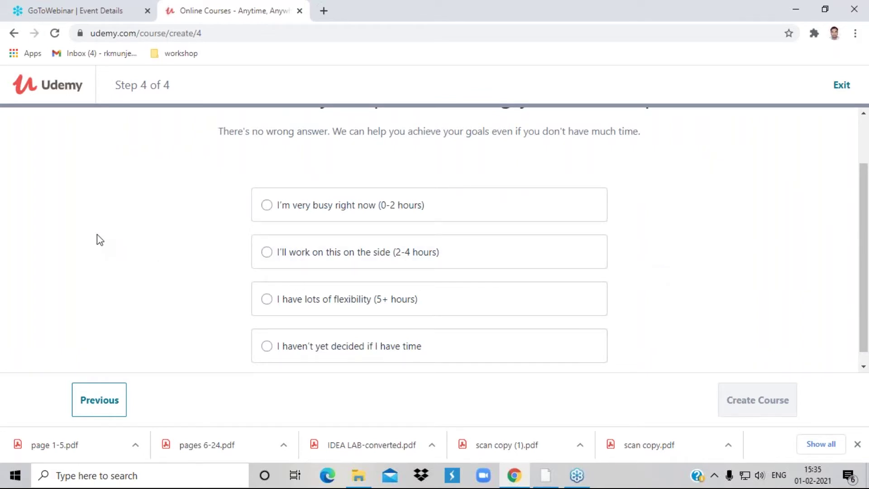
pyautogui.click(266, 255)
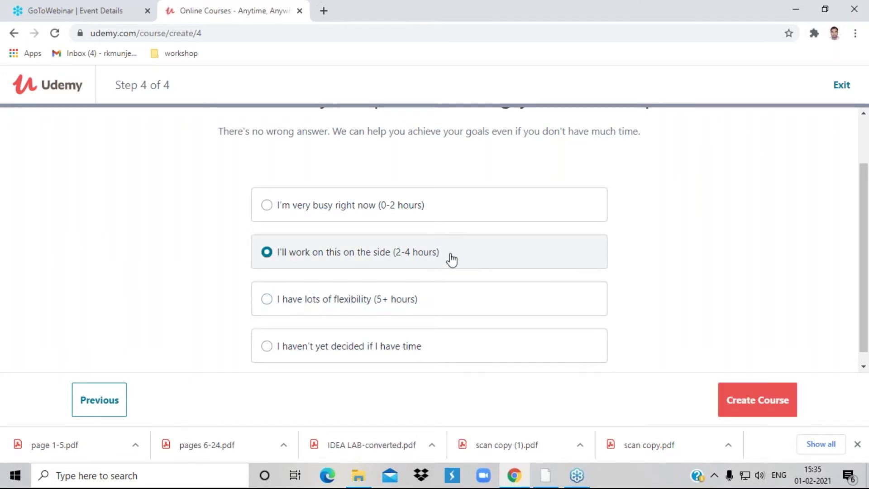
pyautogui.click(753, 406)
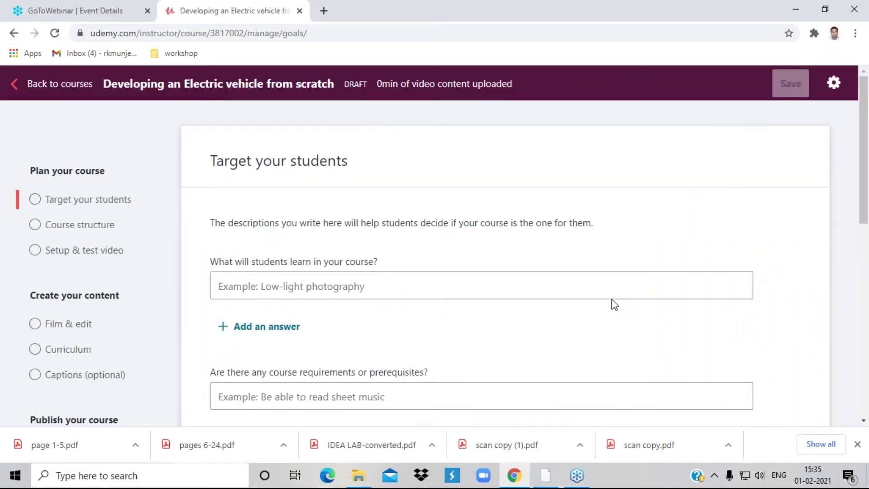
pyautogui.scroll(-8, 610, 299)
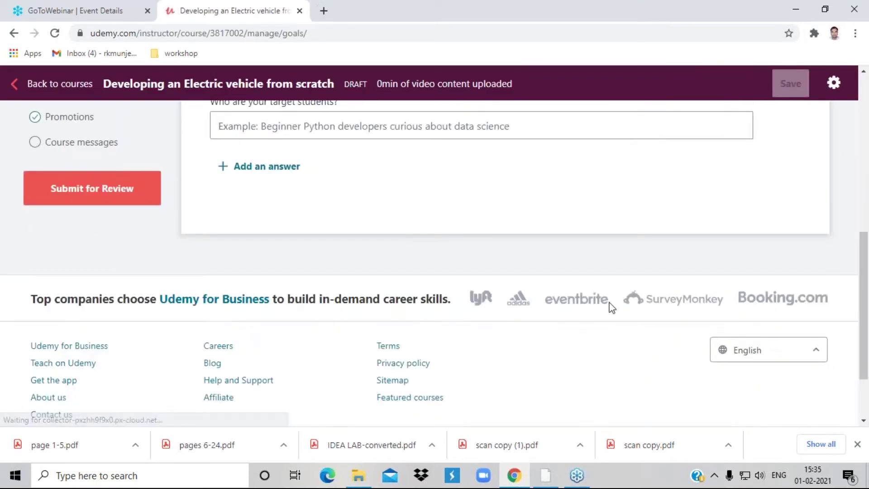
pyautogui.scroll(5, 607, 306)
pyautogui.scroll(3, 612, 308)
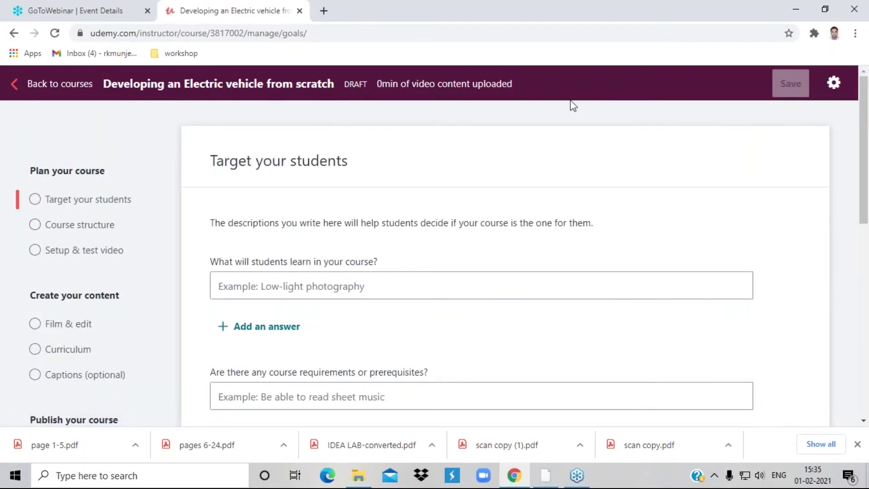
pyautogui.click(324, 11)
pyautogui.write('u')
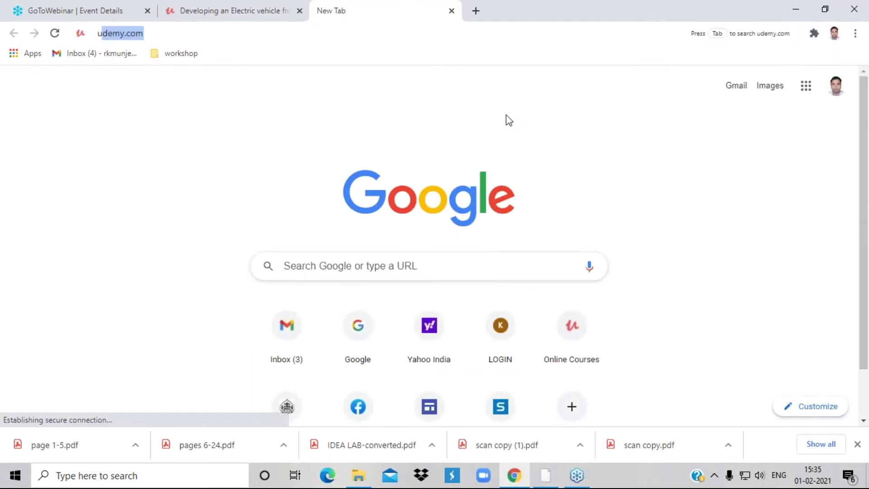
pyautogui.write('de')
pyautogui.press('Return')
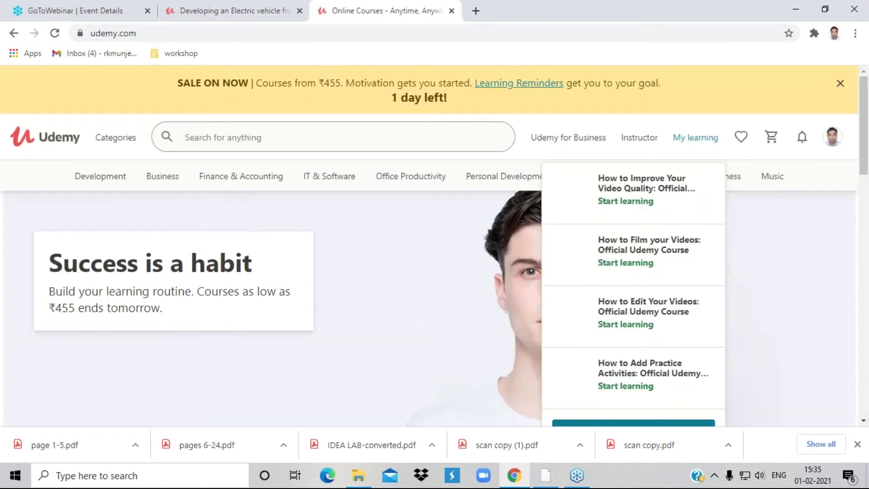
pyautogui.click(643, 138)
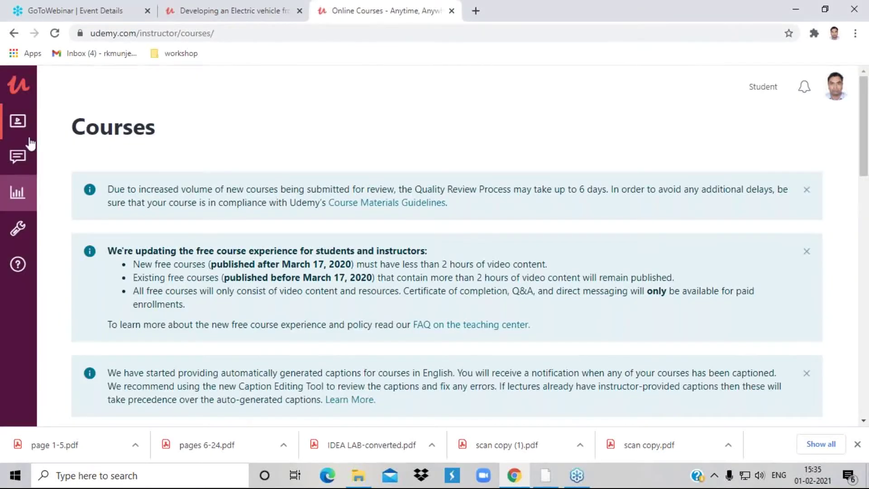
pyautogui.moveTo(30, 123)
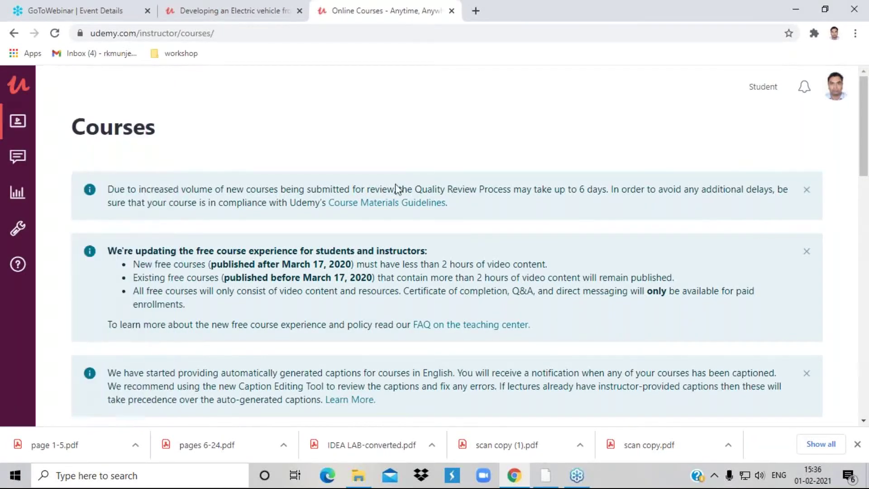
pyautogui.click(86, 132)
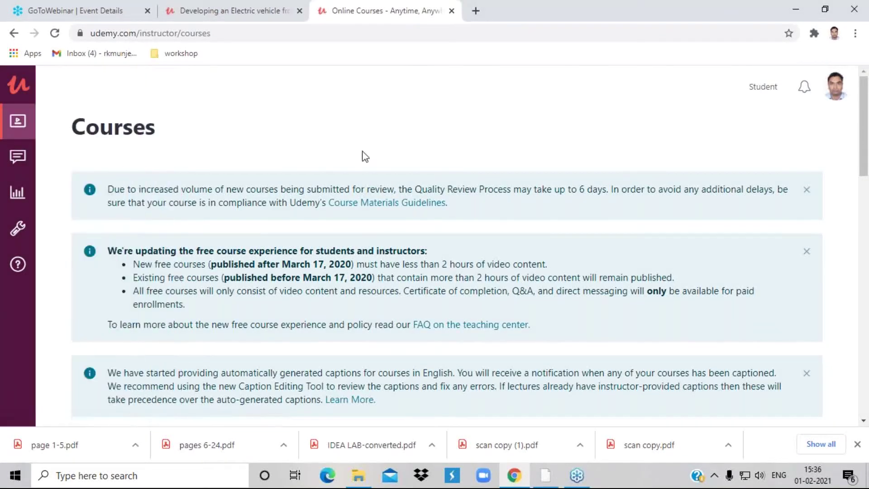
pyautogui.moveTo(101, 186)
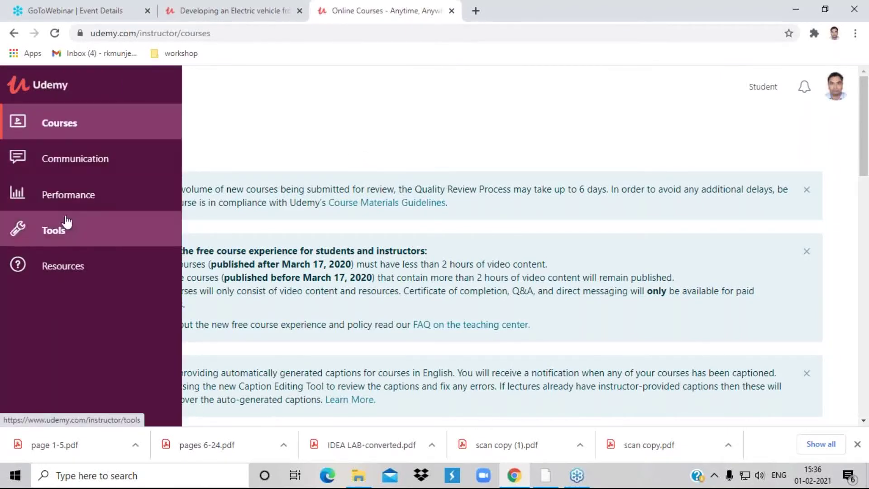
pyautogui.click(66, 243)
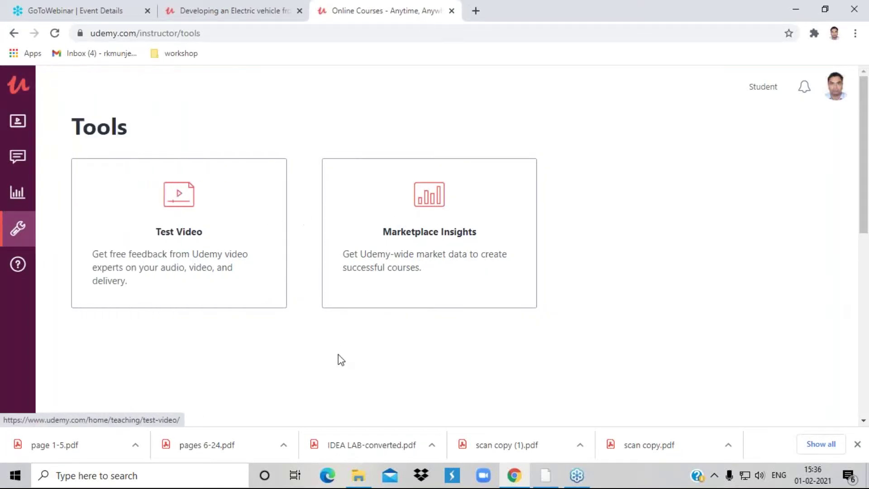
pyautogui.click(452, 11)
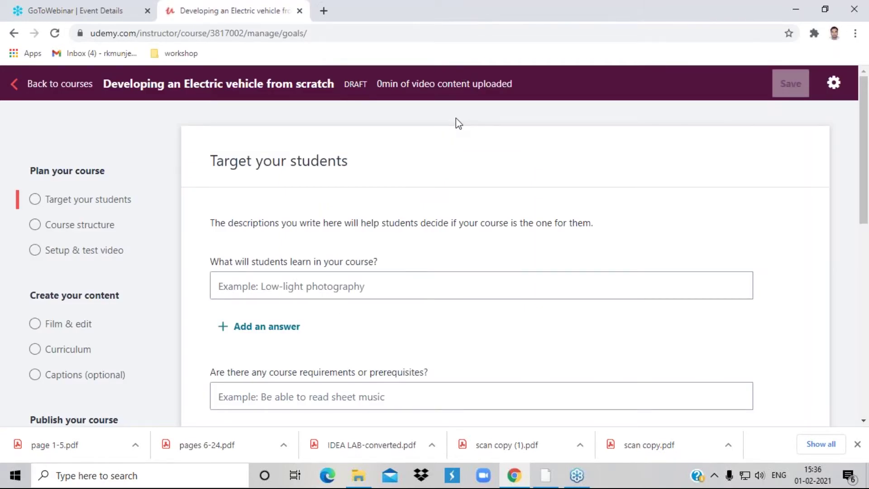
# Load udemy.com in a new browser tab and open Marketplace Insights from the instructor tools
pyautogui.click(325, 11)
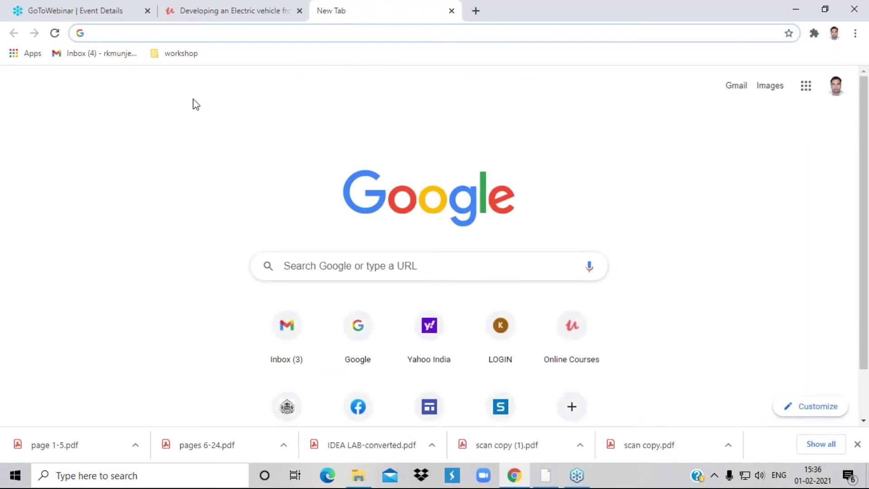
pyautogui.write('udemy.com')
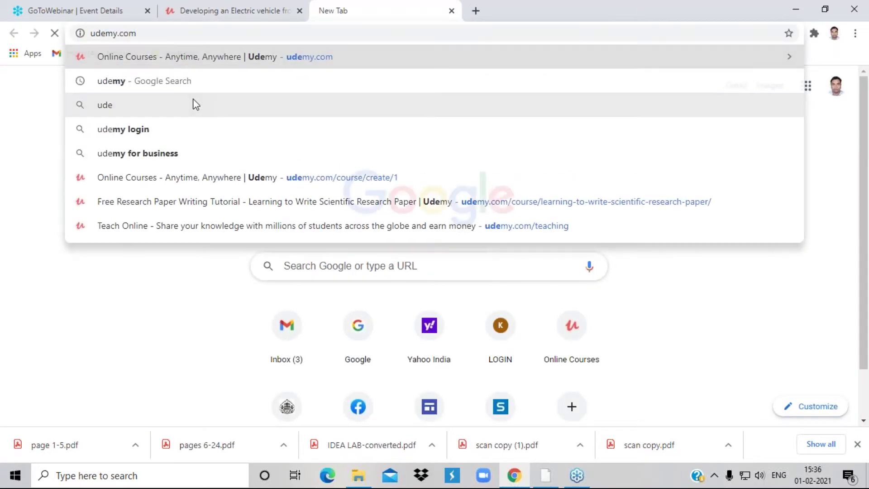
pyautogui.press('Return')
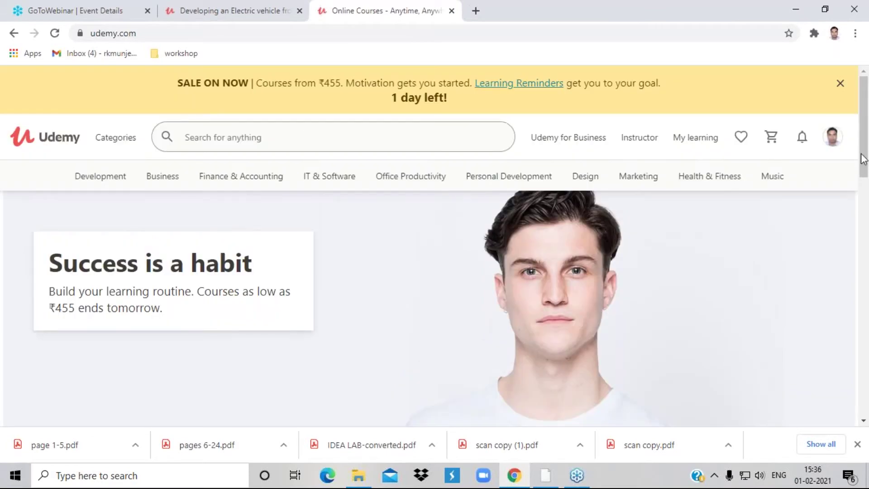
pyautogui.click(640, 142)
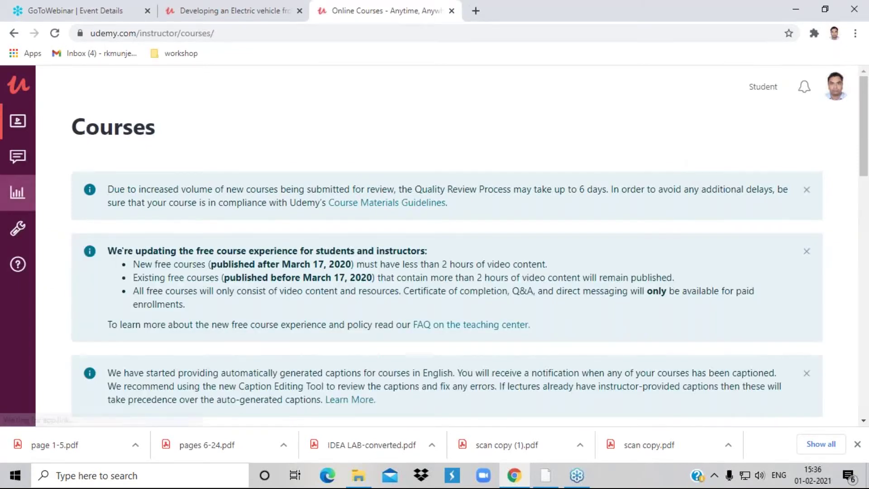
pyautogui.moveTo(52, 236)
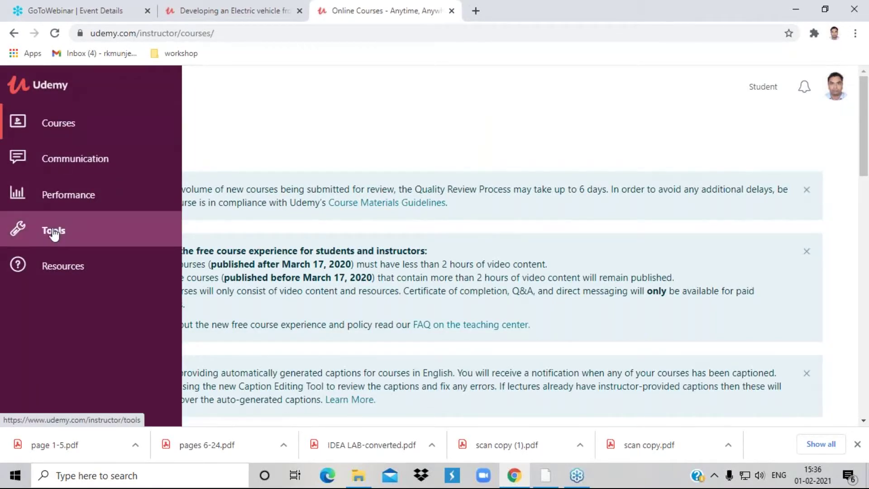
pyautogui.click(53, 230)
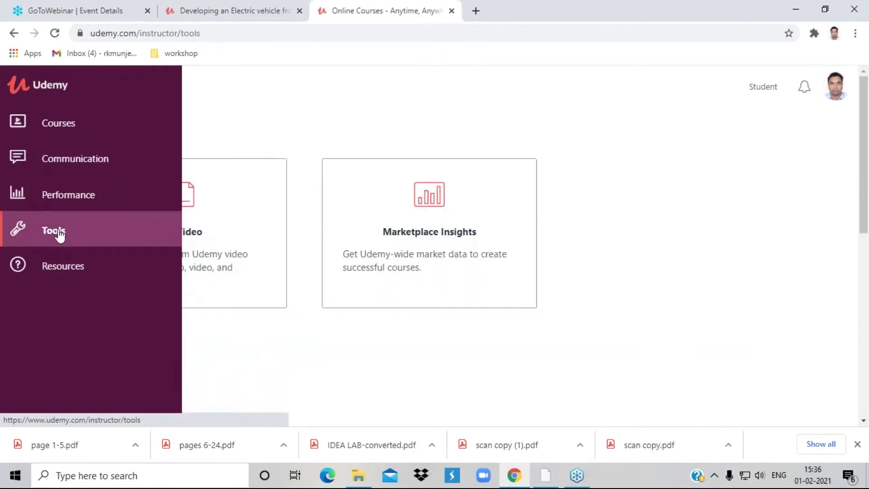
pyautogui.click(433, 240)
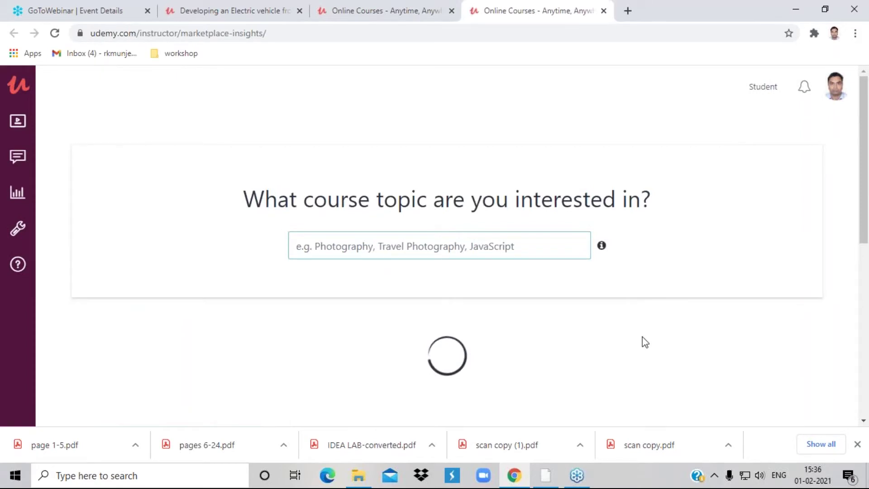
# Look up the course topic Electric Vehicles in Marketplace Insights and examine its opportunity overview, including the top monthly revenue
pyautogui.scroll(-10, 534, 277)
pyautogui.scroll(10, 394, 248)
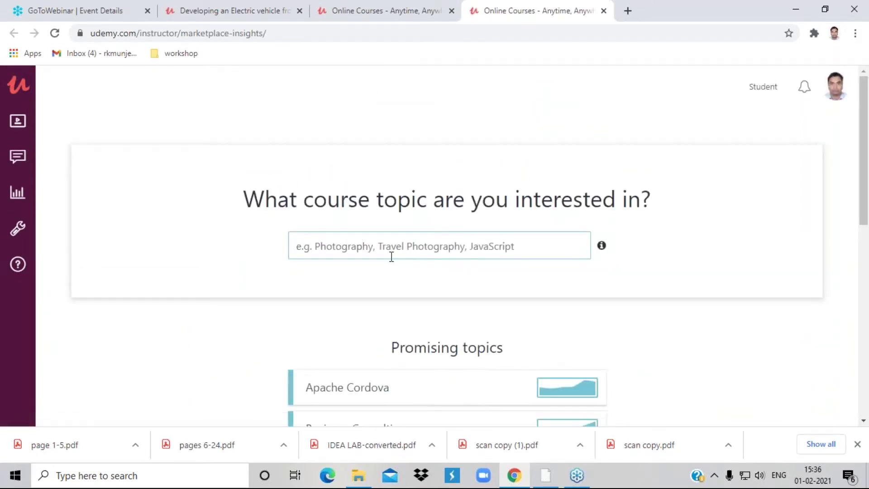
pyautogui.write('electric ')
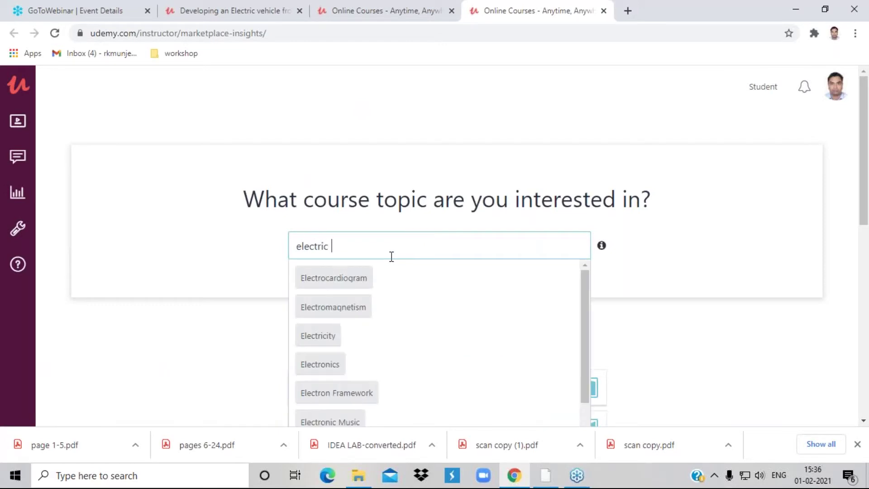
pyautogui.write('vehicle')
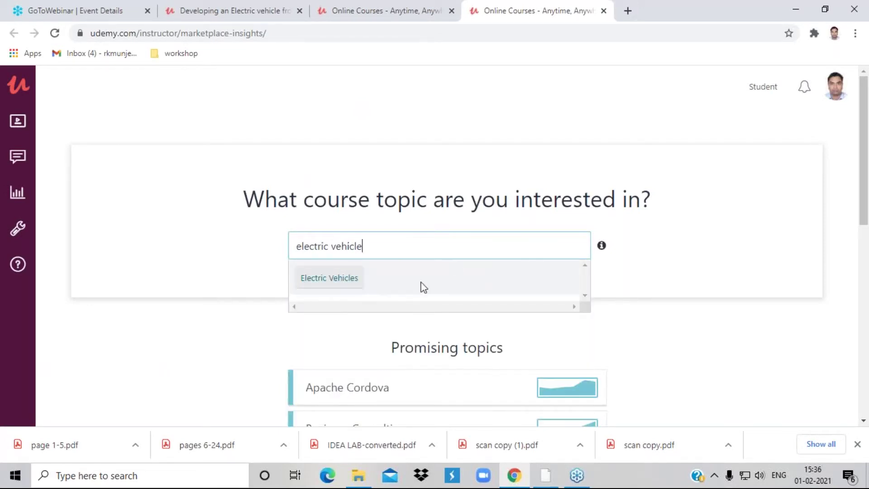
pyautogui.click(349, 286)
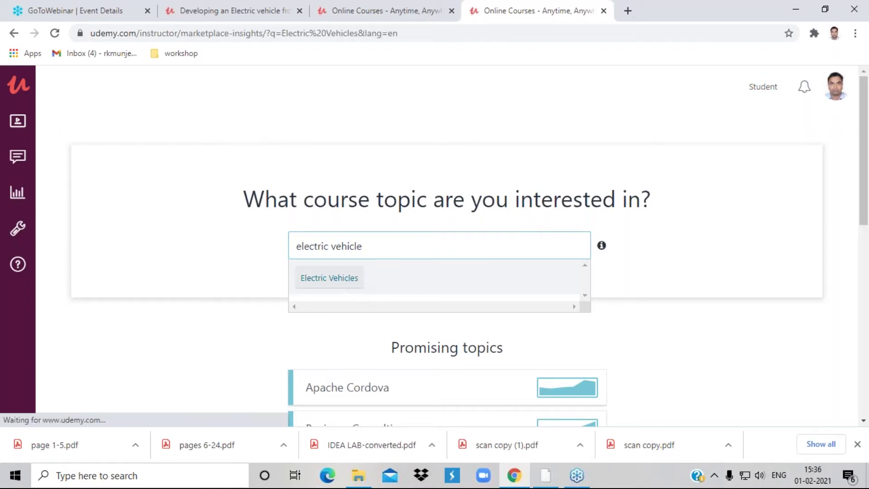
pyautogui.scroll(-8, 620, 250)
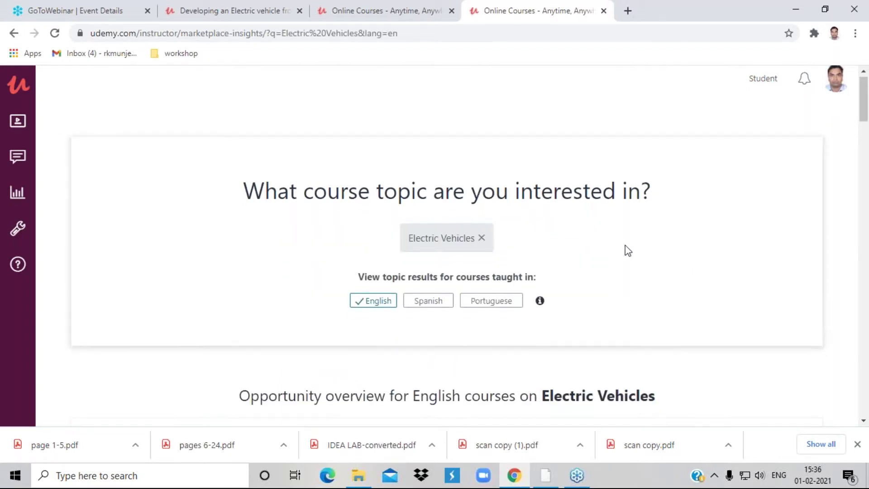
pyautogui.moveTo(672, 246)
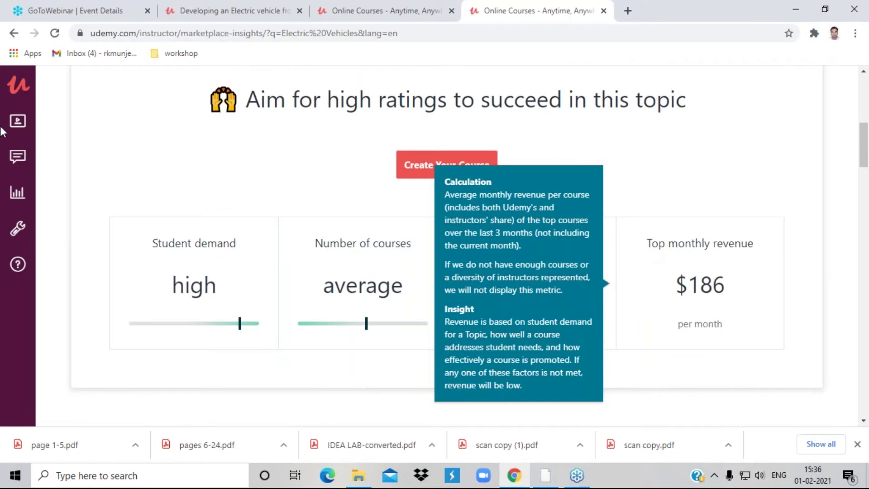
# Examine the opportunity overview for English courses on Electric Vehicles, including the median and top monthly revenue
pyautogui.moveTo(543, 256)
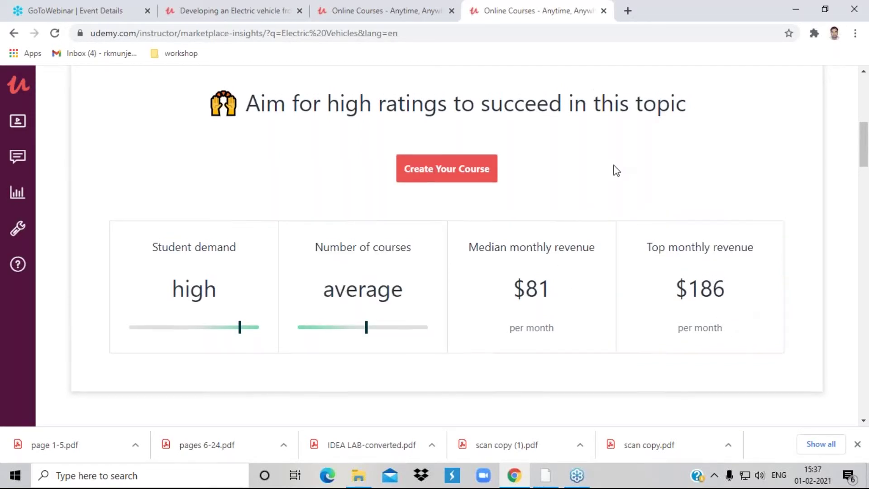
pyautogui.scroll(4, 611, 167)
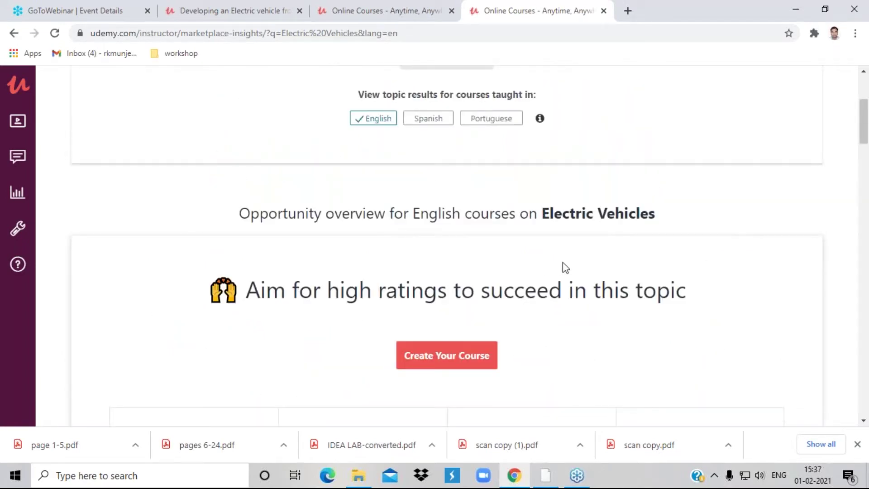
pyautogui.scroll(3, 576, 258)
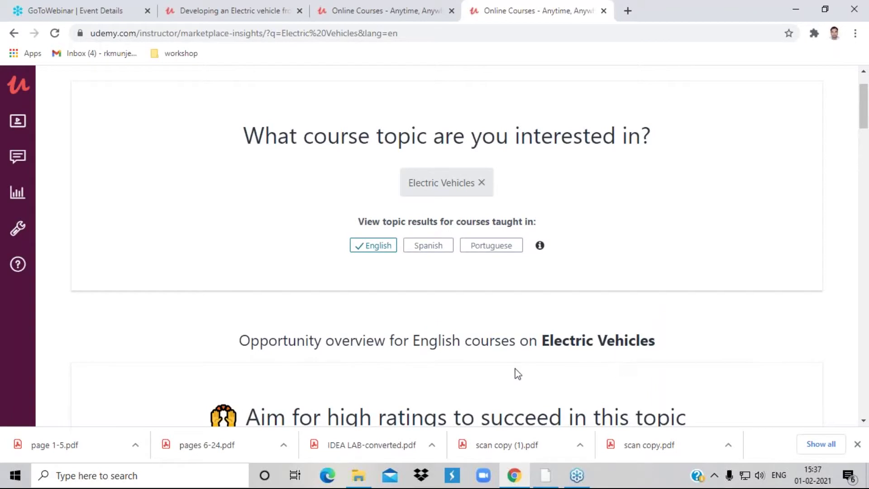
pyautogui.scroll(-5, 559, 316)
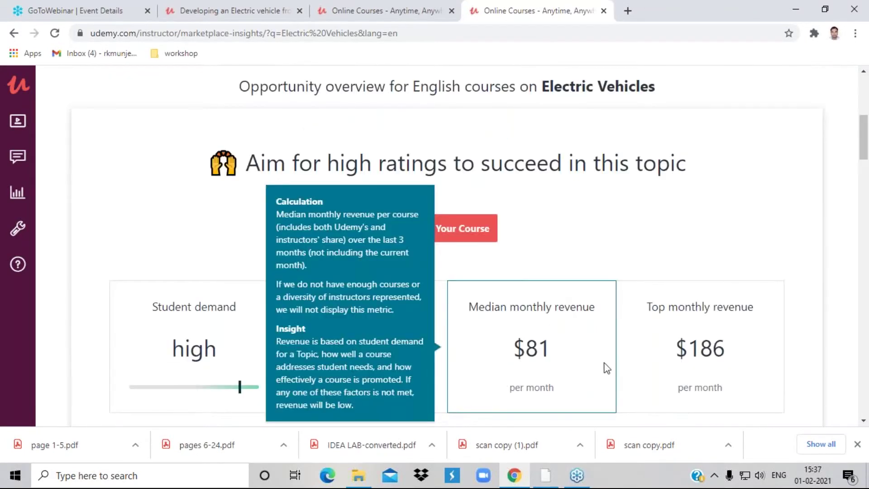
pyautogui.scroll(-5, 705, 229)
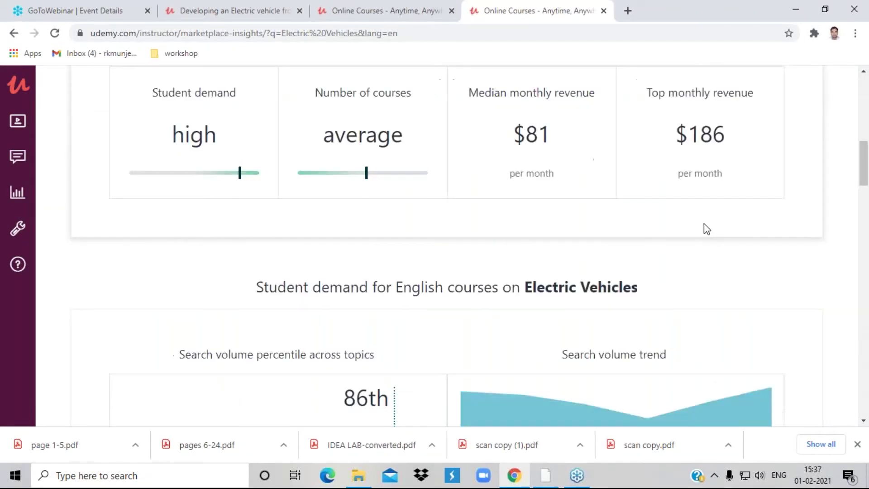
pyautogui.scroll(2, 715, 261)
pyautogui.scroll(-6, 714, 258)
pyautogui.scroll(5, 713, 271)
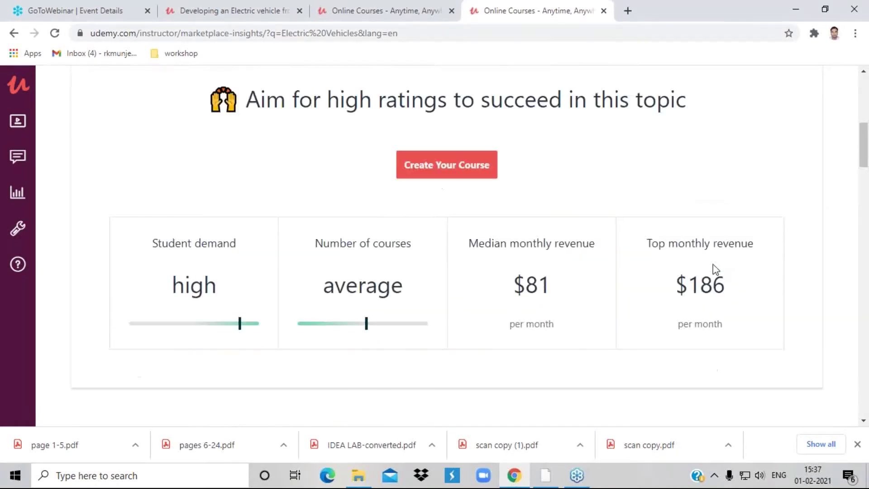
pyautogui.scroll(8, 586, 213)
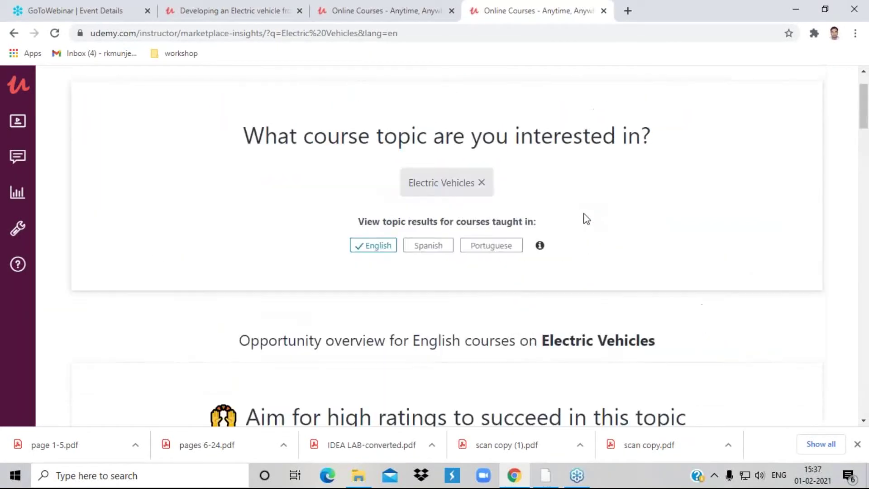
# Clear the Electric Vehicles topic and reopen Marketplace Insights from the instructor tools
pyautogui.click(482, 247)
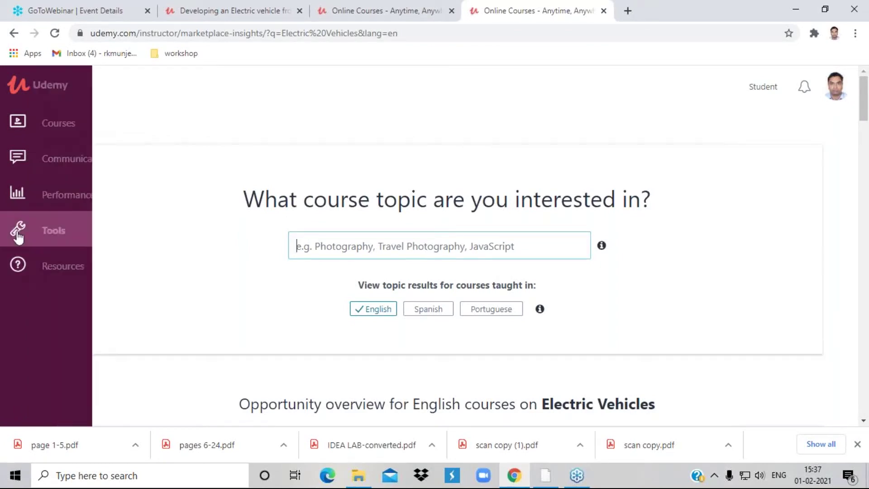
pyautogui.click(43, 229)
pyautogui.click(434, 247)
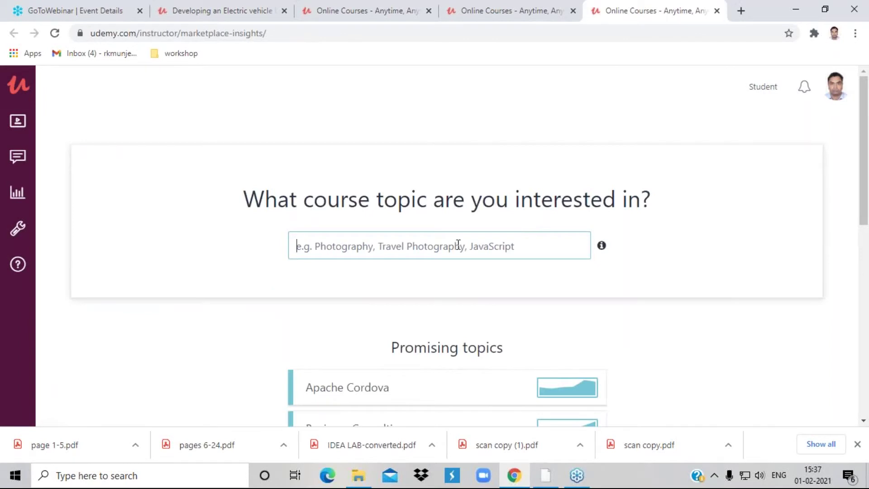
# Look up the course topic DC circuits in Marketplace Insights, read the result and clear the topic
pyautogui.click(453, 246)
pyautogui.write('Dc')
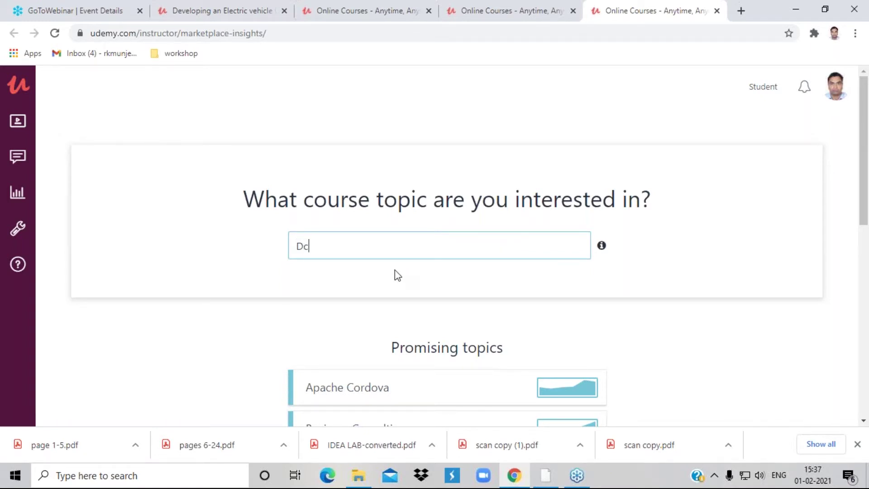
pyautogui.press('BackSpace')
pyautogui.write('C ')
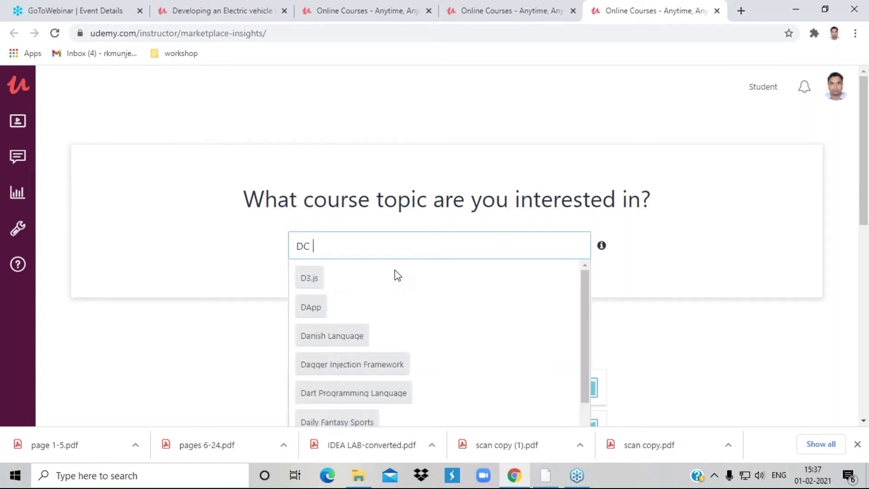
pyautogui.write('circuits')
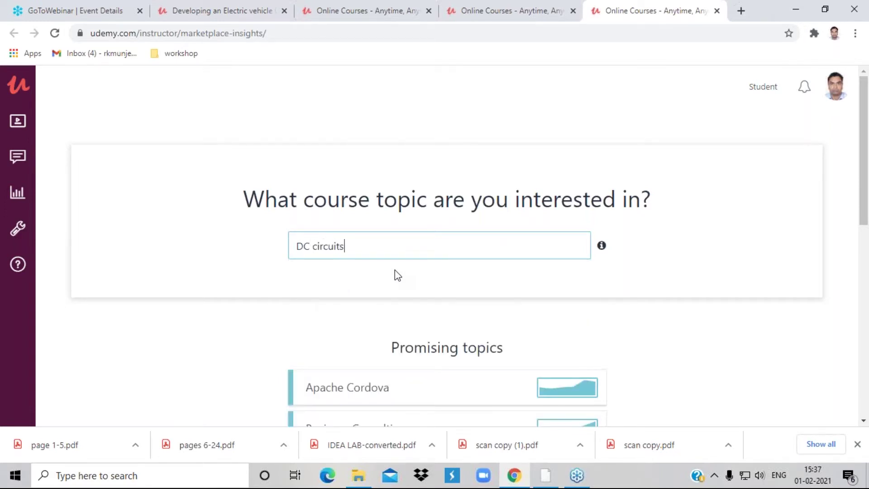
pyautogui.press('Return')
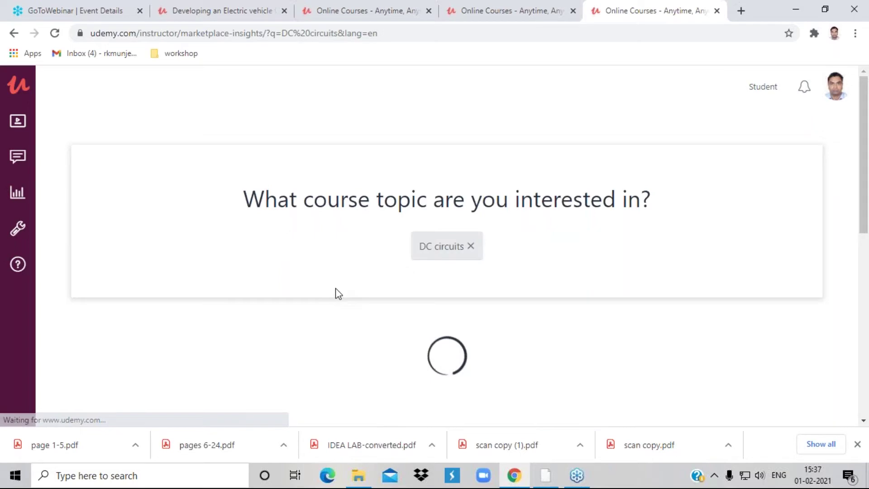
pyautogui.scroll(-10, 562, 259)
pyautogui.scroll(5, 470, 238)
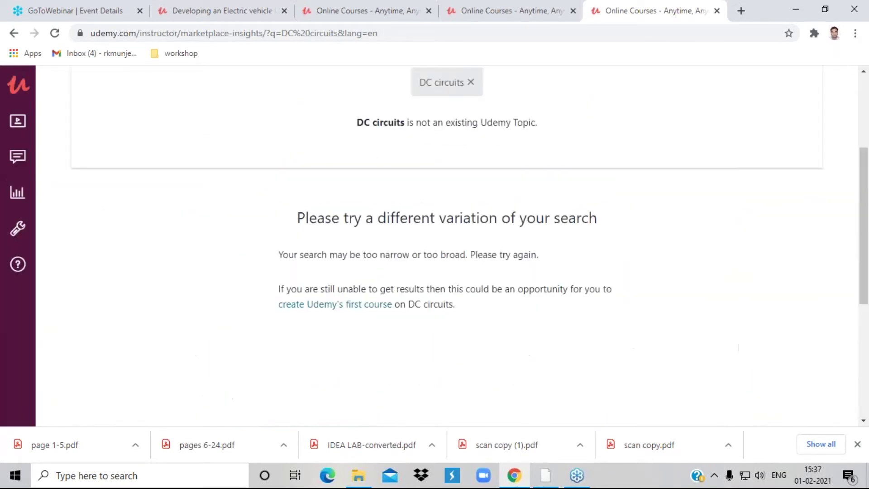
pyautogui.scroll(1, 516, 193)
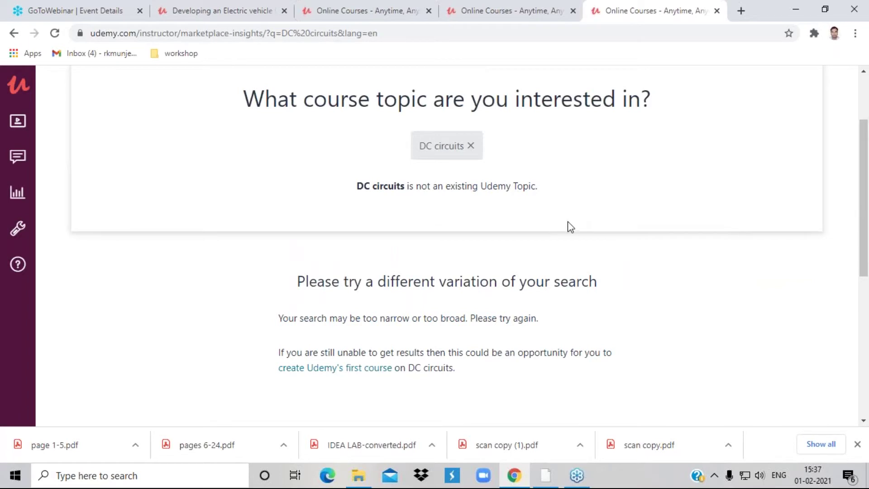
pyautogui.click(470, 145)
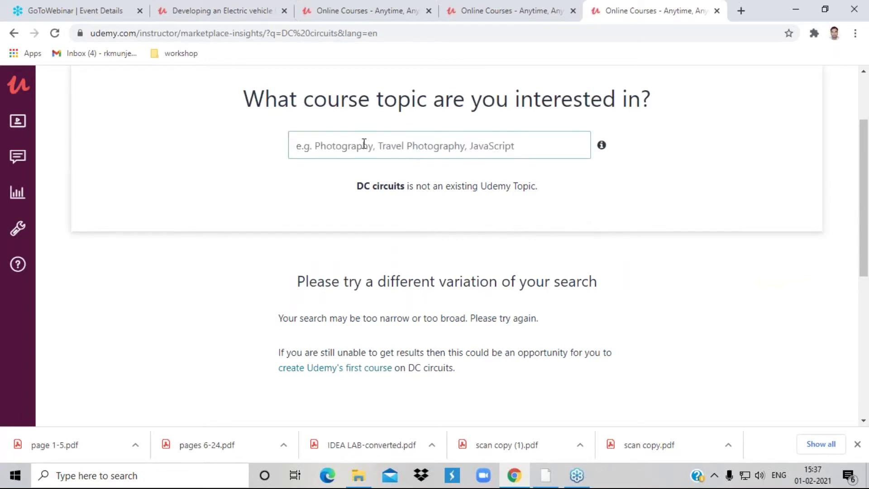
pyautogui.write('Elec')
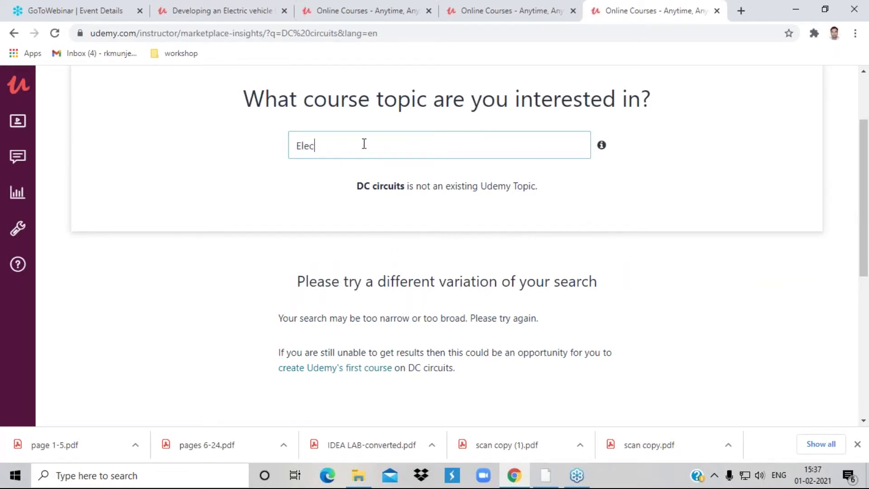
pyautogui.write('tricak')
pyautogui.press('BackSpace')
pyautogui.press('BackSpace')
pyautogui.write('l')
pyautogui.press('BackSpace')
pyautogui.press('BackSpace')
pyautogui.press('BackSpace')
pyautogui.press('BackSpace')
pyautogui.press('BackSpace')
pyautogui.press('BackSpace')
pyautogui.press('BackSpace')
pyautogui.press('BackSpace')
pyautogui.press('BackSpace')
pyautogui.press('BackSpace')
# Look up the course topic smart grid in Marketplace Insights and clear the topic
pyautogui.write('sma')
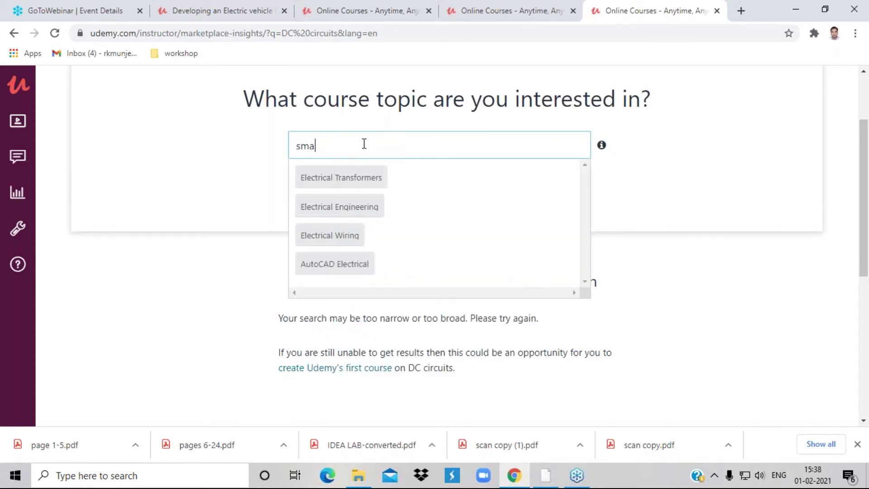
pyautogui.write('rt gr')
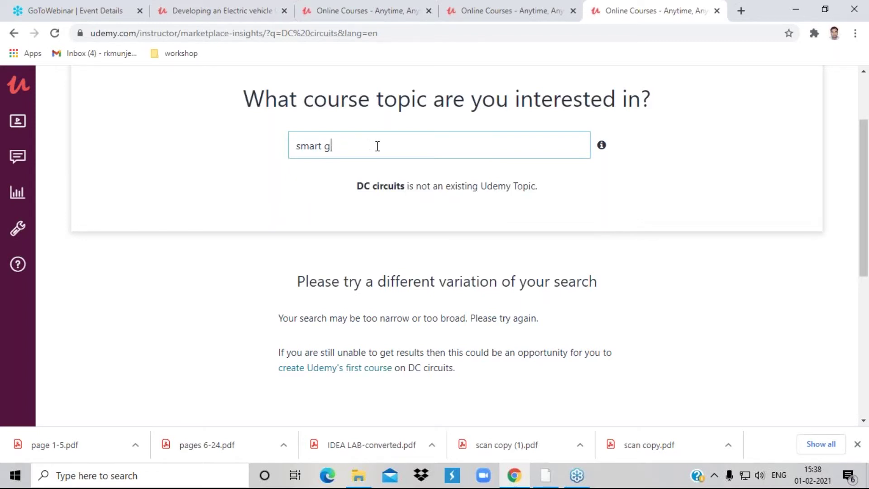
pyautogui.press('BackSpace')
pyautogui.write('g')
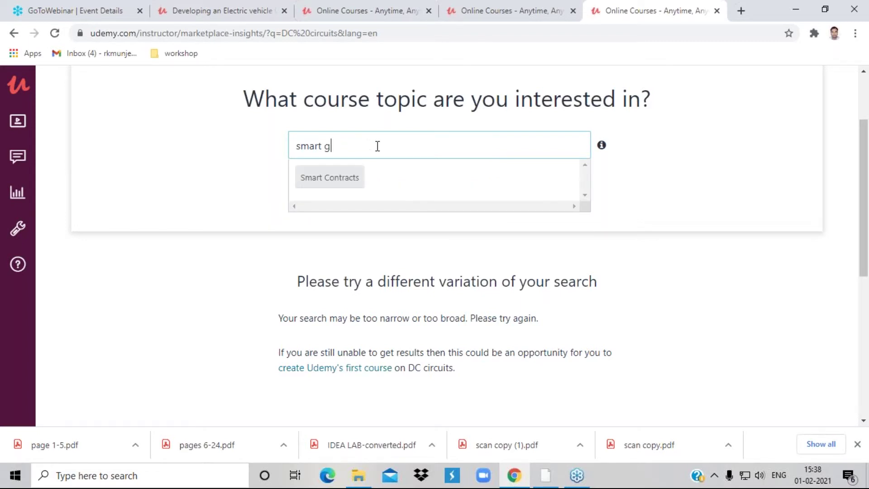
pyautogui.write('rid')
pyautogui.press('Return')
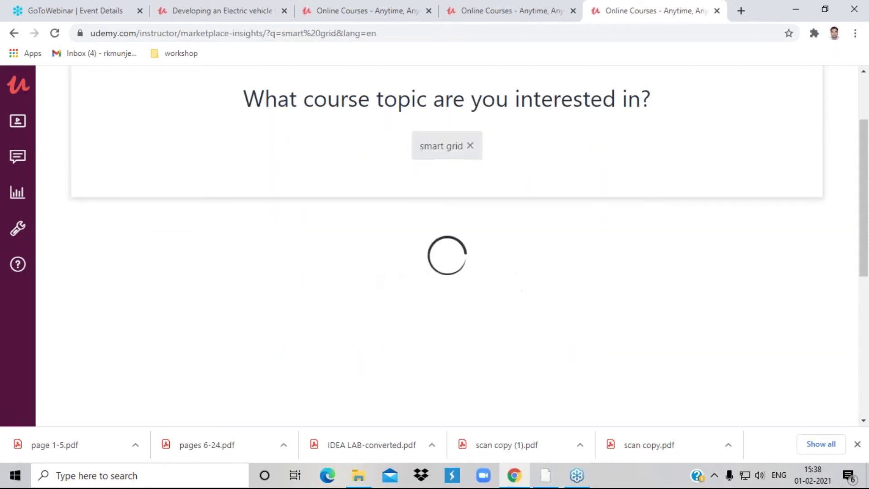
pyautogui.click(471, 147)
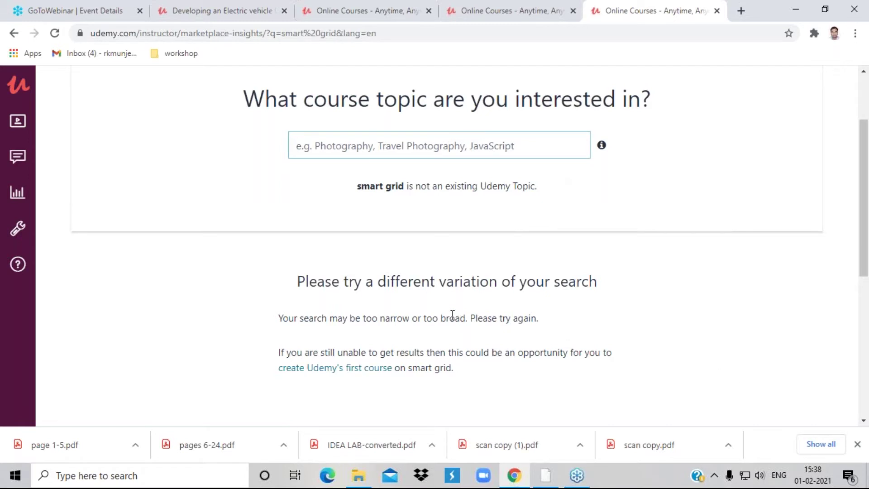
# Look up the suggested topic Python and examine its opportunity overview, including the top monthly revenue
pyautogui.scroll(-1, 494, 326)
pyautogui.scroll(3, 492, 335)
pyautogui.write('python')
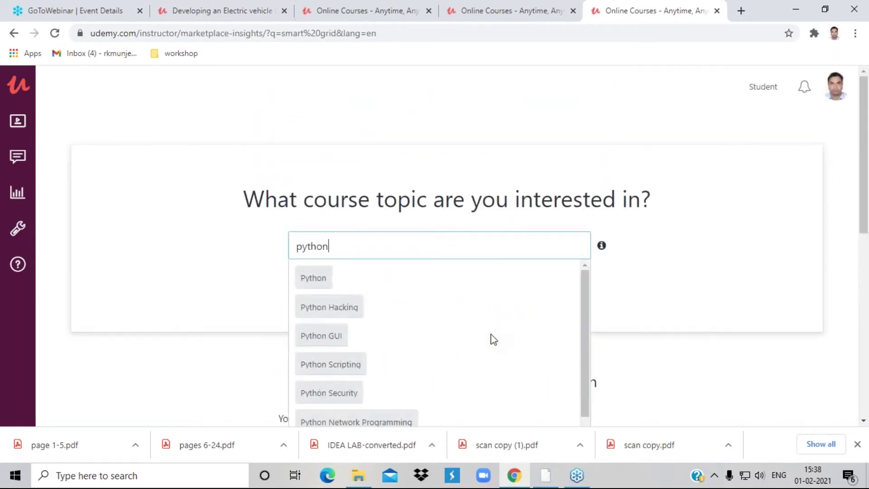
pyautogui.click(323, 278)
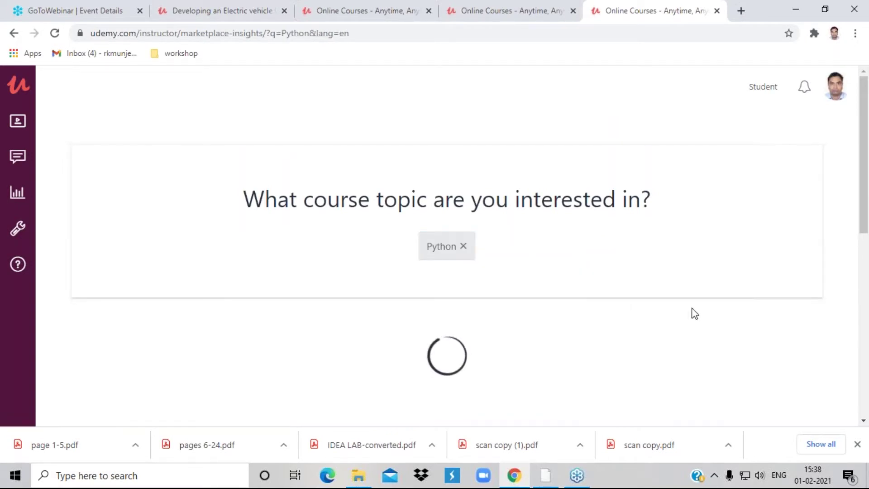
pyautogui.scroll(-1, 650, 354)
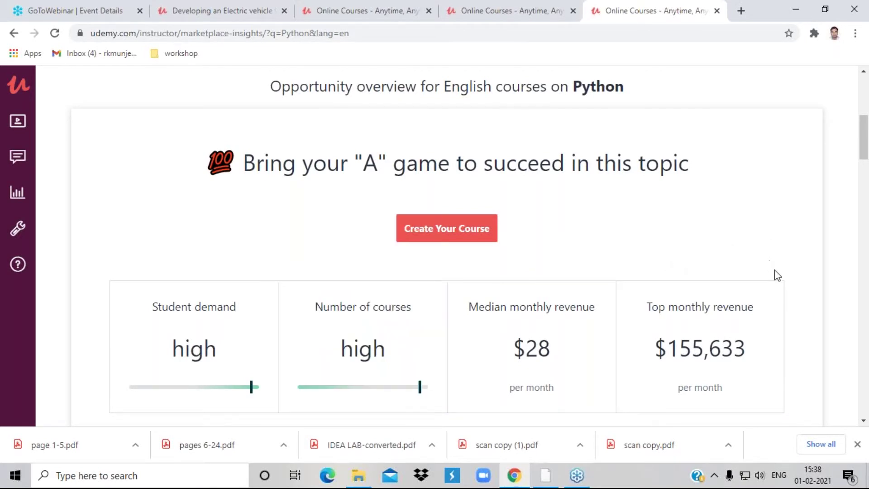
pyautogui.scroll(5, 775, 279)
pyautogui.scroll(2, 774, 282)
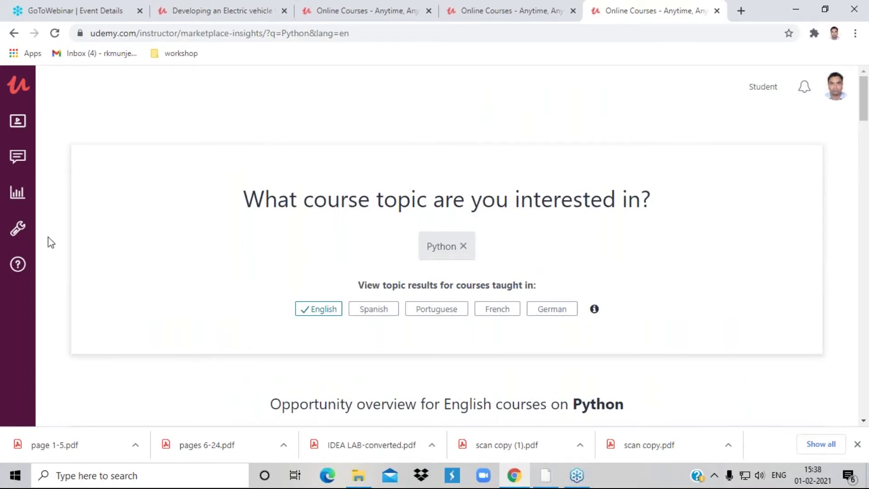
# Close the Marketplace Insights and instructor tools tabs and return to the draft course Developing an Electric vehicle from scratch
pyautogui.moveTo(54, 235)
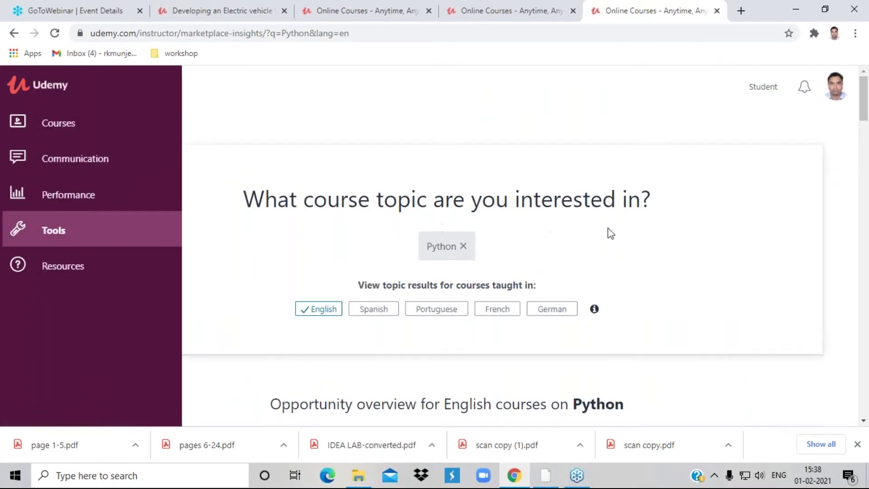
pyautogui.click(717, 10)
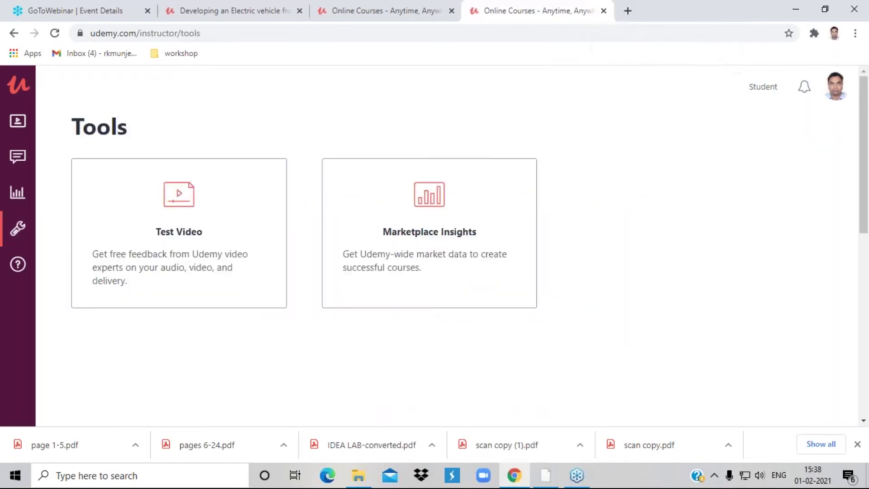
pyautogui.click(601, 10)
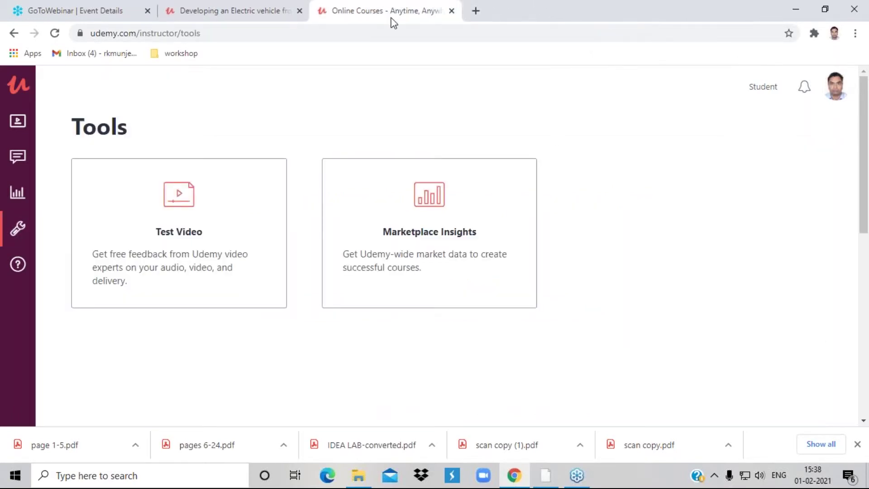
pyautogui.click(236, 9)
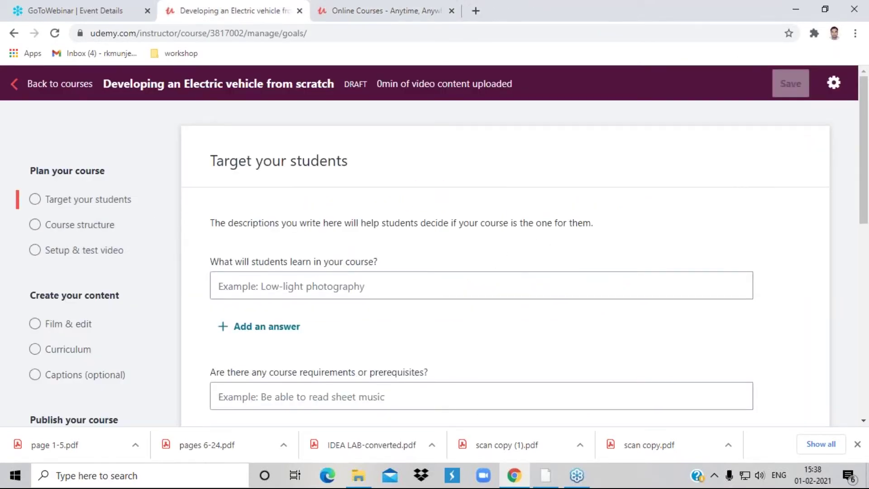
pyautogui.click(451, 11)
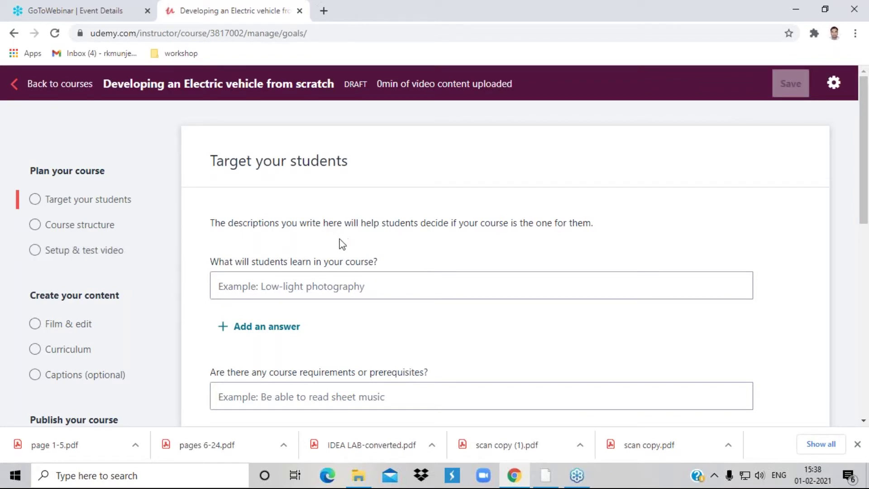
# Look over the Target your students page and activate the answer field for what students will learn
pyautogui.click(96, 206)
pyautogui.scroll(-10, 320, 336)
pyautogui.scroll(10, 237, 272)
pyautogui.click(369, 288)
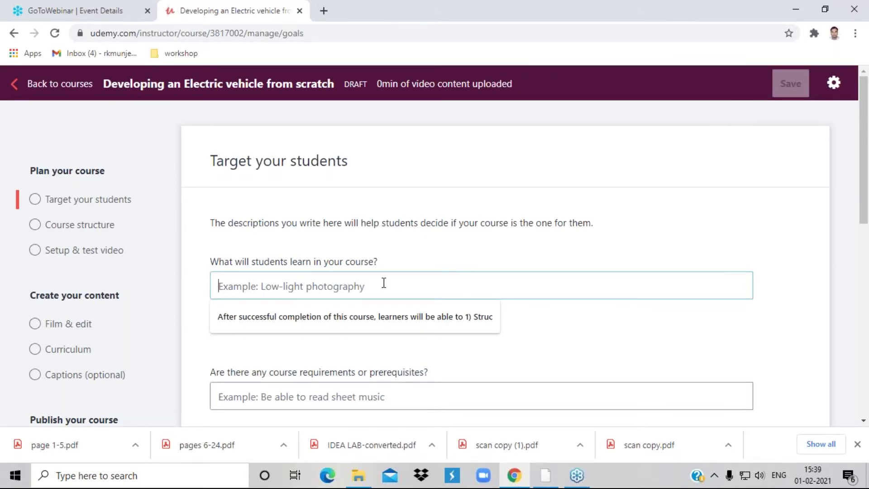
# Open udemy.com in a new tab and view the recommended course The Complete Financial Analyst Training & Investing Course
pyautogui.click(324, 10)
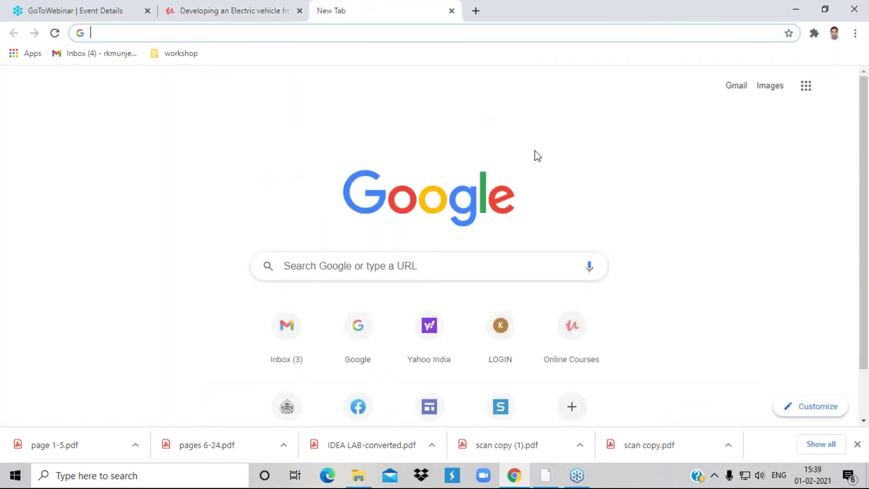
pyautogui.write('ude')
pyautogui.press('Return')
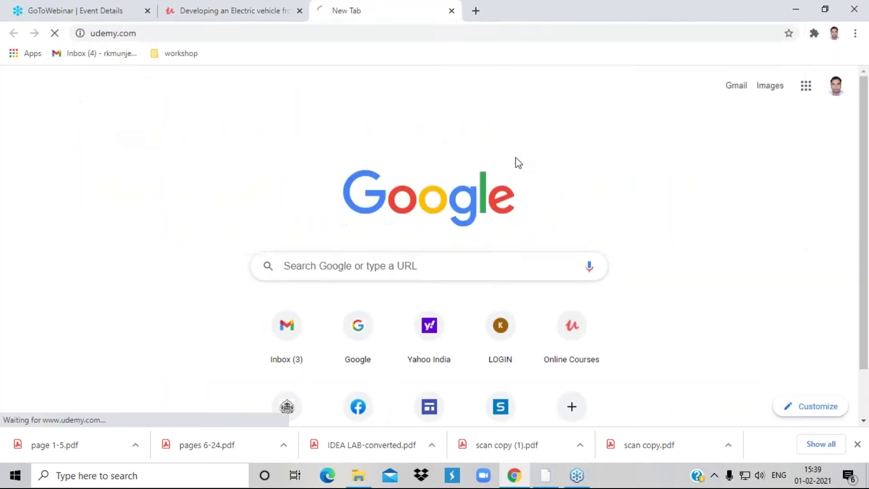
pyautogui.scroll(-8, 498, 222)
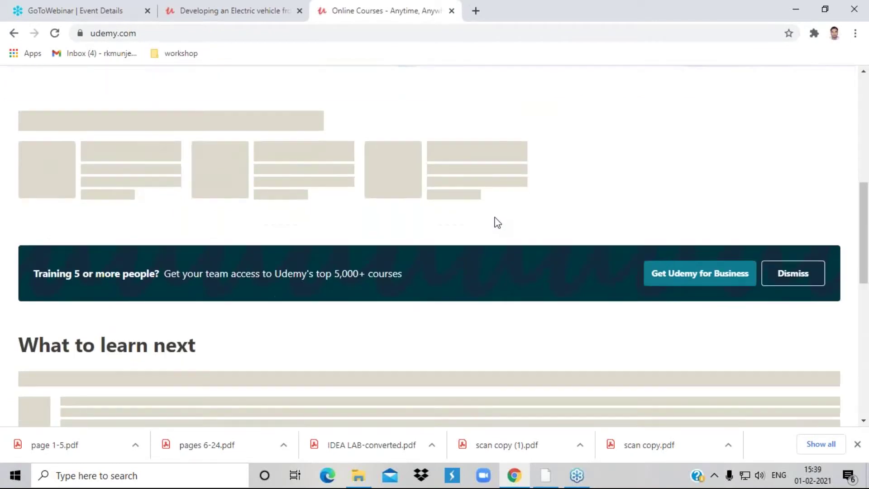
pyautogui.scroll(-9, 496, 223)
pyautogui.scroll(7, 471, 225)
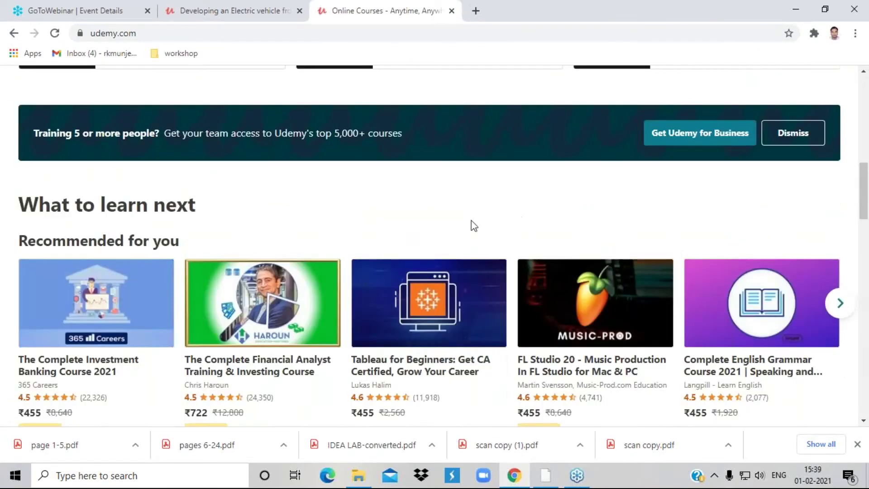
pyautogui.click(295, 375)
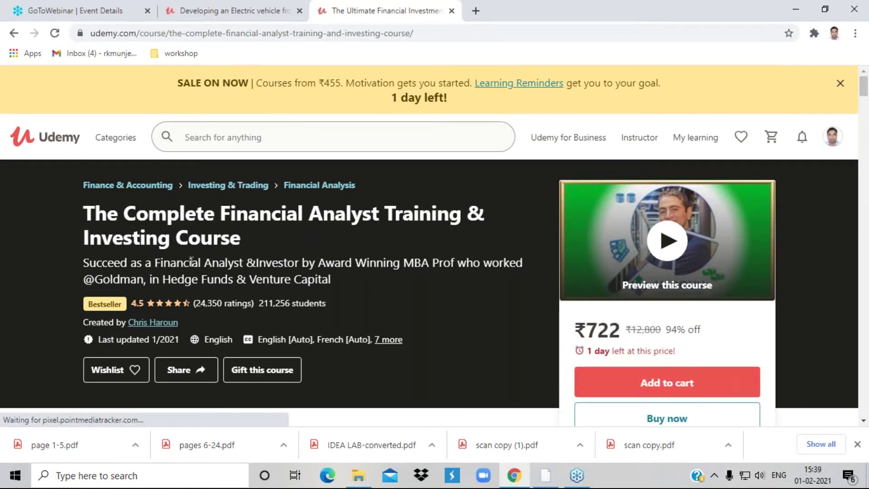
# Expand the sample course's What you'll learn list and return to the draft's question about what students will learn
pyautogui.scroll(-5, 217, 264)
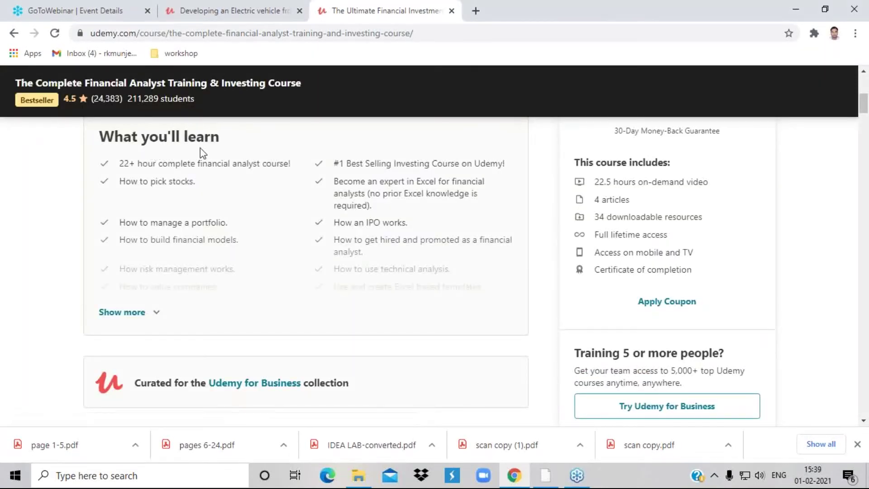
pyautogui.click(135, 312)
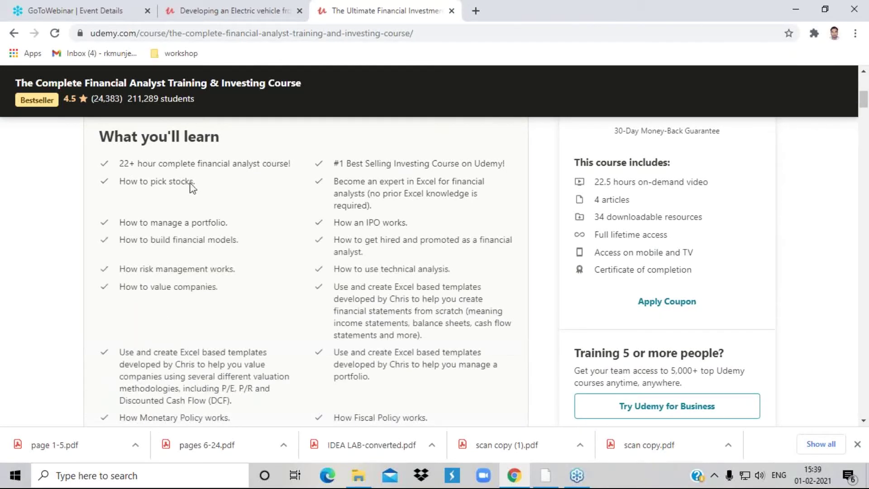
pyautogui.click(218, 10)
pyautogui.click(238, 283)
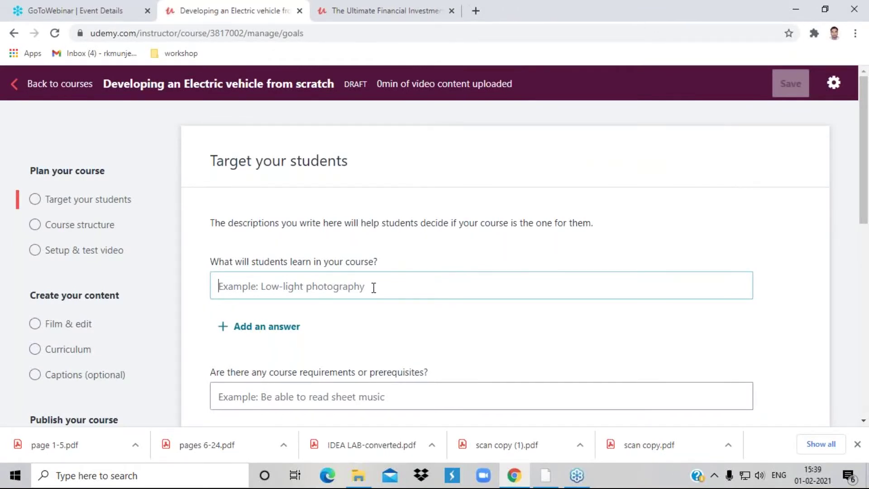
# Review the draft's prerequisites and target students questions, checking the sample course's What you'll learn list in between
pyautogui.scroll(-3, 374, 288)
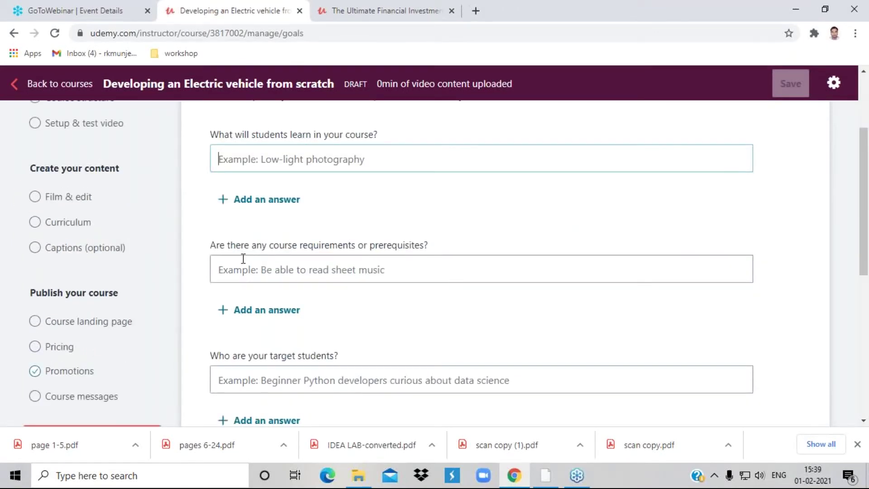
pyautogui.click(375, 268)
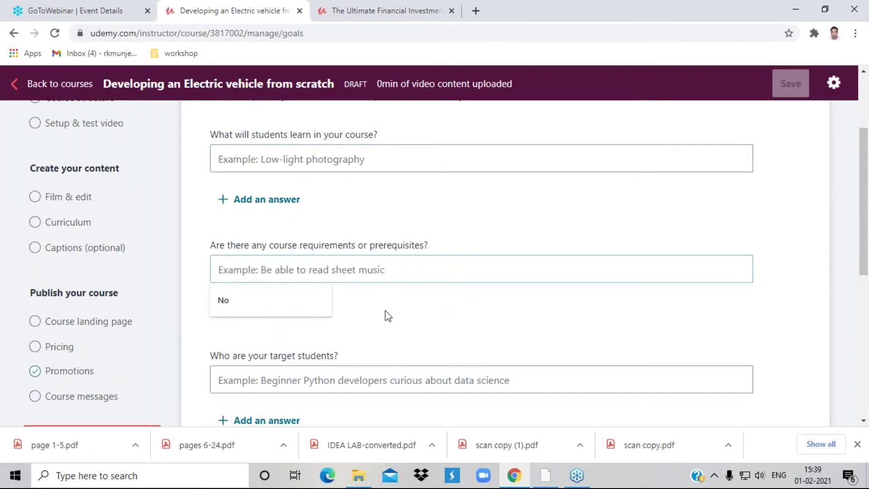
pyautogui.click(520, 313)
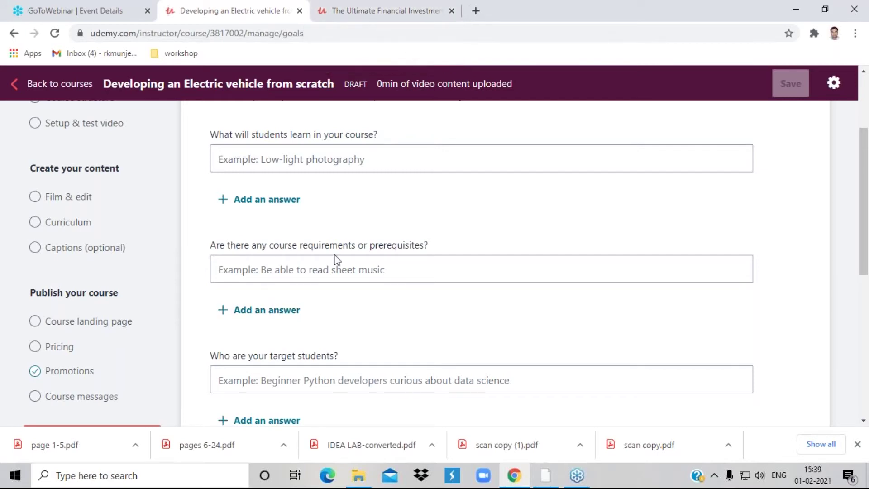
pyautogui.click(374, 11)
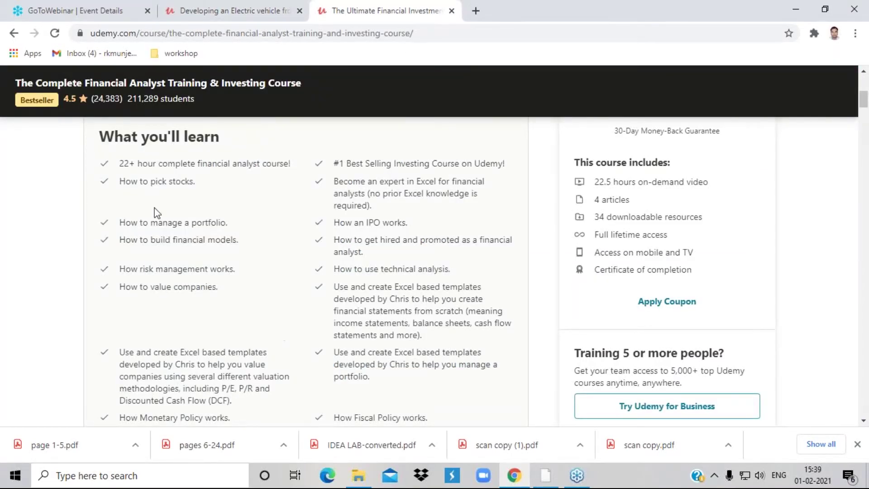
pyautogui.click(236, 11)
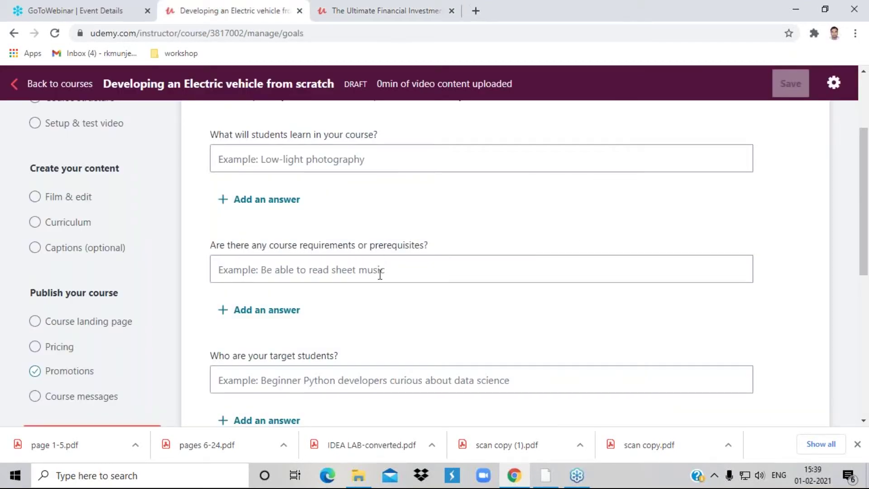
pyautogui.scroll(-1, 379, 315)
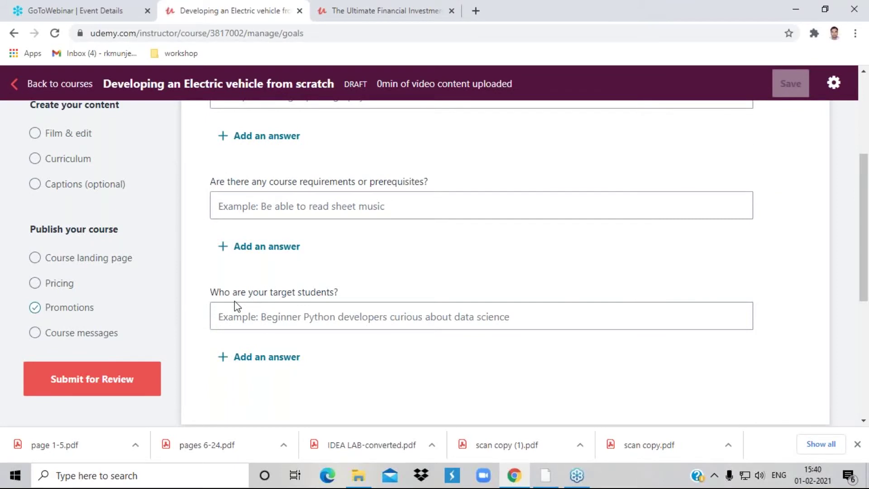
pyautogui.click(343, 323)
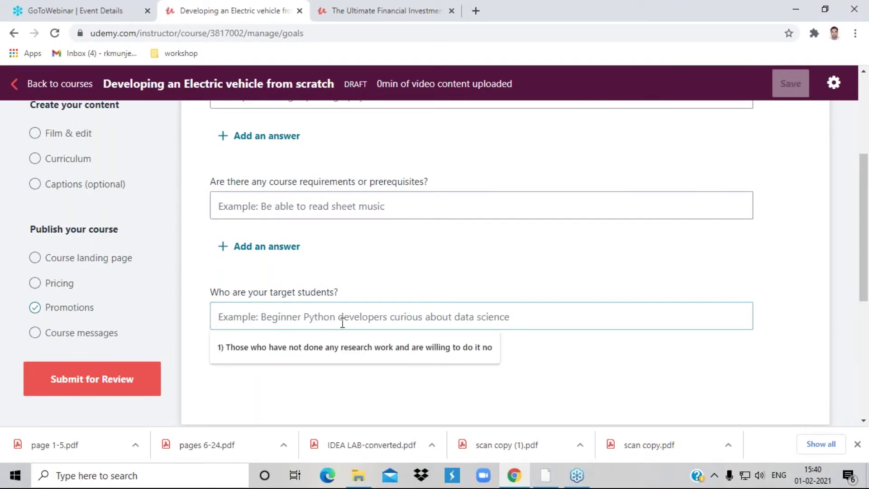
# Expand the Financial Analyst course's full description and highlight both points under Who this course is for
pyautogui.click(393, 12)
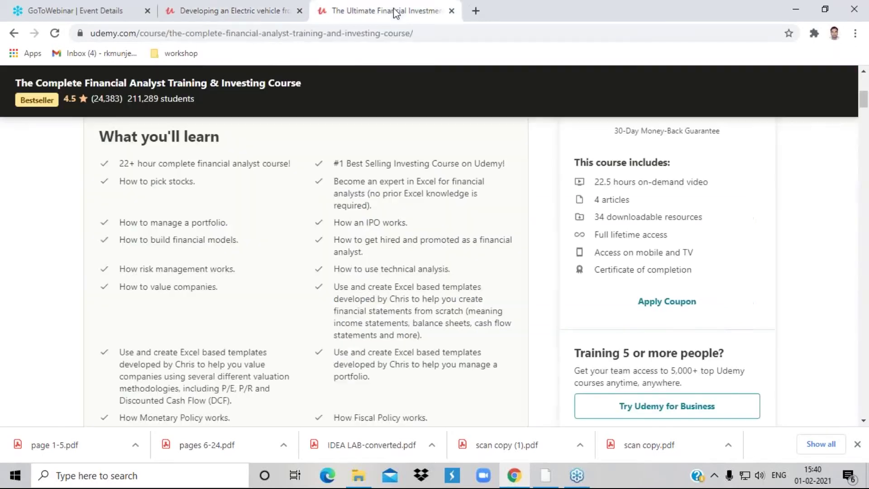
pyautogui.scroll(10, 374, 223)
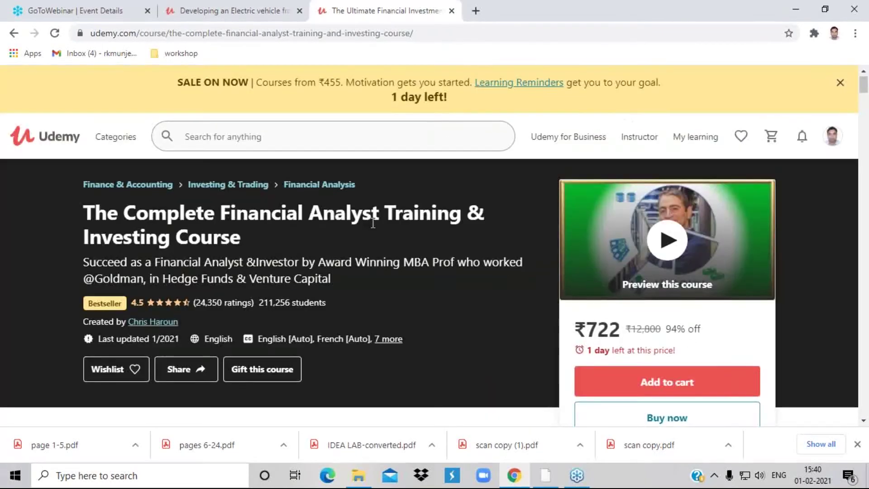
pyautogui.scroll(-15, 373, 222)
pyautogui.scroll(1, 219, 258)
pyautogui.scroll(-3, 183, 249)
pyautogui.scroll(-5, 183, 253)
pyautogui.click(136, 166)
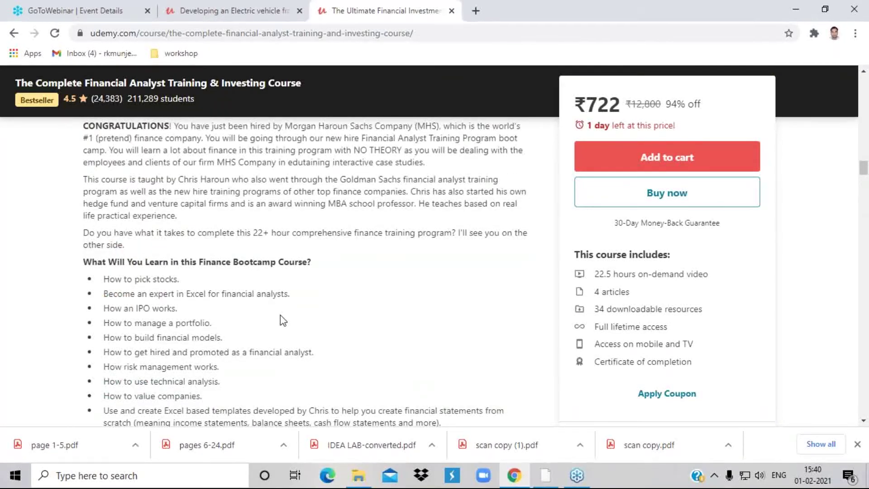
pyautogui.scroll(-15, 280, 315)
pyautogui.scroll(-4, 135, 282)
pyautogui.scroll(4, 136, 281)
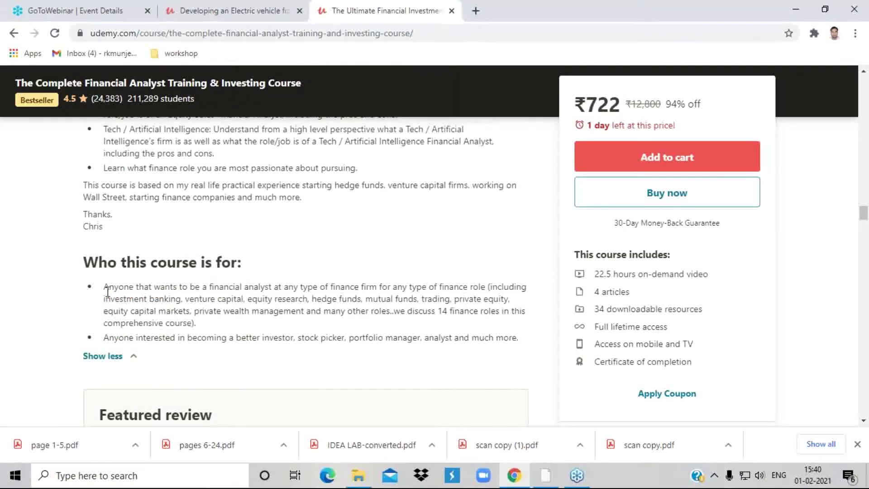
pyautogui.moveTo(106, 285); pyautogui.dragTo(527, 347)
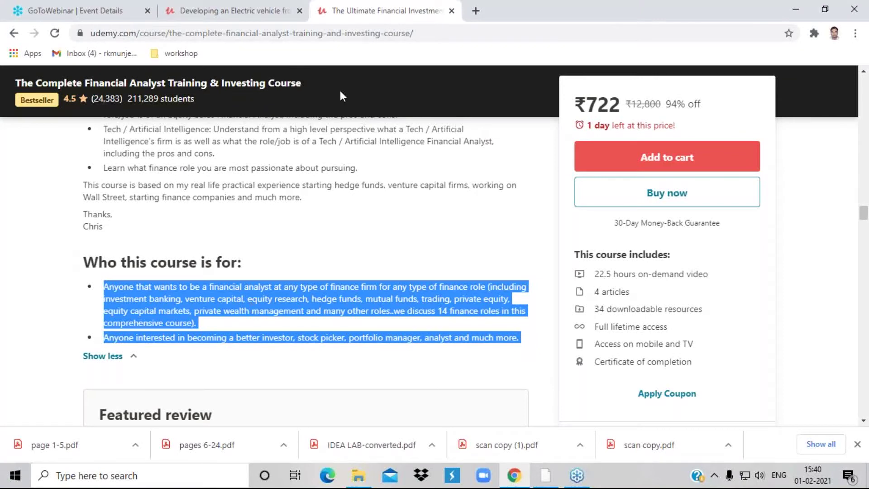
# Return to the draft electric vehicle course and review its question about the target students
pyautogui.click(233, 11)
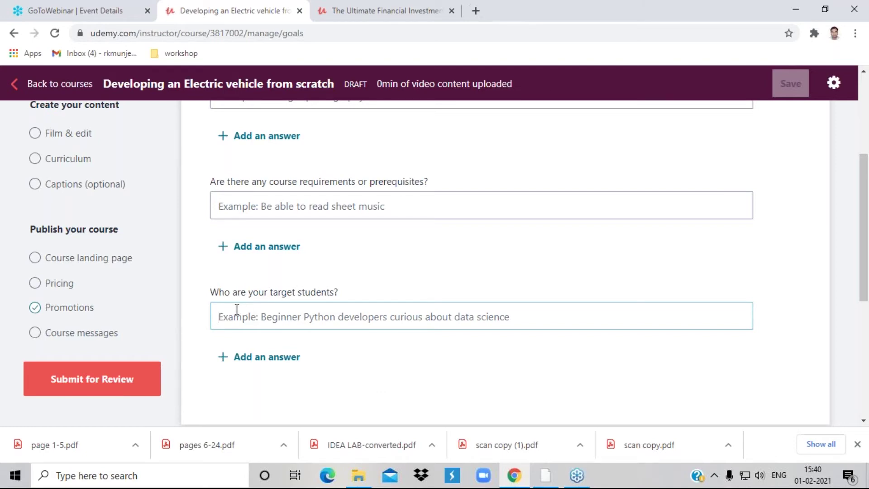
pyautogui.scroll(-3, 290, 324)
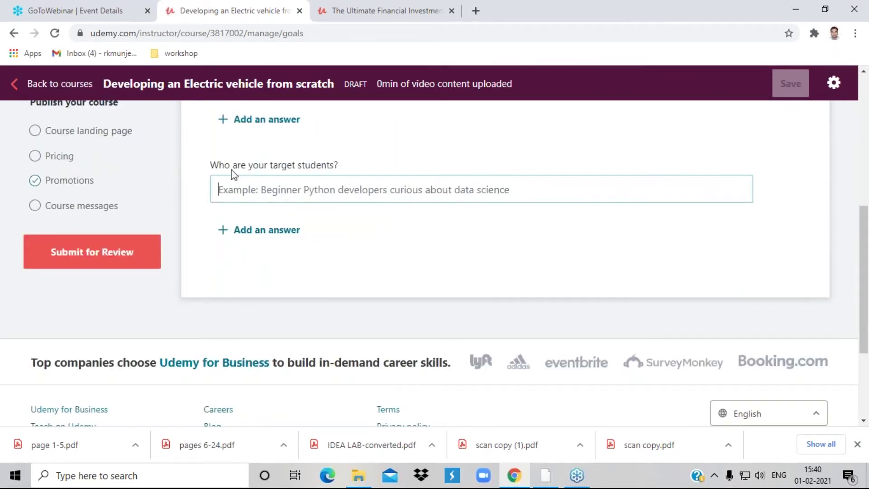
pyautogui.scroll(3, 351, 216)
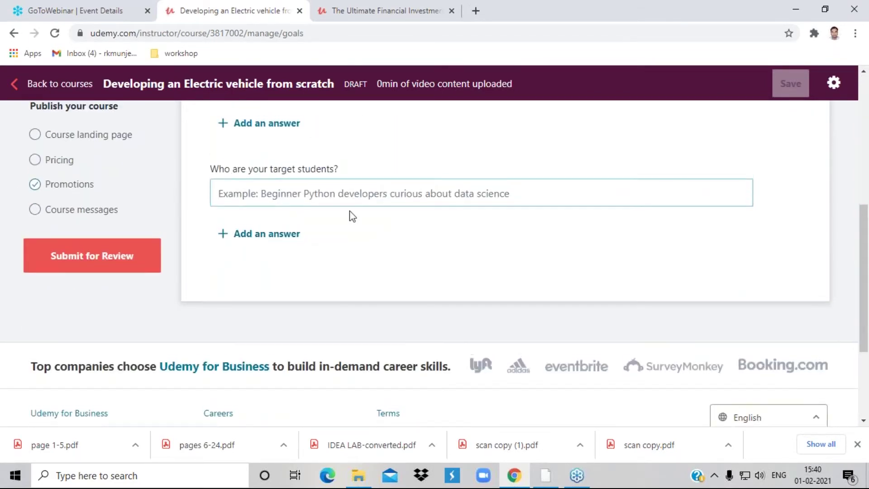
pyautogui.scroll(5, 401, 262)
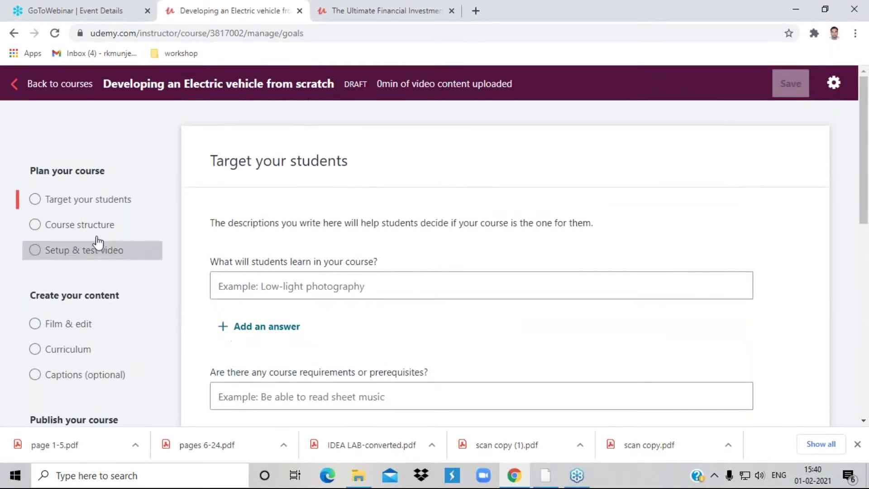
# Open the draft's Course structure page and look over its planning introduction and tips
pyautogui.click(59, 225)
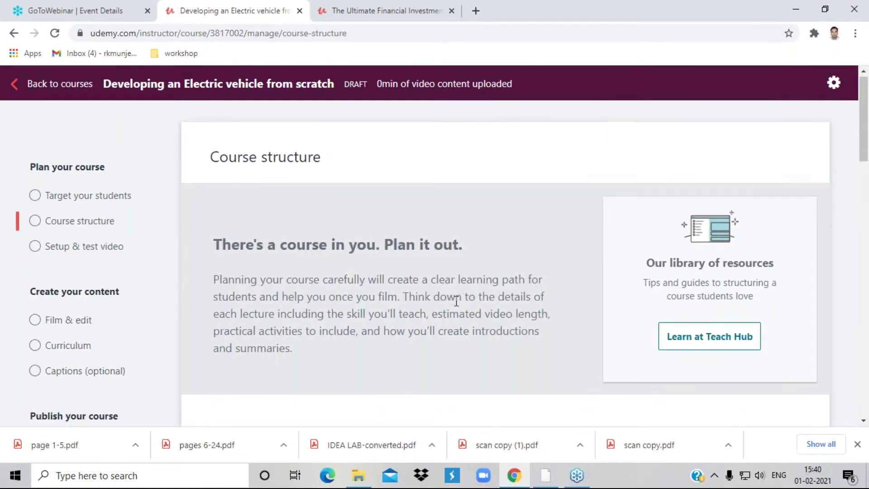
pyautogui.scroll(-5, 455, 302)
pyautogui.scroll(4, 172, 303)
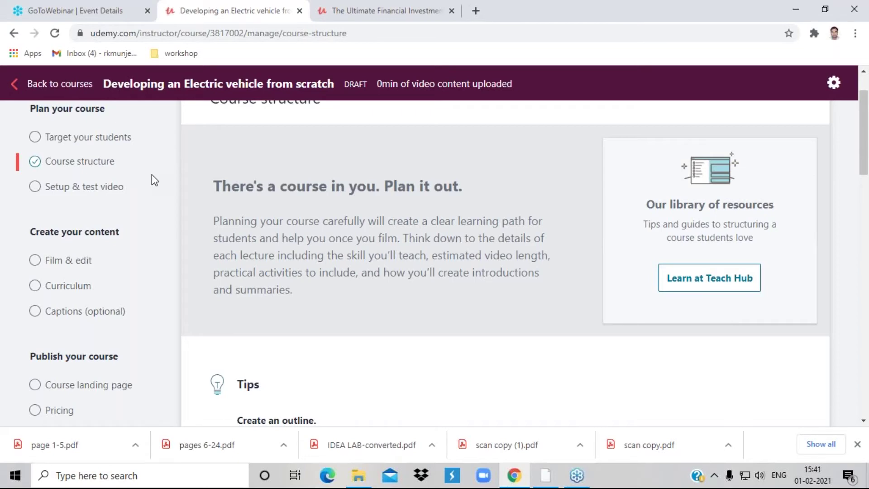
pyautogui.scroll(-1, 291, 275)
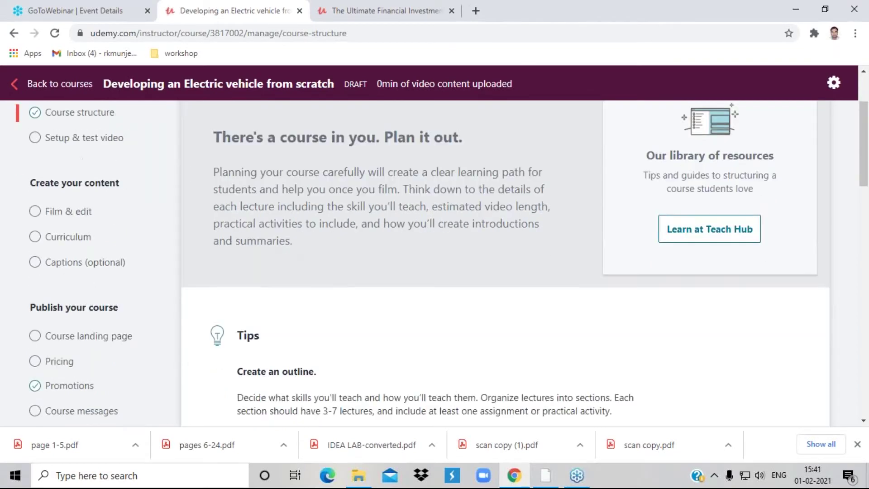
pyautogui.scroll(-5, 387, 195)
pyautogui.scroll(2, 388, 194)
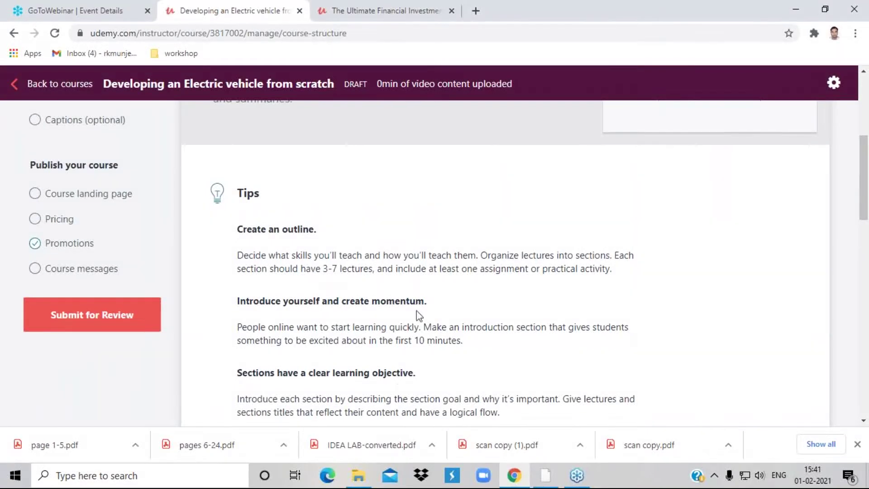
pyautogui.scroll(-9, 413, 314)
pyautogui.scroll(9, 398, 316)
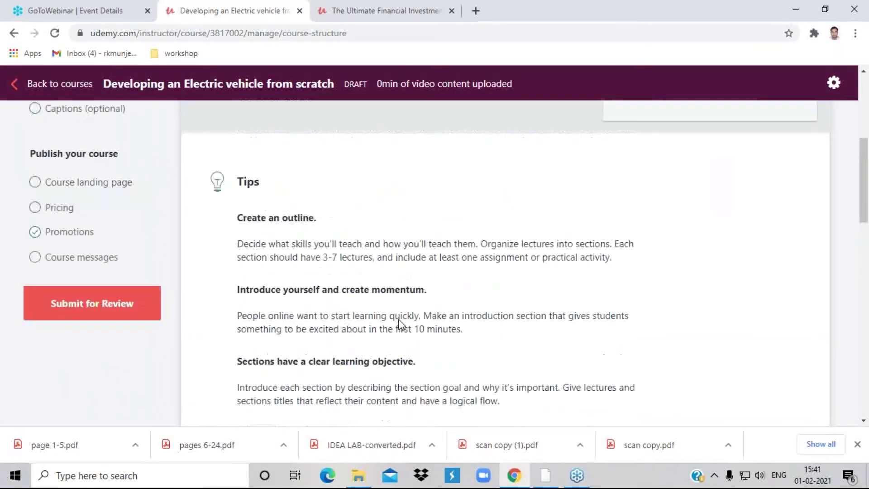
pyautogui.scroll(1, 399, 324)
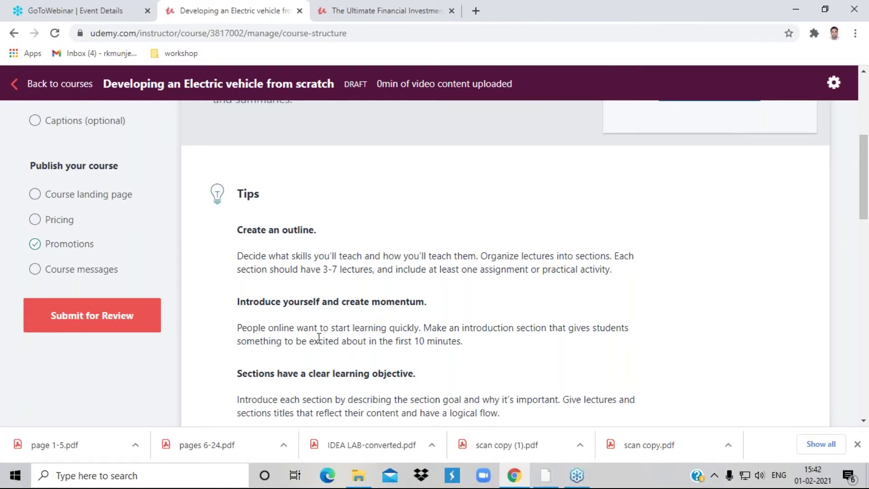
# Highlight the tip "People online want to start learning quickly." and read the remaining tips and course requirements
pyautogui.moveTo(237, 302); pyautogui.dragTo(436, 314)
pyautogui.moveTo(236, 328); pyautogui.dragTo(422, 333)
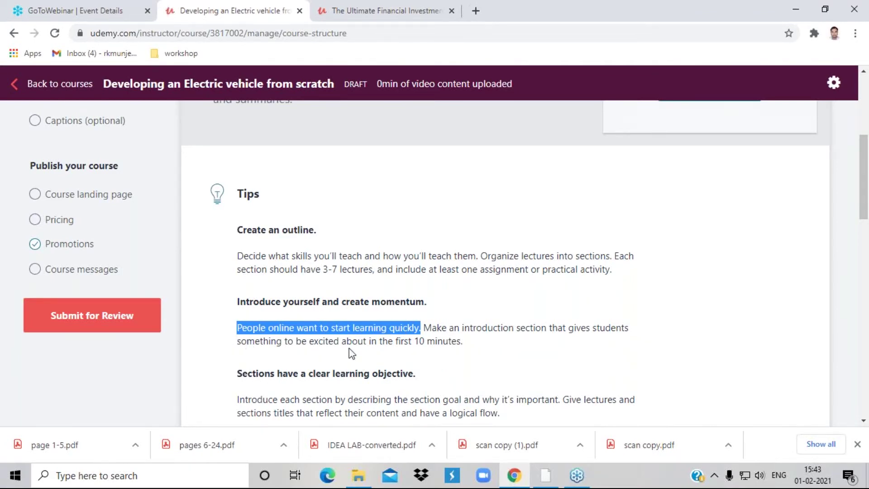
pyautogui.scroll(-1, 345, 344)
pyautogui.scroll(-1, 346, 345)
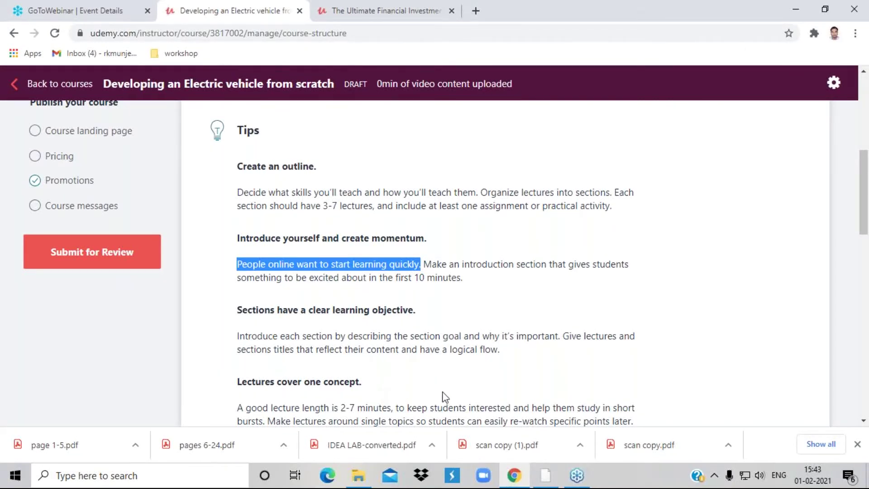
pyautogui.scroll(-1, 443, 396)
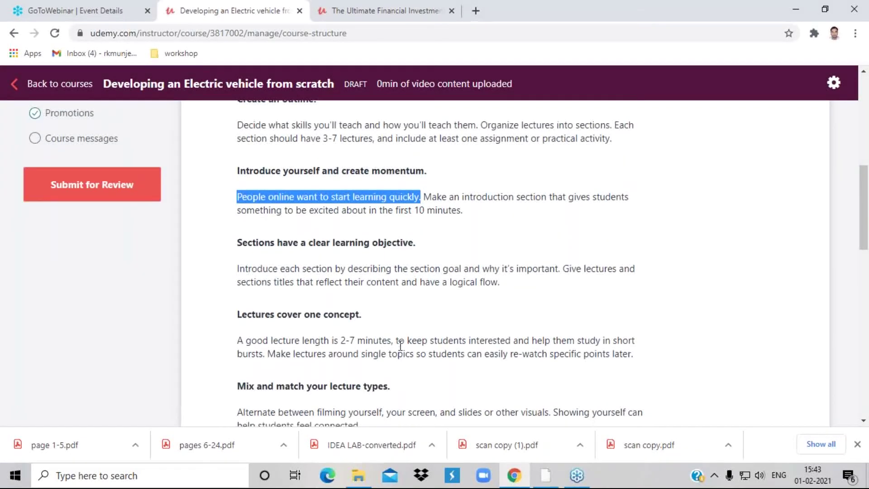
pyautogui.scroll(-2, 387, 344)
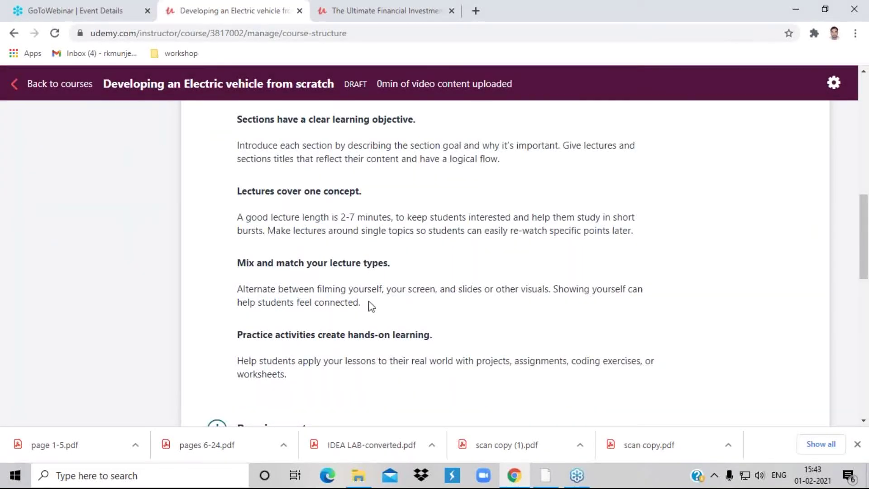
pyautogui.scroll(-2, 371, 307)
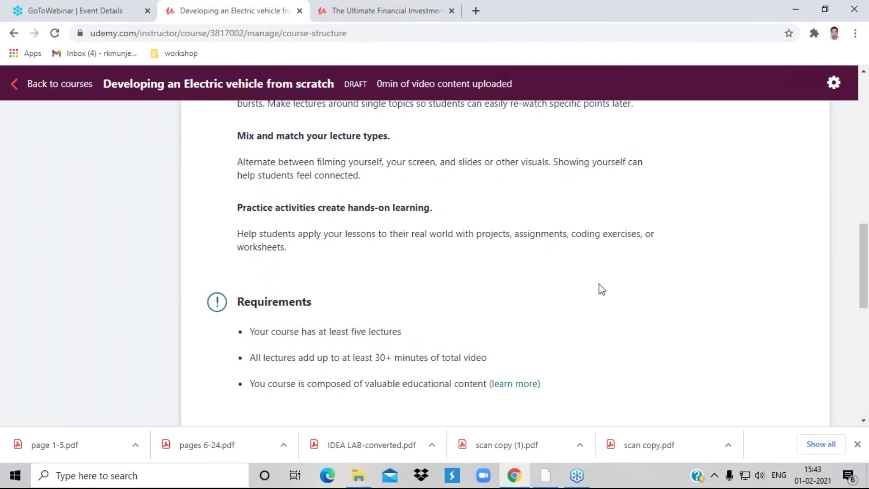
# Read the requirements and resources for the course structure and look back over its tips
pyautogui.scroll(-2, 475, 270)
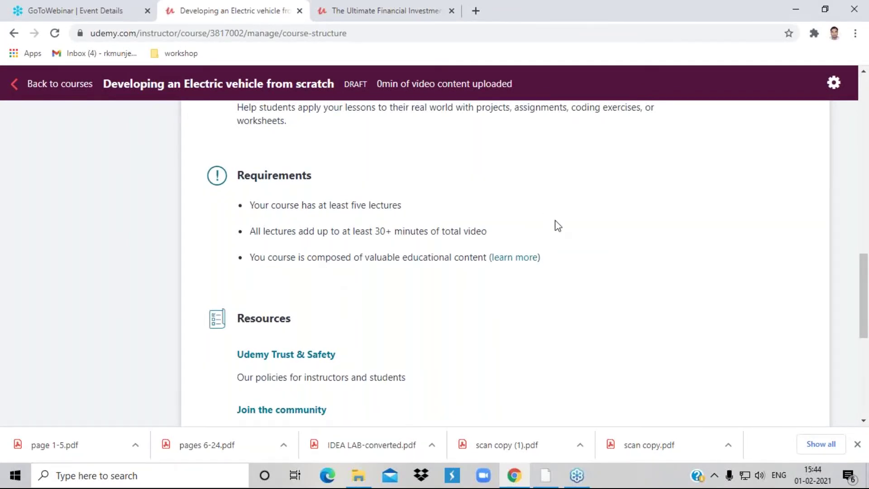
pyautogui.scroll(1, 557, 224)
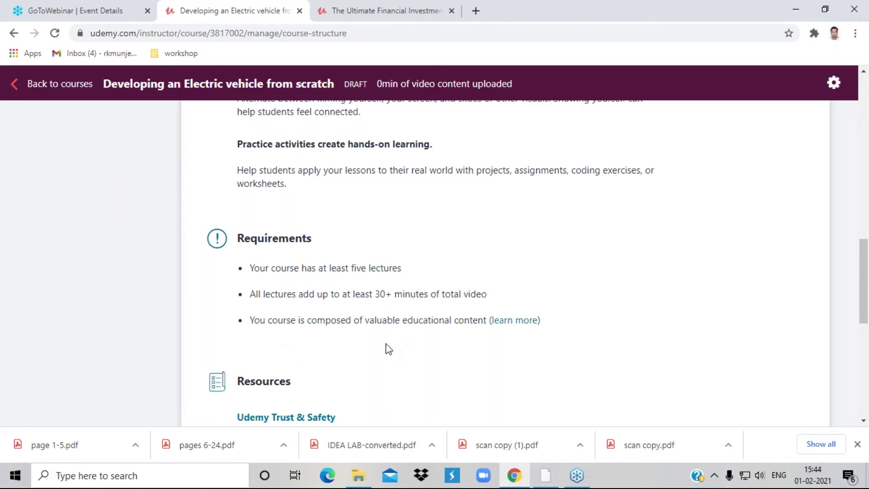
pyautogui.scroll(-3, 387, 348)
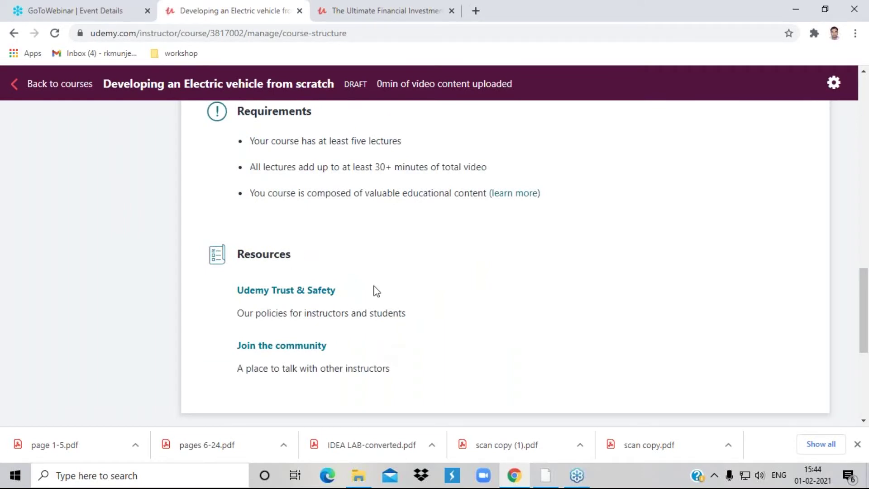
pyautogui.scroll(1, 416, 307)
pyautogui.scroll(15, 414, 303)
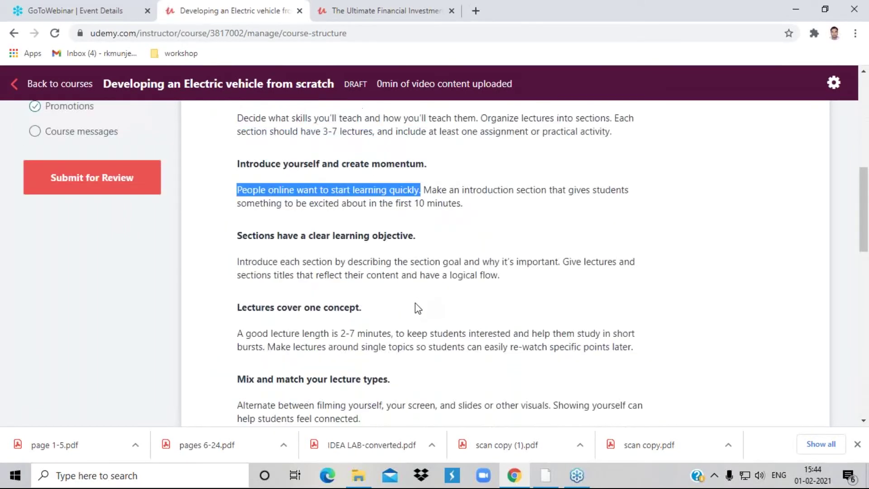
pyautogui.scroll(-3, 413, 305)
pyautogui.scroll(3, 413, 304)
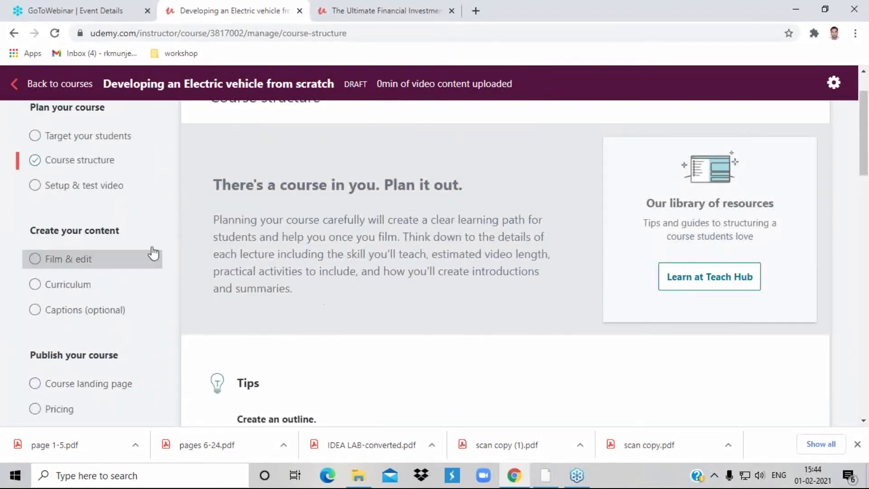
# Open the draft's Setup & test video page and read its studio tips, HD video and audio requirements, and resources
pyautogui.click(99, 195)
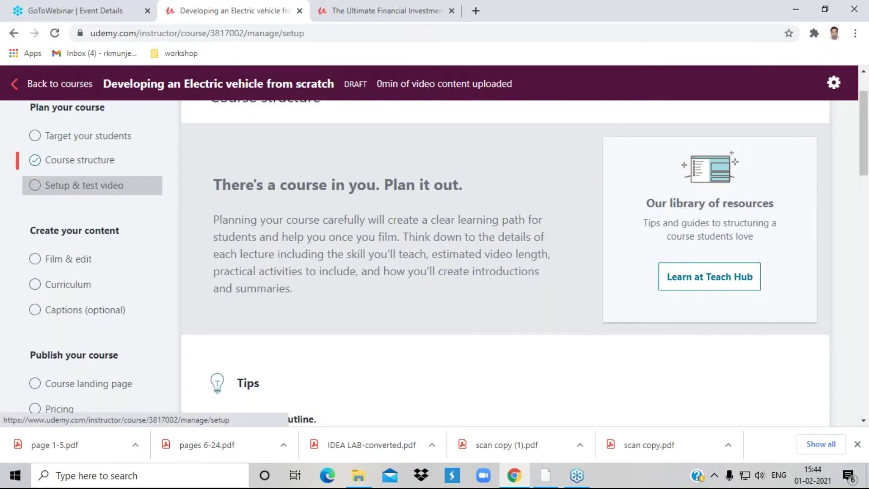
pyautogui.scroll(-7, 400, 340)
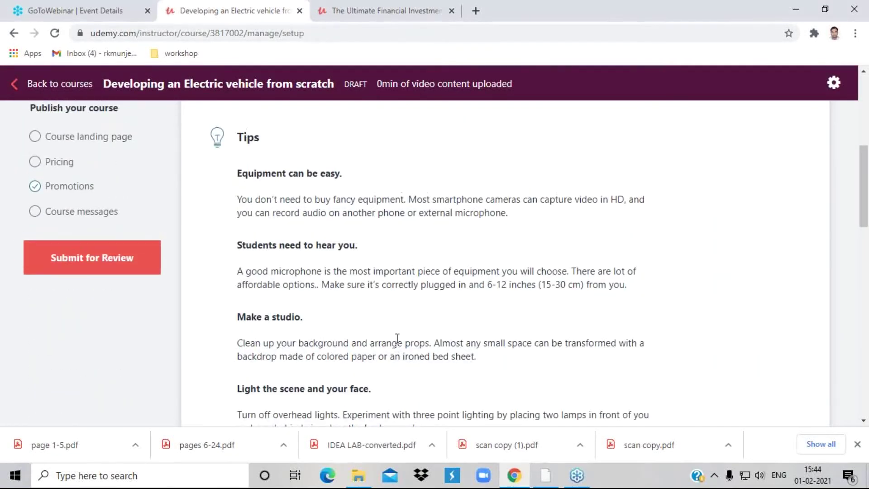
pyautogui.scroll(7, 397, 339)
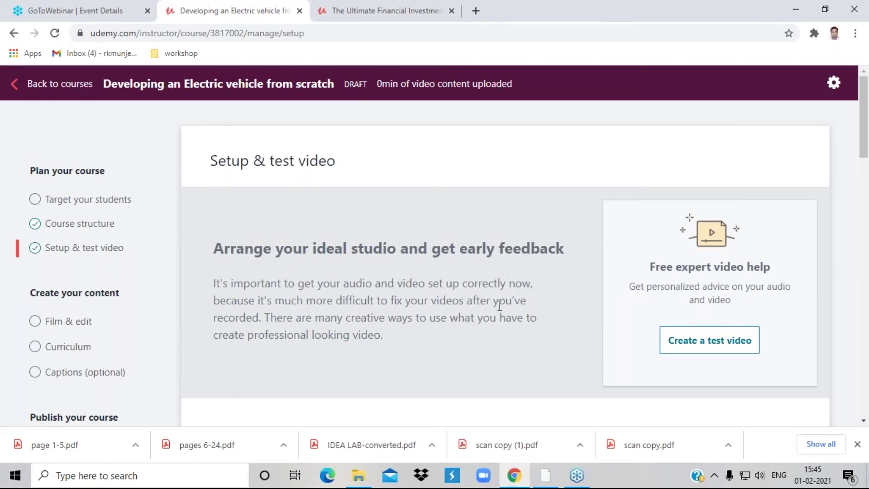
pyautogui.scroll(-10, 498, 318)
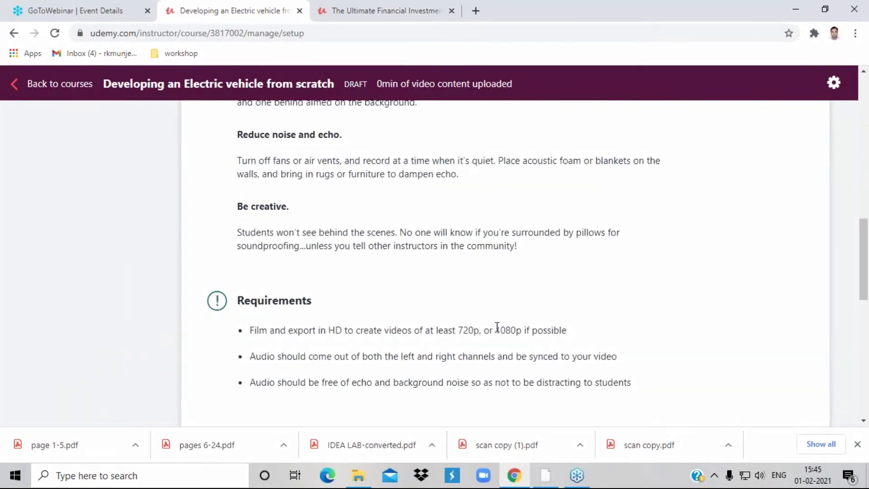
pyautogui.scroll(-5, 497, 327)
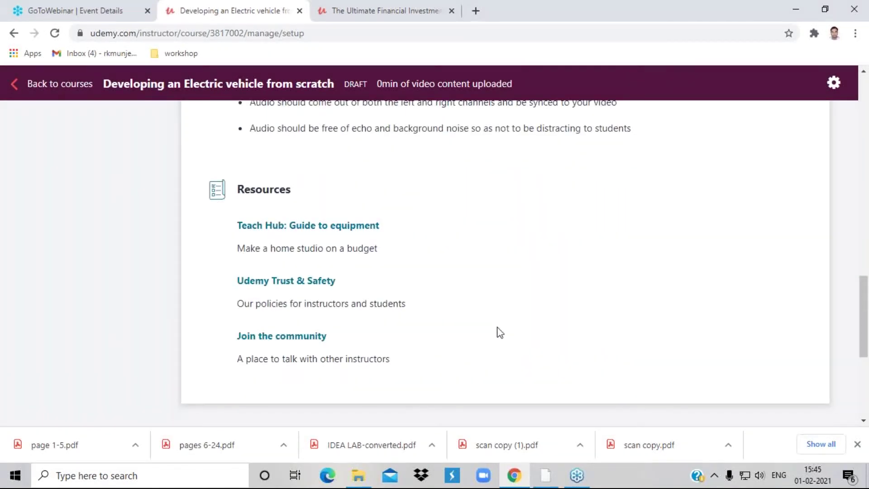
pyautogui.scroll(15, 500, 332)
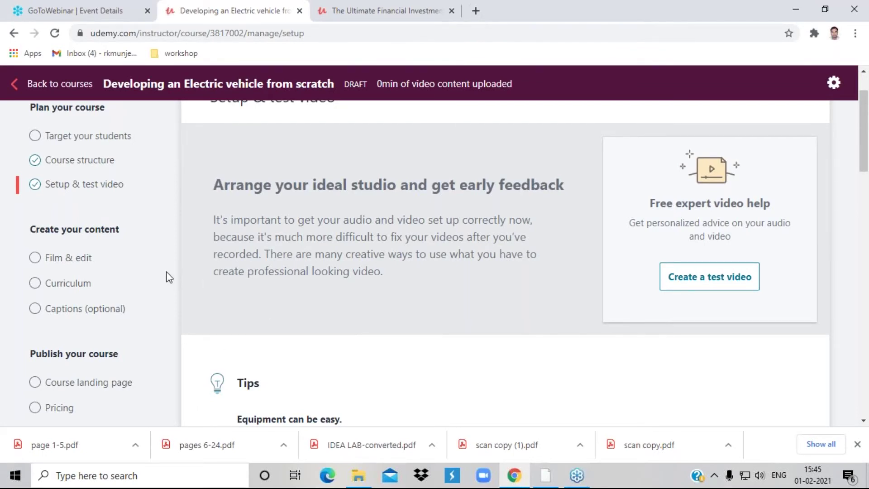
pyautogui.scroll(-5, 505, 317)
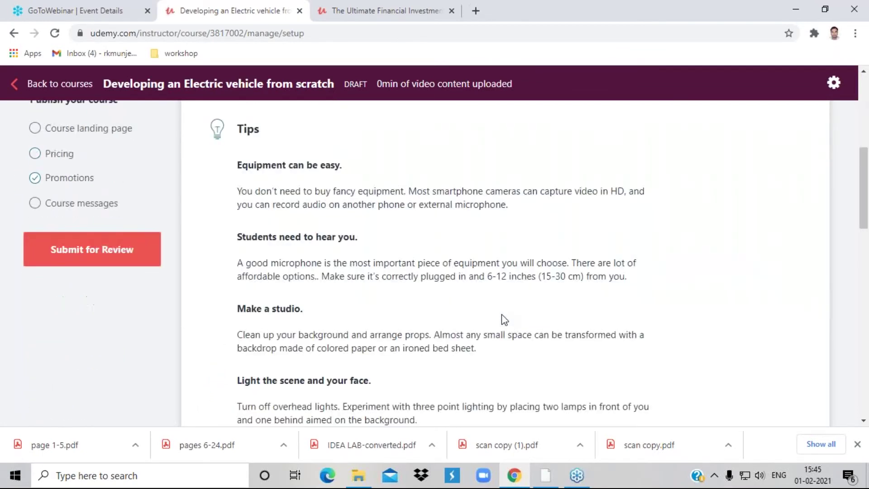
# Start creating a new test video, choose English as its spoken language, and continue to the feedback type
pyautogui.scroll(4, 504, 317)
pyautogui.click(684, 216)
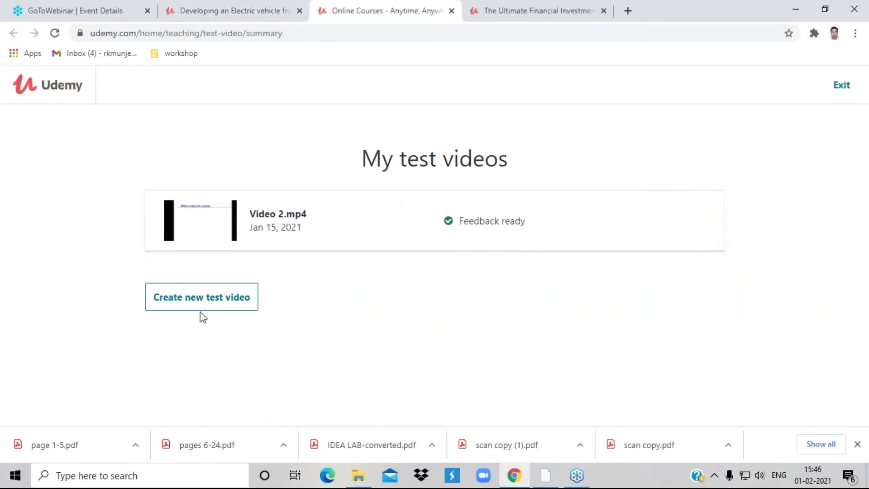
pyautogui.click(235, 297)
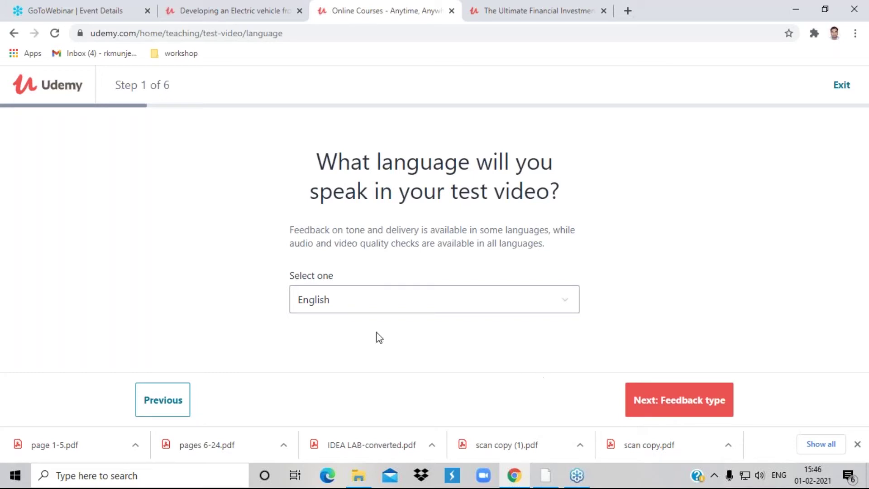
pyautogui.click(394, 298)
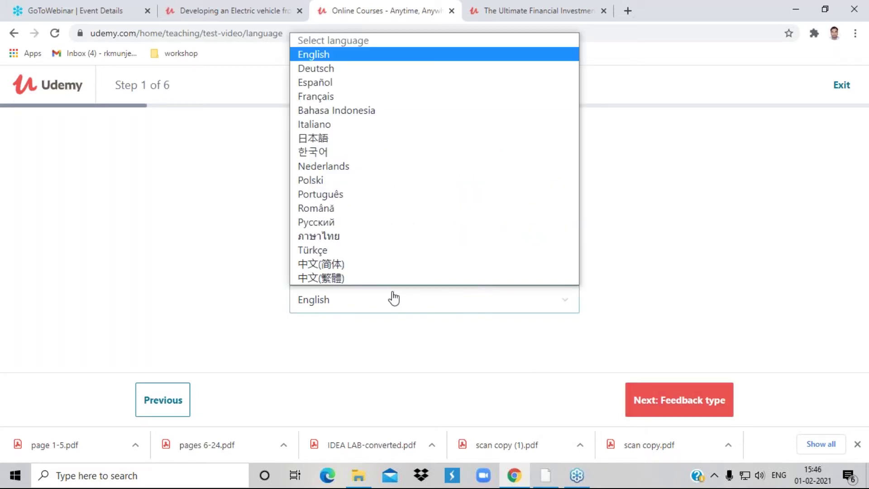
pyautogui.click(328, 54)
pyautogui.click(719, 400)
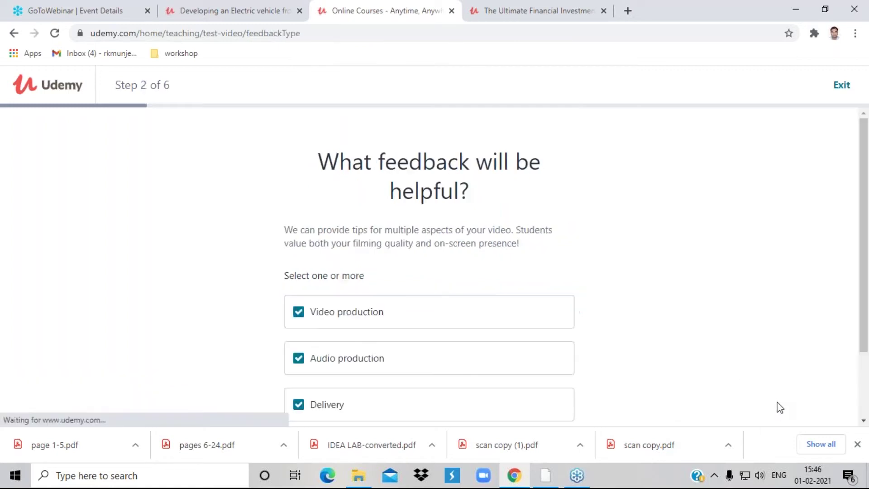
# Accept video production, audio production and delivery feedback with computer screen filming, and continue to the equipment setup
pyautogui.scroll(-2, 659, 350)
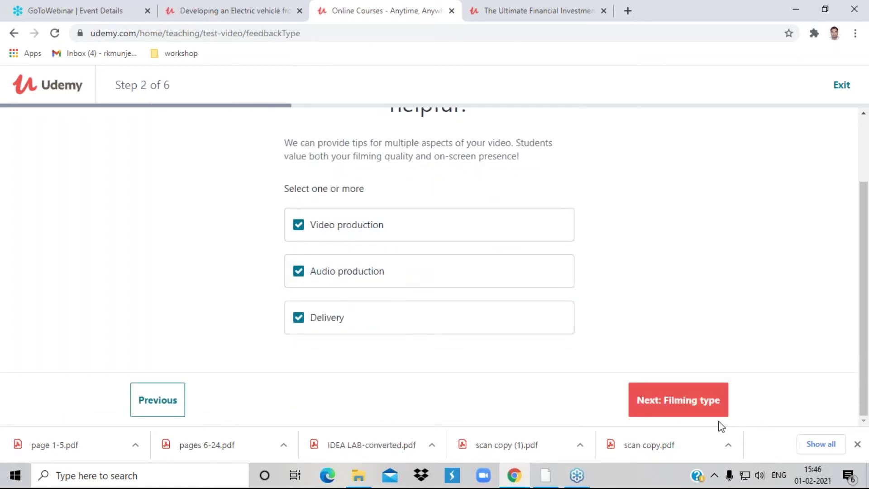
pyautogui.click(683, 406)
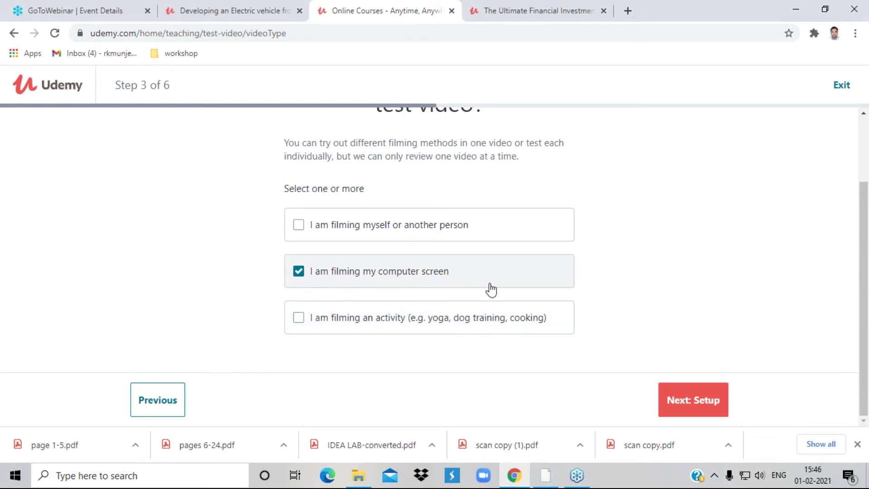
pyautogui.click(690, 413)
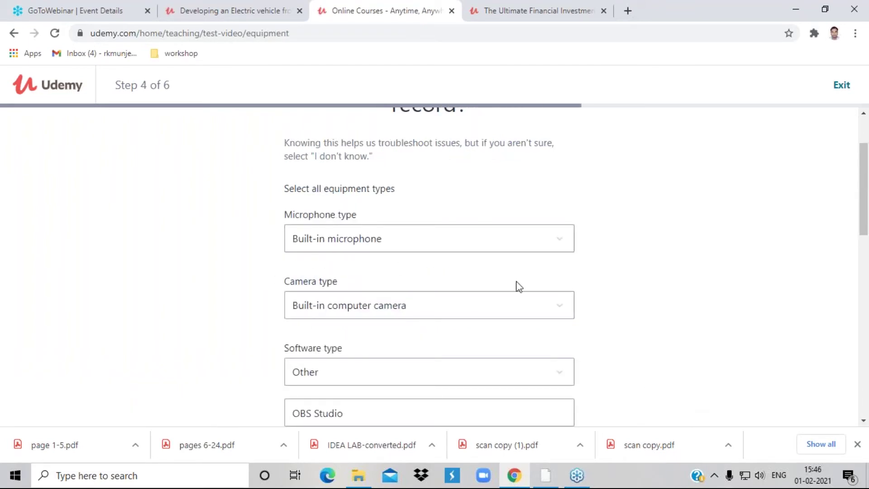
# Review the test video's microphone, camera, software and operating system choices with their equipment tips, and continue to the filming tips
pyautogui.scroll(-2, 365, 266)
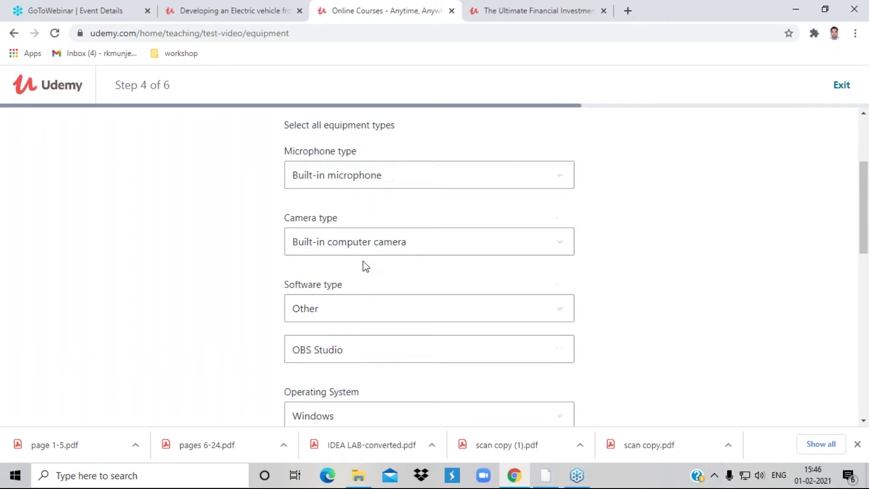
pyautogui.scroll(-2, 344, 276)
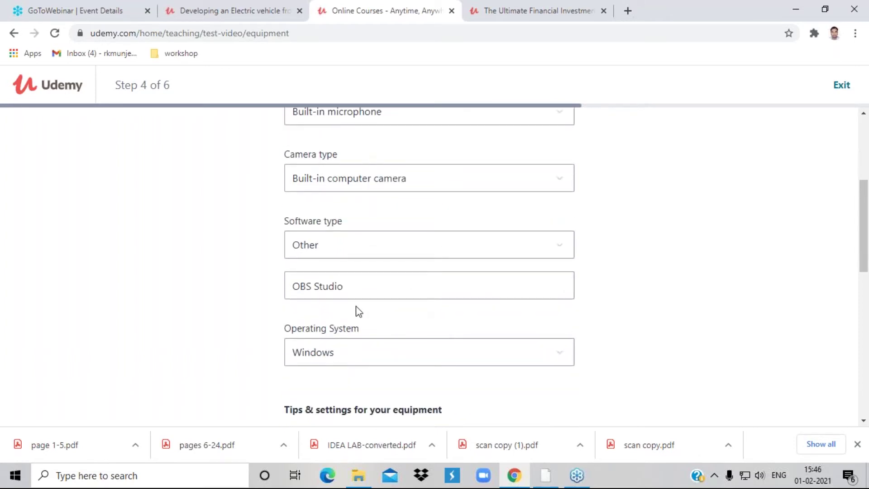
pyautogui.scroll(-4, 344, 358)
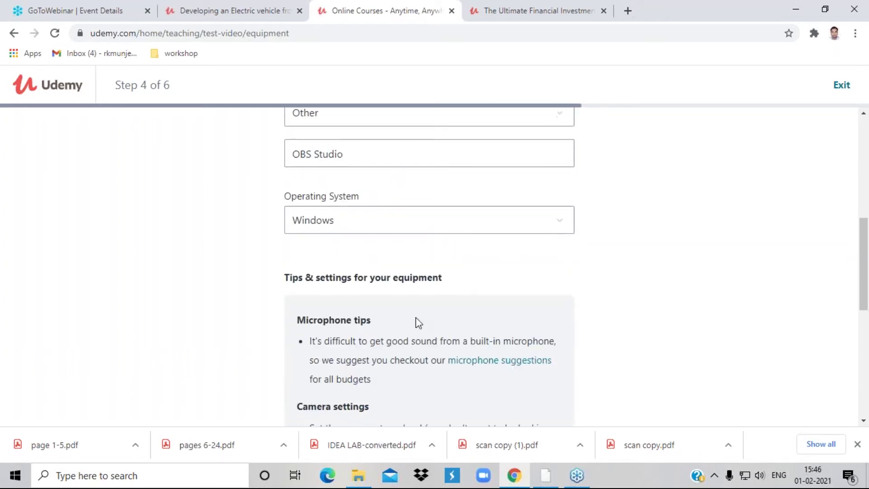
pyautogui.scroll(-4, 415, 322)
pyautogui.scroll(-5, 415, 321)
pyautogui.click(704, 405)
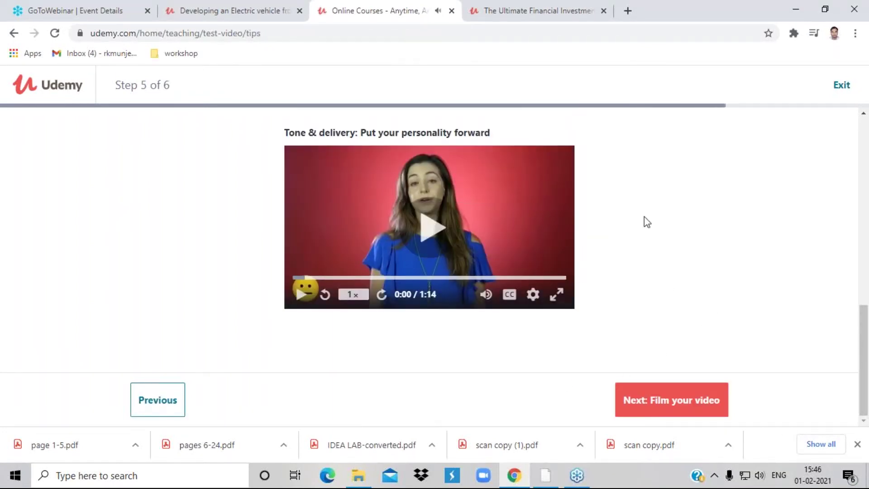
# Look over the tone and delivery filming tips and continue to the step for filming the test video
pyautogui.scroll(-7, 643, 276)
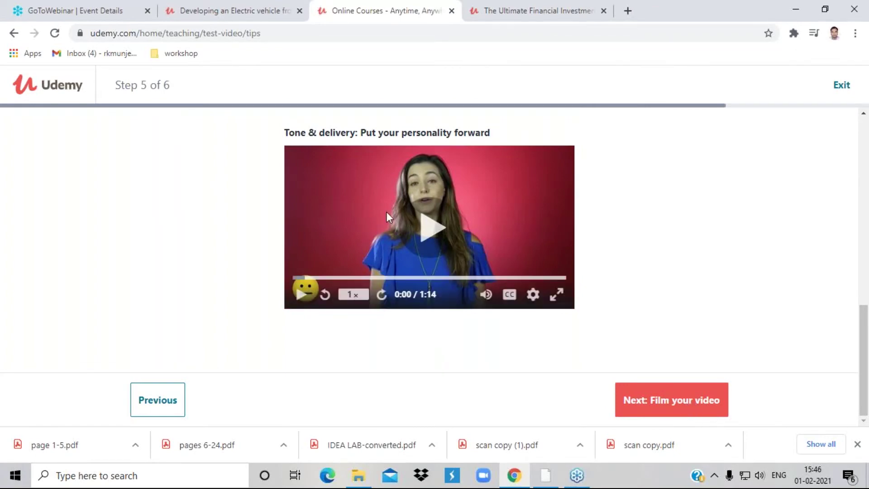
pyautogui.scroll(1, 430, 235)
pyautogui.scroll(-10, 585, 295)
pyautogui.click(636, 401)
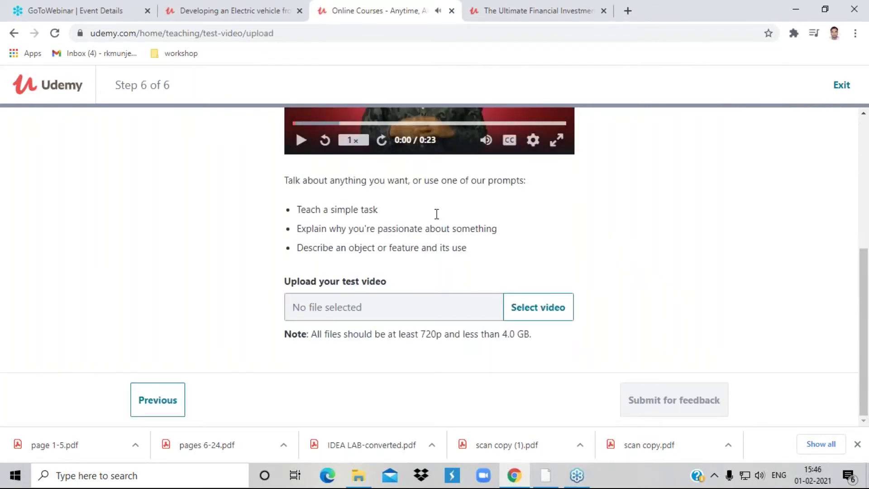
# Examine the final step's example video, topic prompts, and file requirements for uploading a test video
pyautogui.scroll(1, 488, 295)
pyautogui.scroll(5, 489, 295)
pyautogui.scroll(-5, 490, 294)
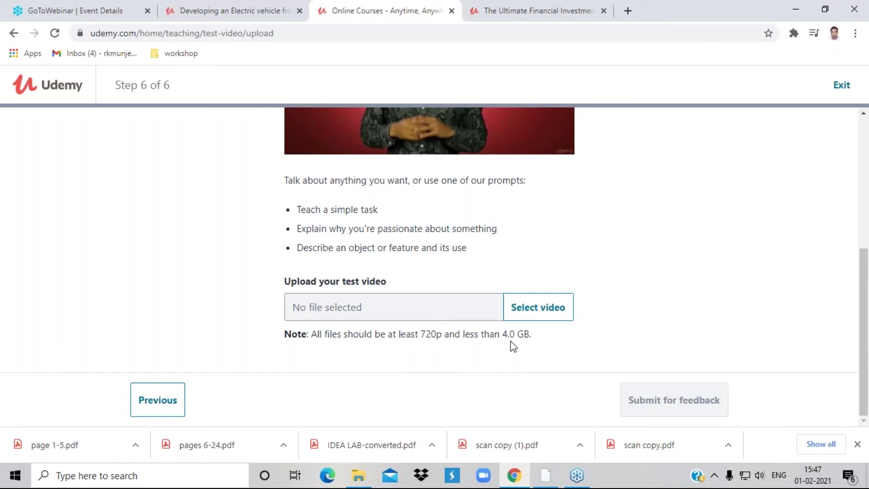
pyautogui.scroll(4, 551, 357)
pyautogui.scroll(-4, 558, 338)
pyautogui.scroll(2, 693, 282)
pyautogui.scroll(3, 691, 283)
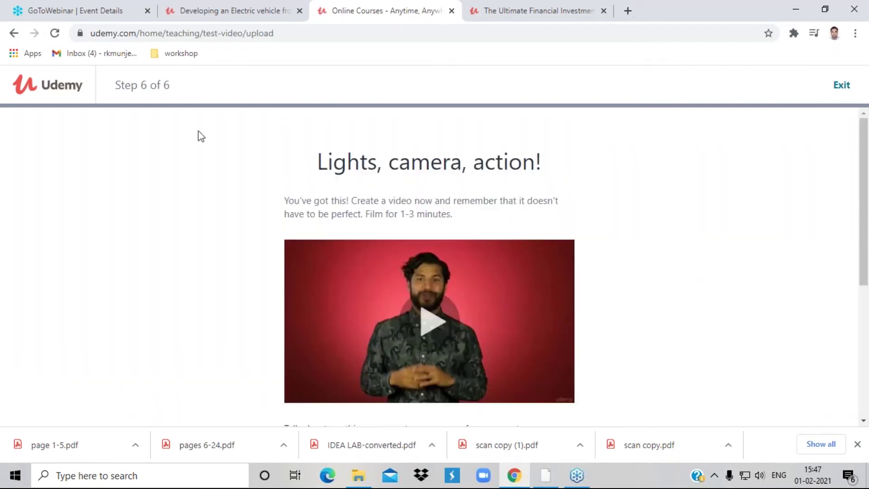
# Return to the draft electric vehicle course and review all three questions on its Target your students page
pyautogui.click(266, 10)
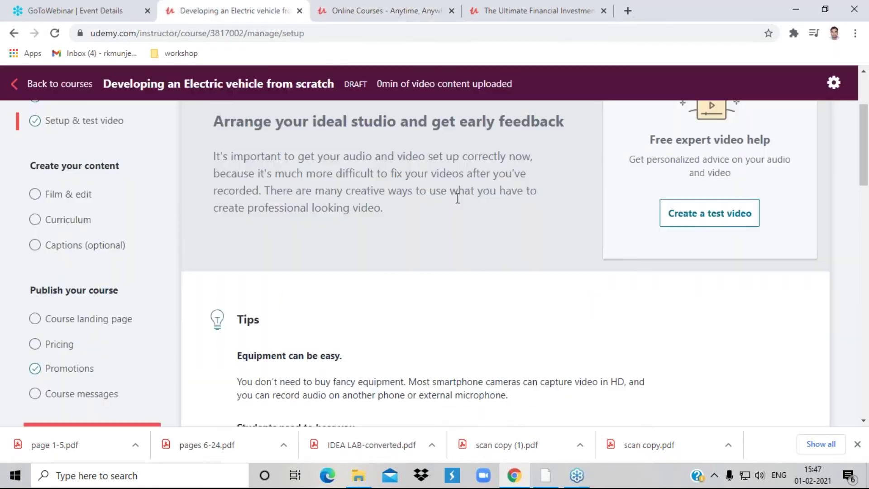
pyautogui.scroll(3, 490, 263)
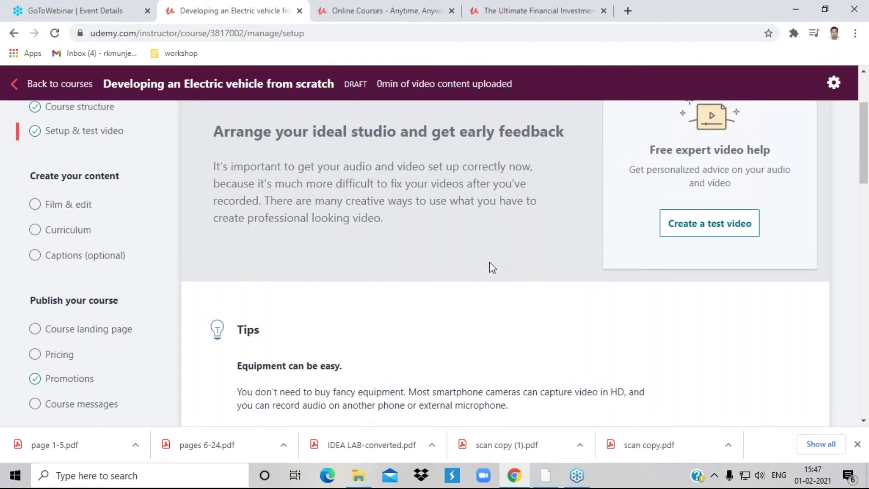
pyautogui.click(87, 205)
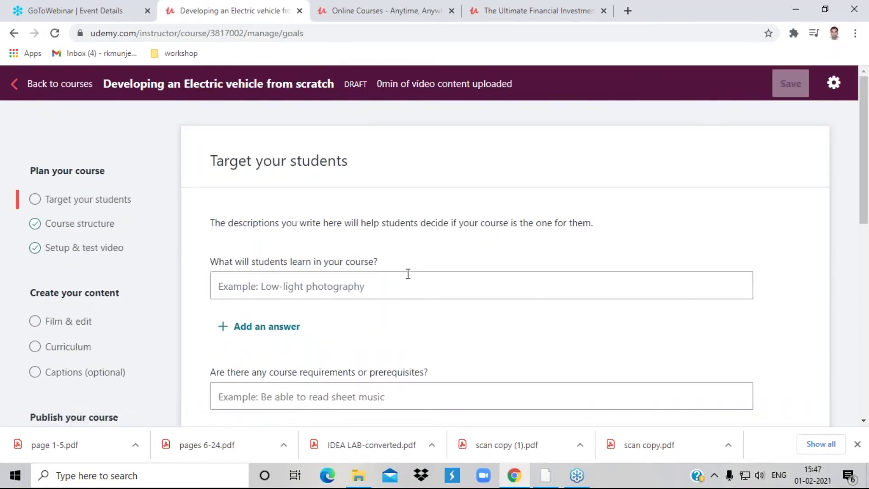
pyautogui.scroll(-3, 266, 183)
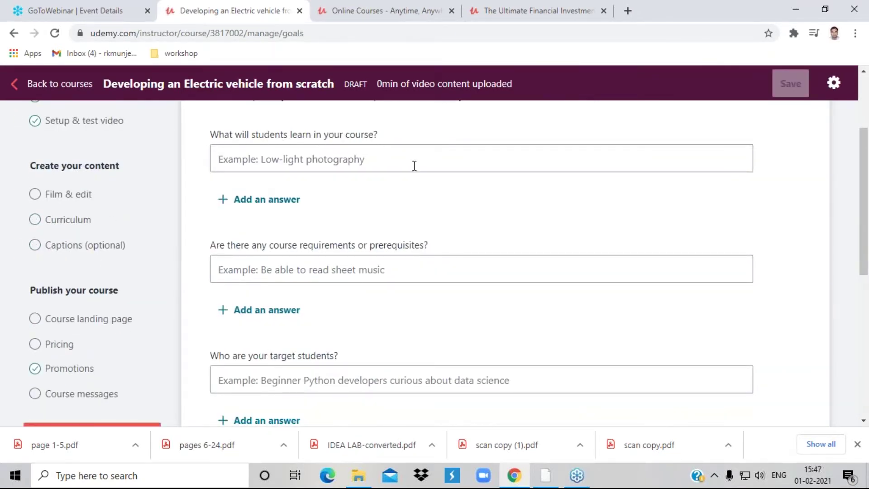
pyautogui.scroll(-3, 409, 258)
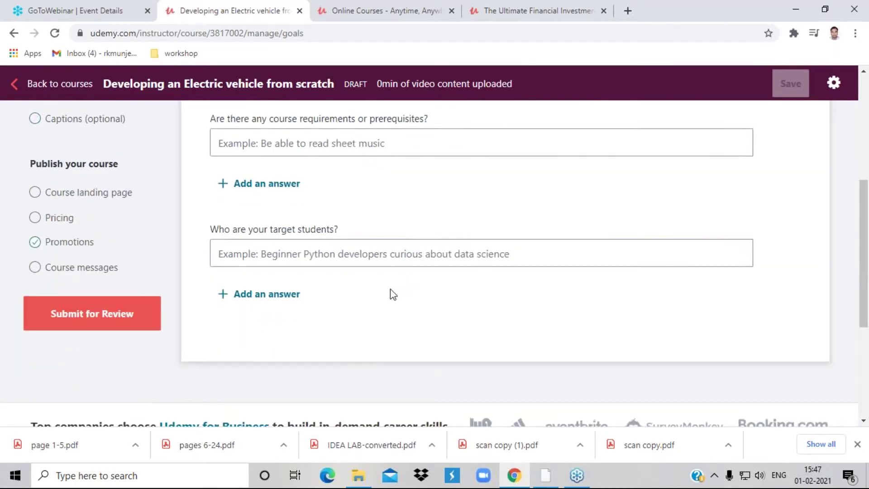
pyautogui.scroll(5, 390, 295)
# Reopen the draft's Course structure page and go over its tips from the outline to the lecture types
pyautogui.click(77, 224)
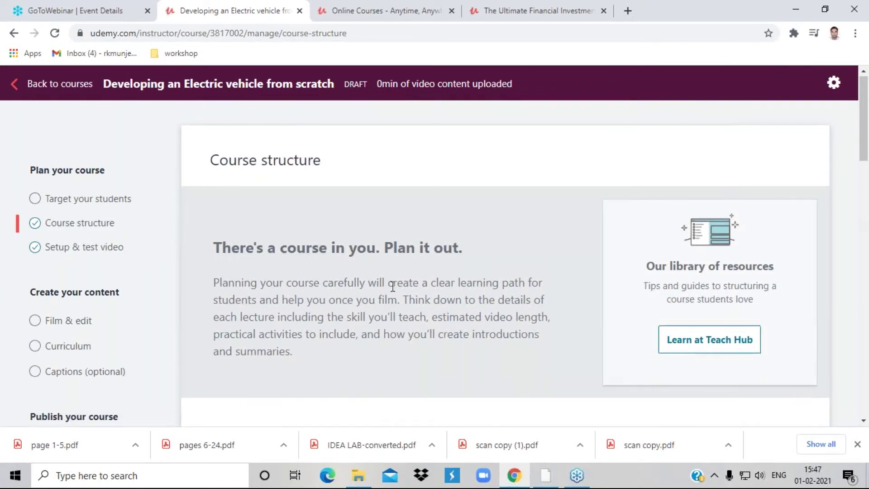
pyautogui.scroll(-6, 390, 290)
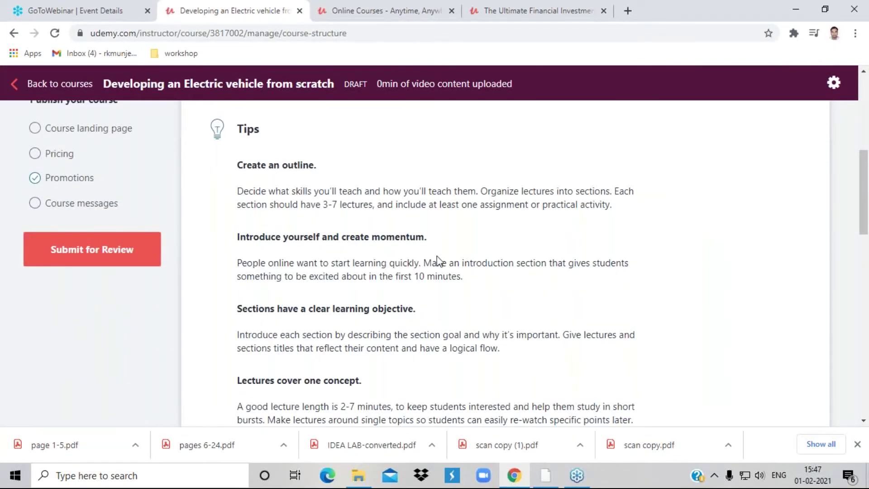
pyautogui.scroll(-3, 434, 259)
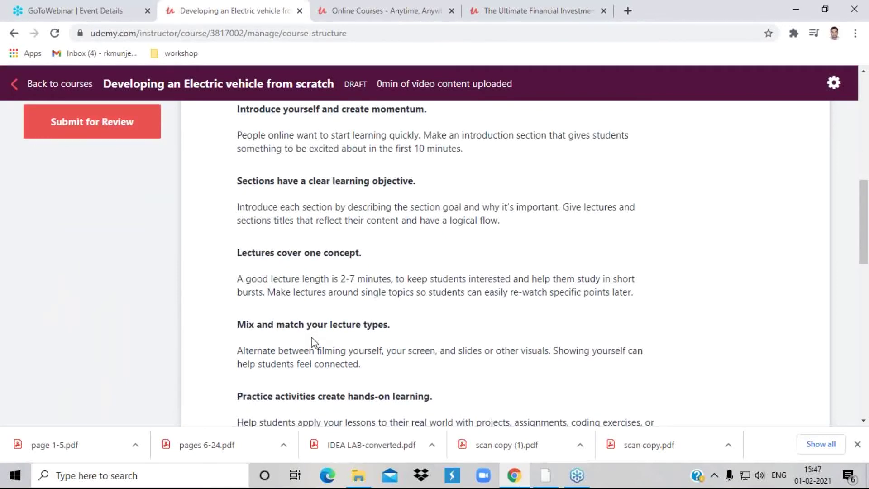
# Read the practice activities tip and the Requirements section on the Course structure page
pyautogui.scroll(-3, 310, 344)
pyautogui.scroll(-3, 326, 332)
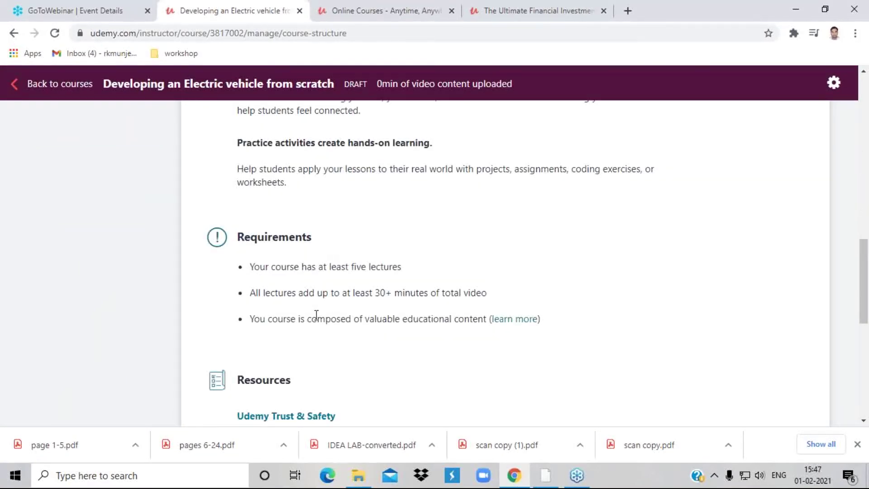
pyautogui.scroll(10, 314, 315)
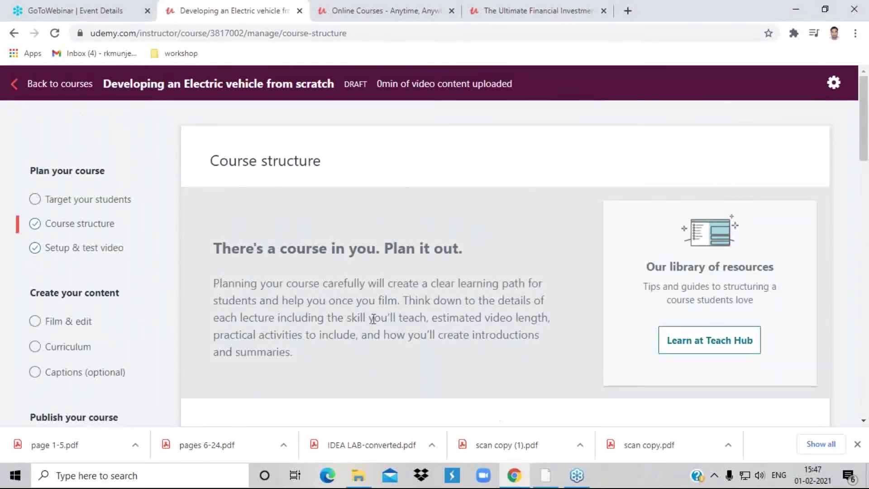
# Open the Setup & test video page and start the test video wizard, closing the duplicate wizard tab
pyautogui.click(79, 248)
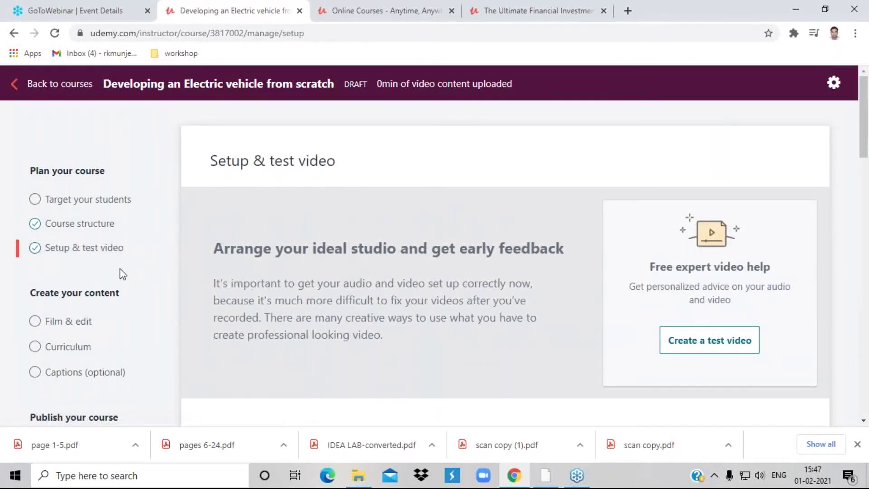
pyautogui.click(723, 350)
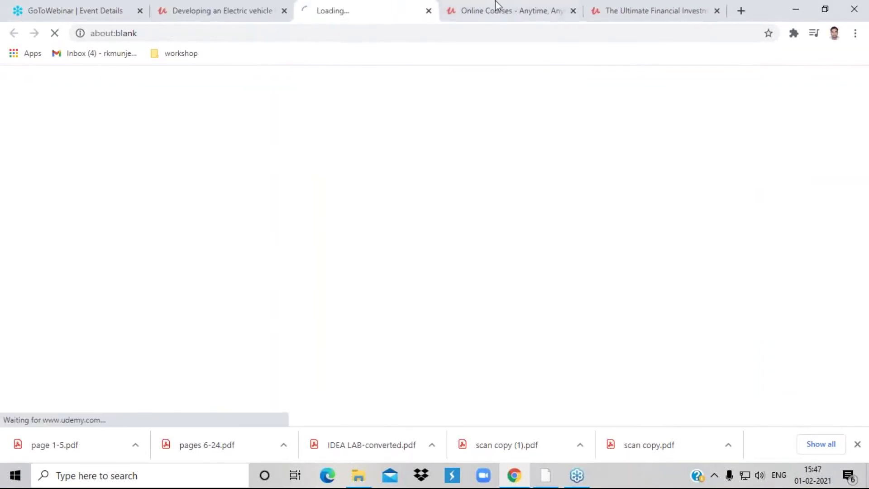
pyautogui.click(573, 10)
pyautogui.click(535, 11)
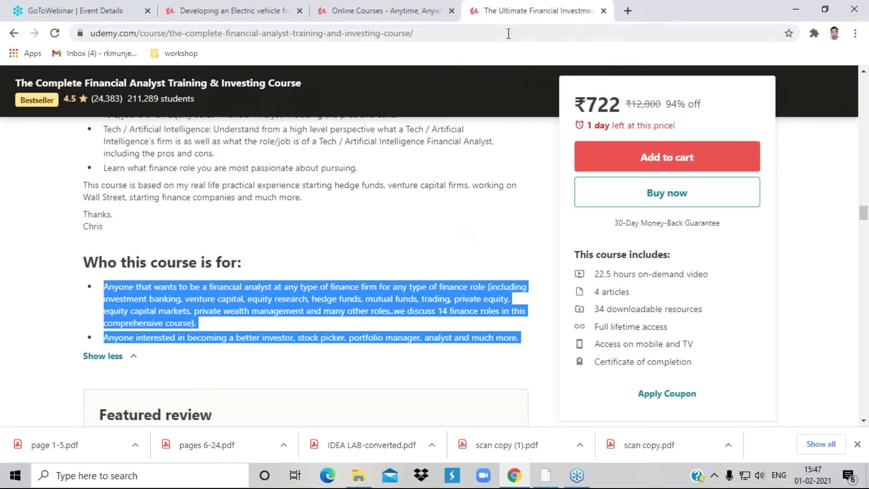
pyautogui.click(380, 13)
pyautogui.click(207, 306)
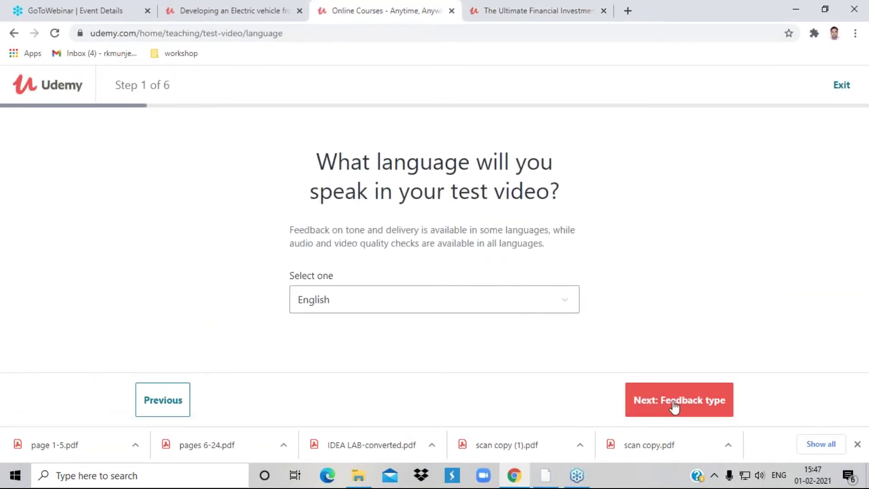
# Go through the test video wizard with English and computer screen filming selected, up to the Film your video step
pyautogui.scroll(-3, 634, 353)
pyautogui.click(678, 399)
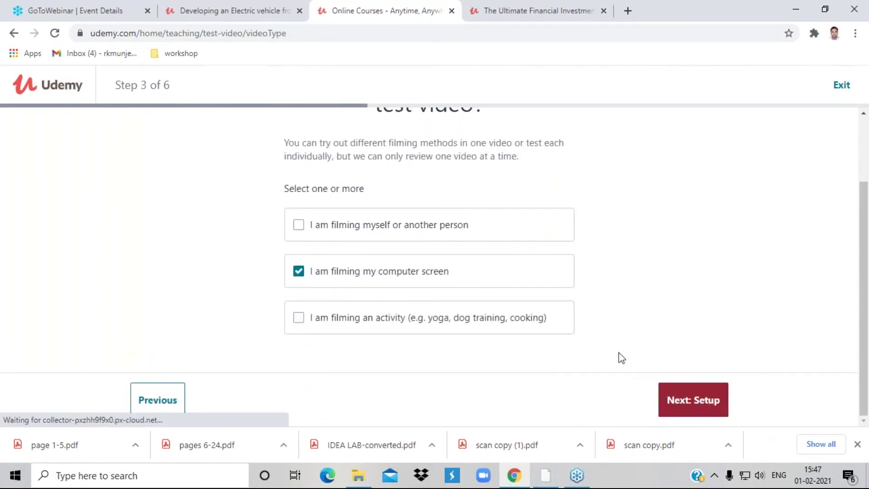
pyautogui.click(720, 399)
pyautogui.scroll(-10, 589, 339)
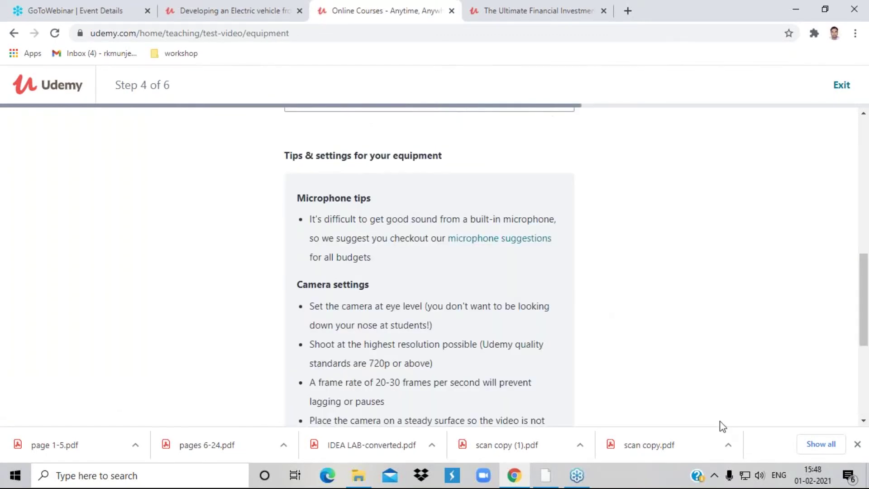
pyautogui.click(726, 403)
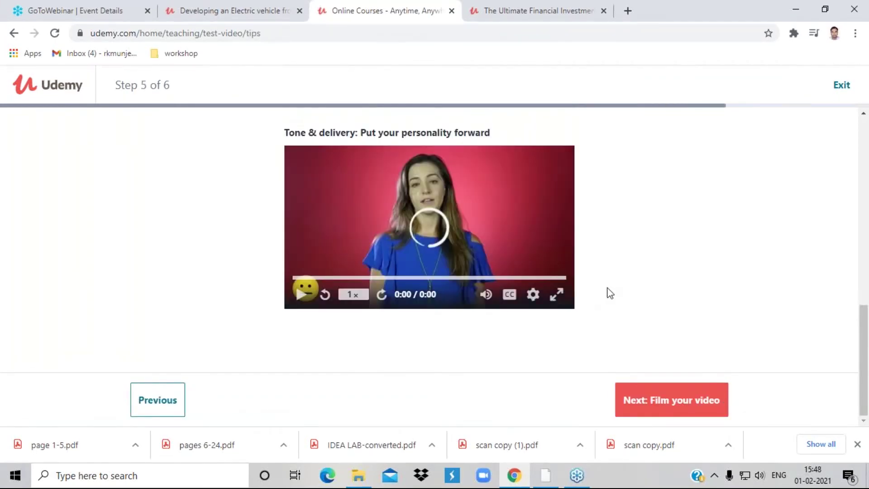
pyautogui.click(679, 405)
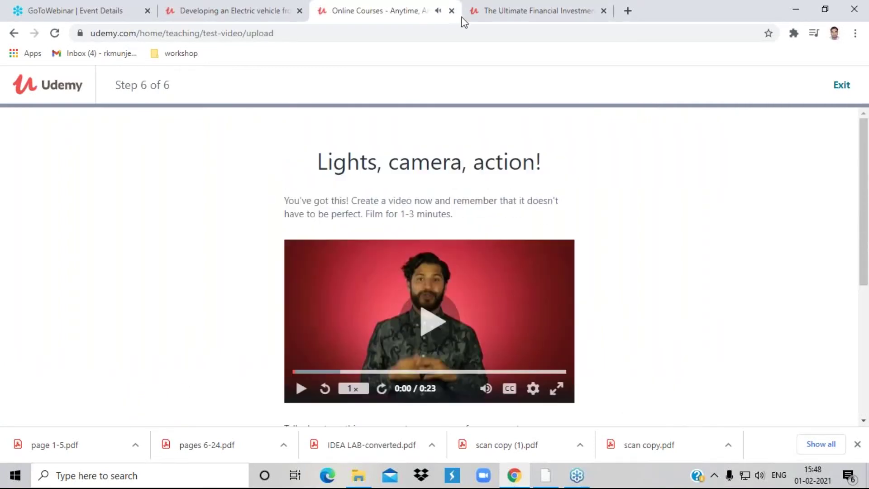
# Close the financial analyst course page and the test video wizard, returning to the draft electric vehicle course
pyautogui.click(550, 14)
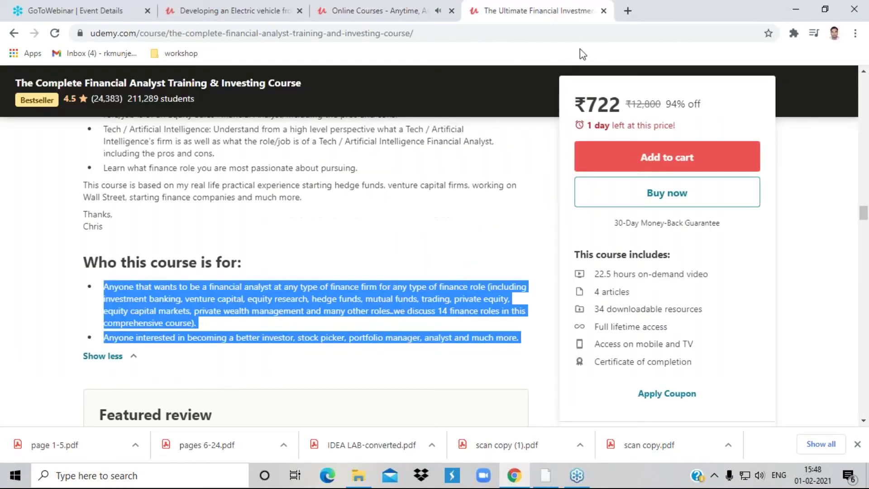
pyautogui.click(603, 10)
pyautogui.click(452, 10)
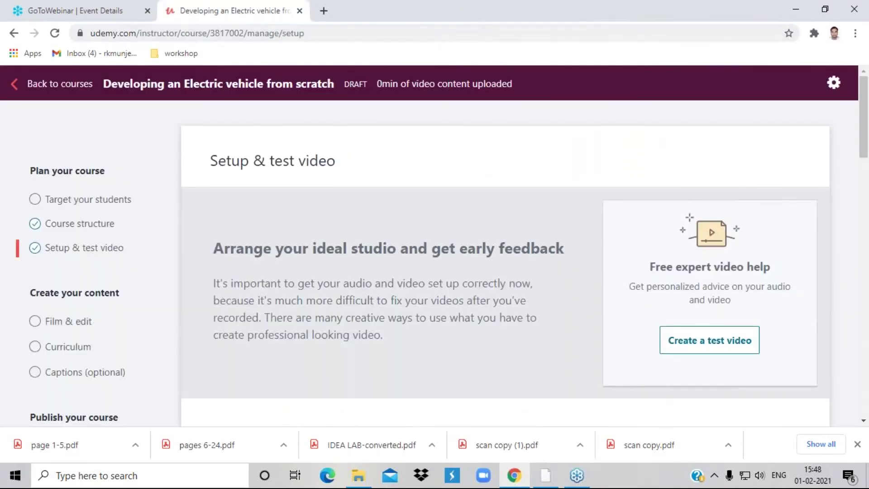
# Open the draft's Film & edit page and look through its tips and community help option
pyautogui.click(75, 329)
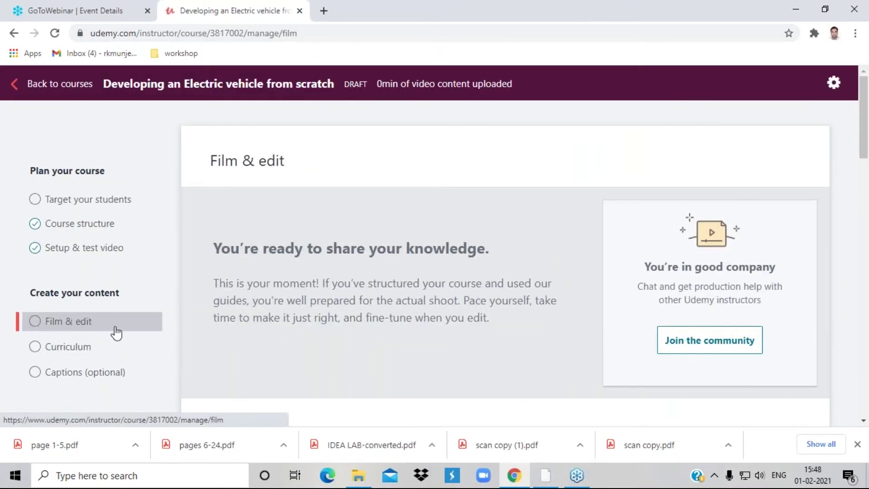
pyautogui.scroll(-8, 466, 322)
pyautogui.scroll(5, 706, 252)
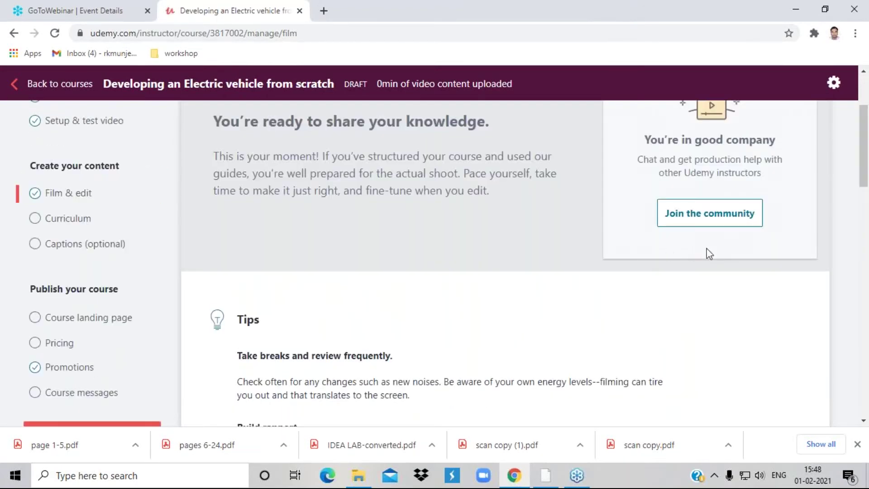
pyautogui.scroll(3, 667, 290)
# Open the Curriculum page and add a lecture titled "Lecture 2" below the Introduction lecture in Section 1
pyautogui.click(29, 354)
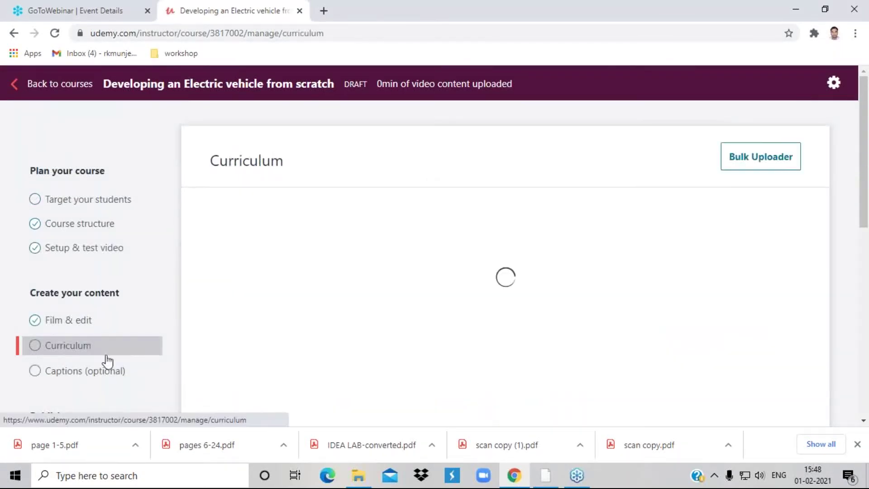
pyautogui.scroll(-5, 537, 361)
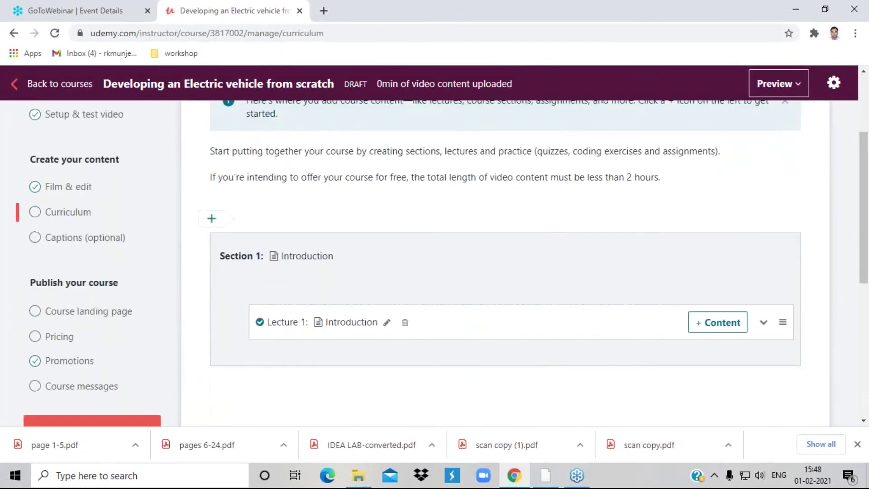
pyautogui.scroll(4, 530, 361)
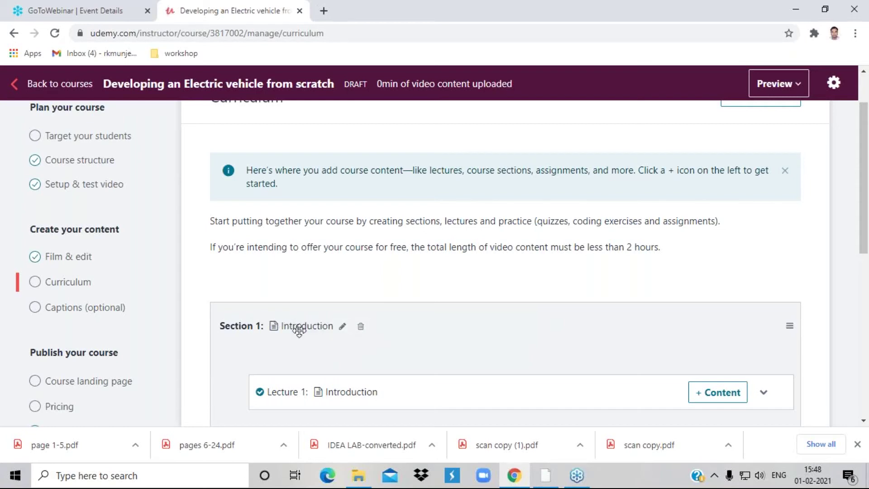
pyautogui.scroll(-3, 357, 360)
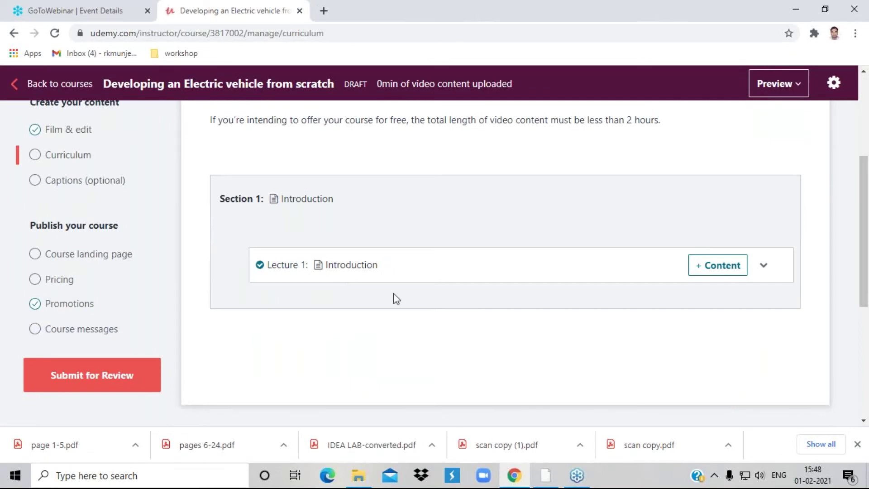
pyautogui.click(216, 291)
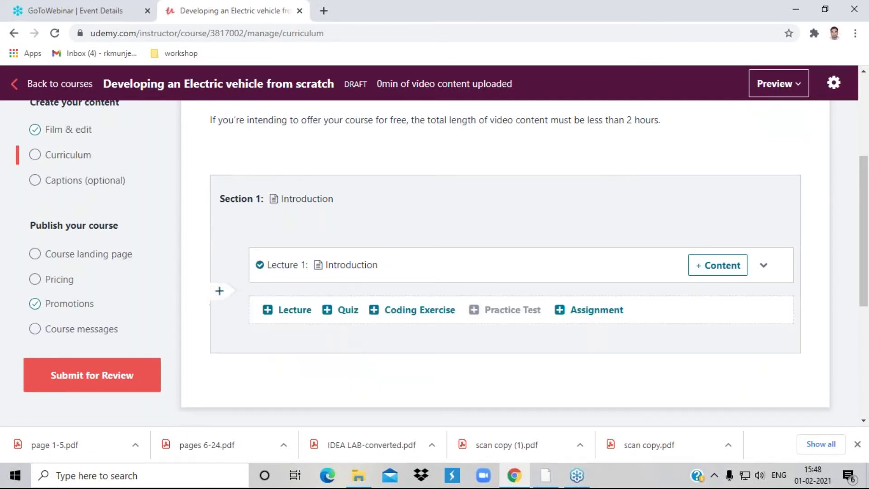
pyautogui.click(295, 311)
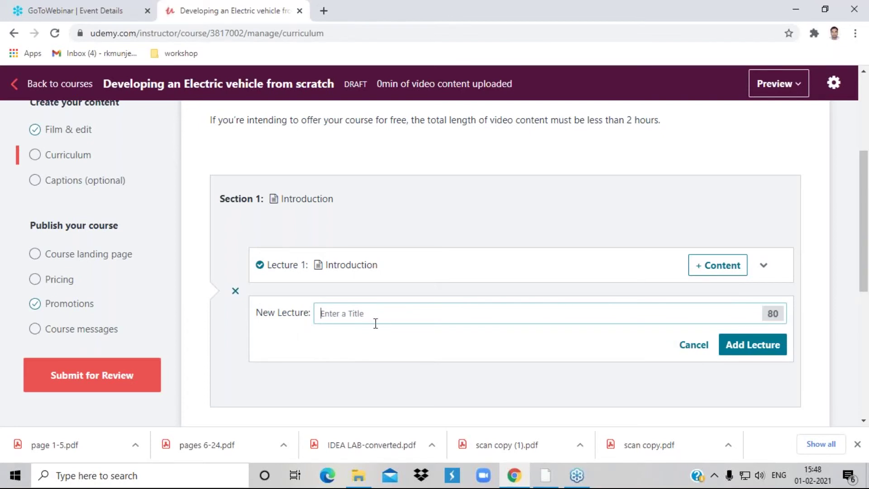
pyautogui.write('Lecture 2')
pyautogui.click(753, 350)
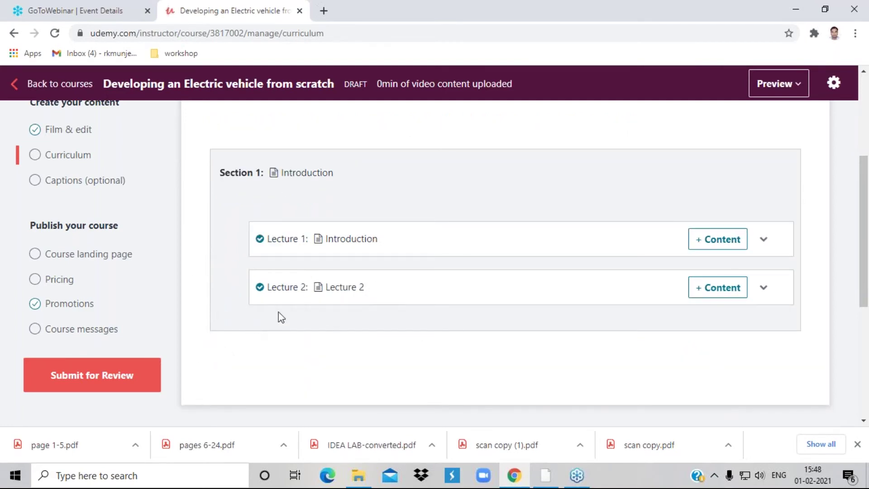
# Expand Lecture 2, check the upload options and file requirements for video content, and close the video form
pyautogui.click(764, 292)
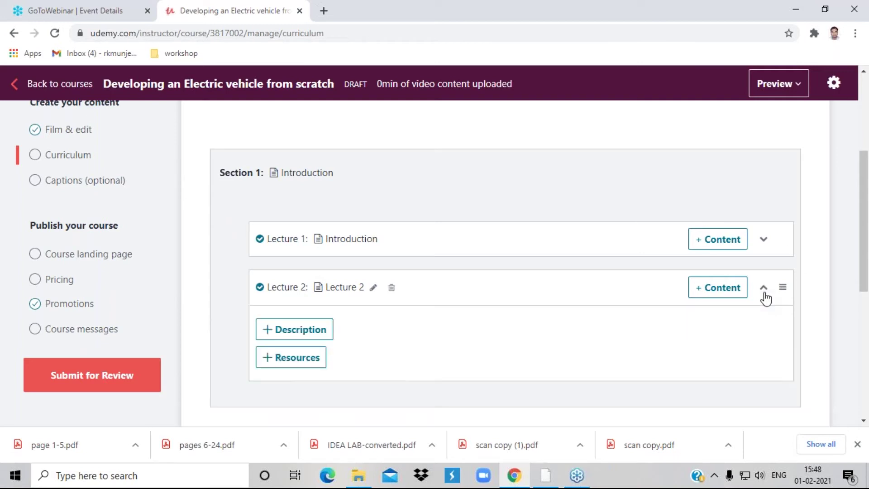
pyautogui.click(718, 290)
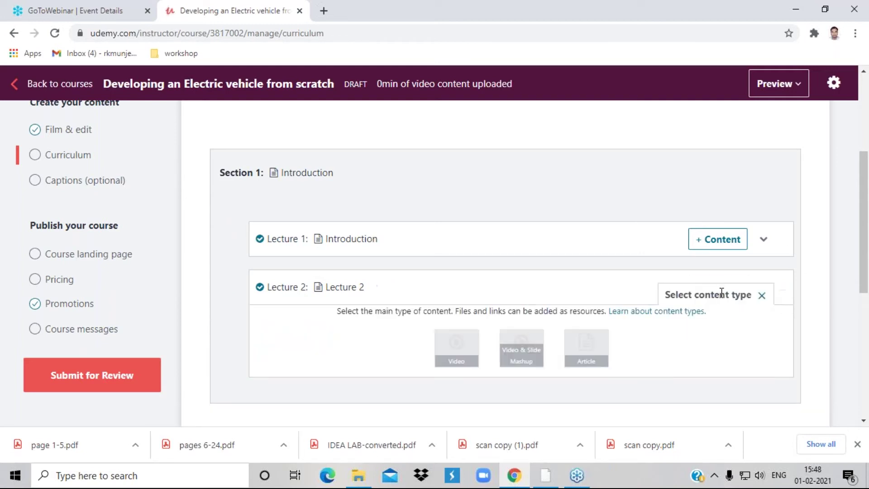
pyautogui.click(460, 359)
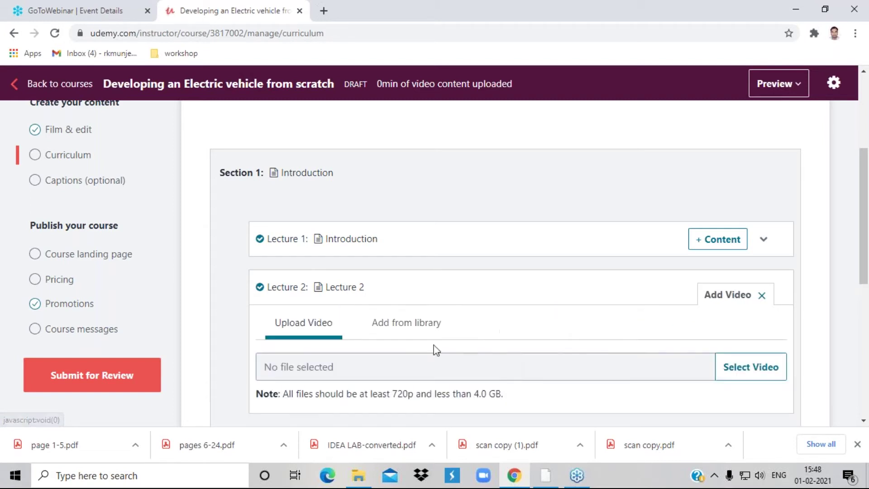
pyautogui.scroll(-3, 449, 367)
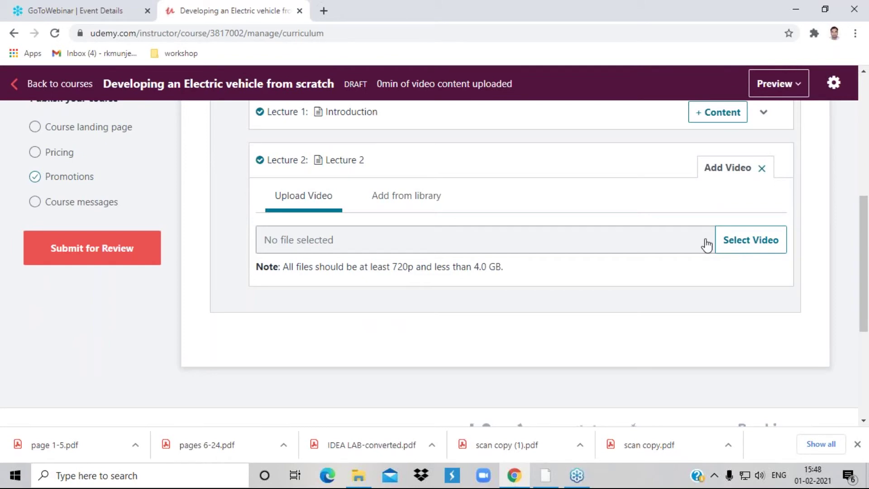
pyautogui.click(762, 168)
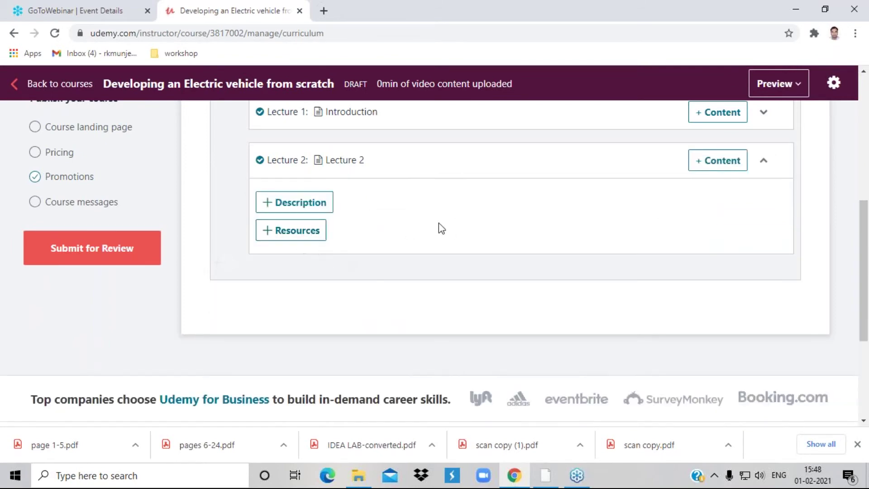
# Add another lecture titled "Lecture 3" after Lecture 2 in Section 1
pyautogui.scroll(1, 311, 202)
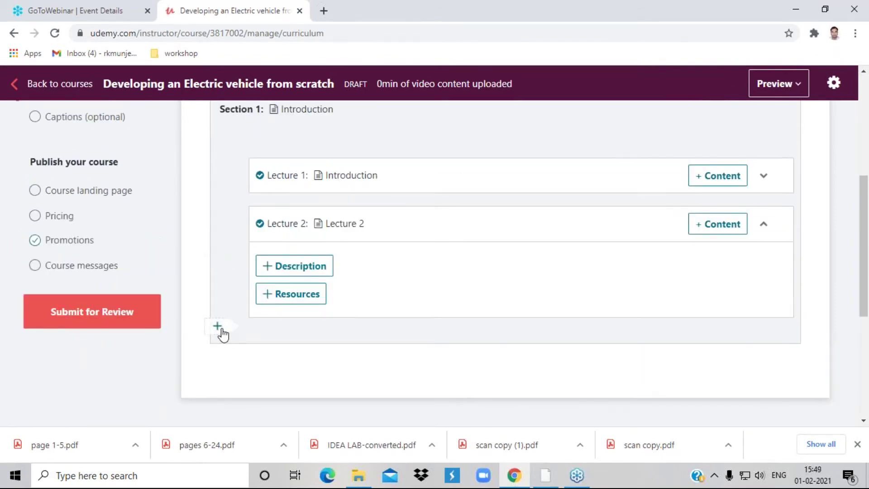
pyautogui.click(218, 325)
pyautogui.click(300, 350)
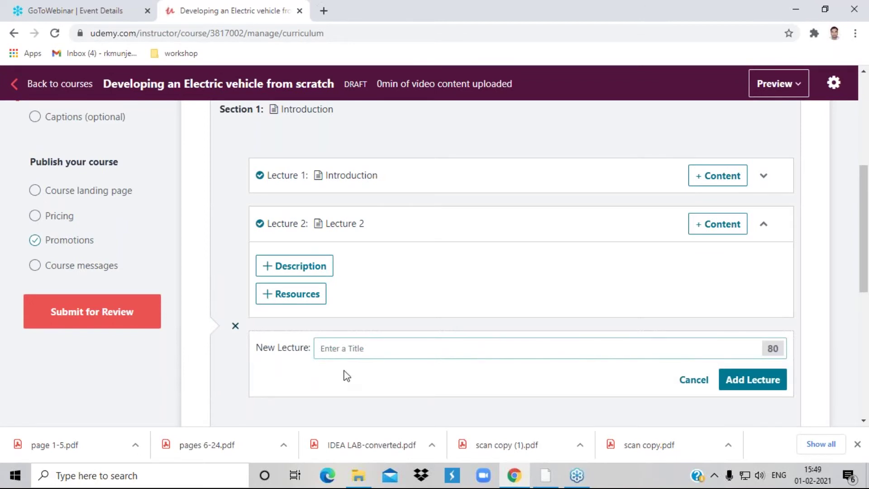
pyautogui.write('Lecture ')
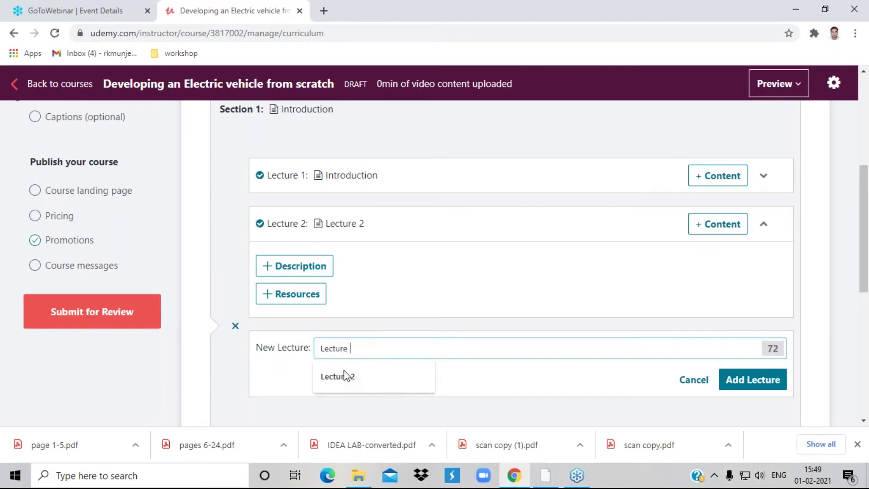
pyautogui.write('3')
pyautogui.click(779, 380)
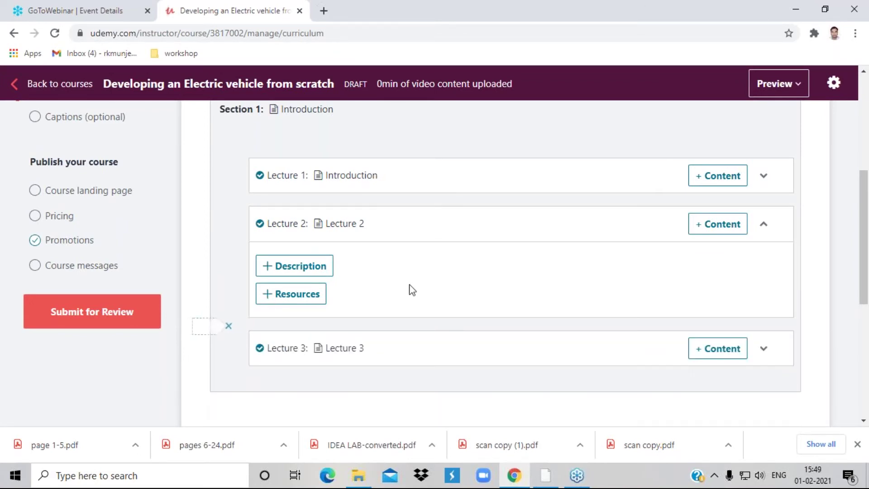
# Open Lecture 2's title for editing, save it as is, and display the lecture's content type choices
pyautogui.scroll(2, 421, 304)
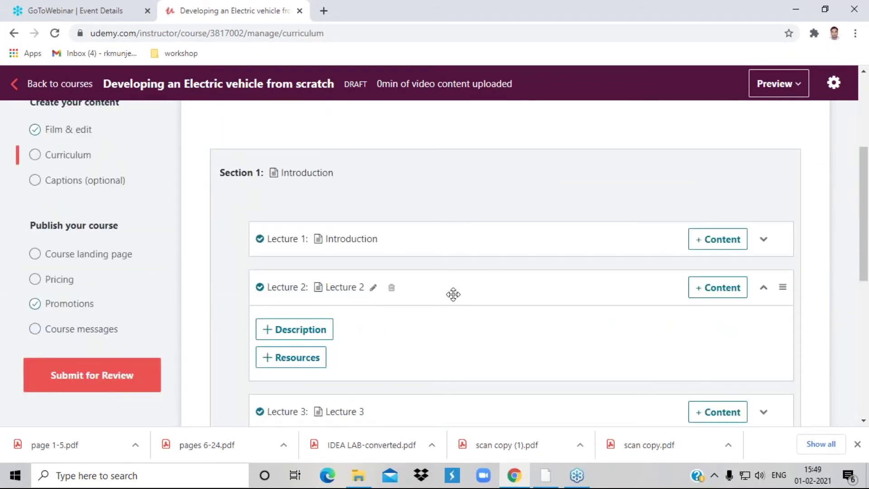
pyautogui.scroll(-2, 450, 293)
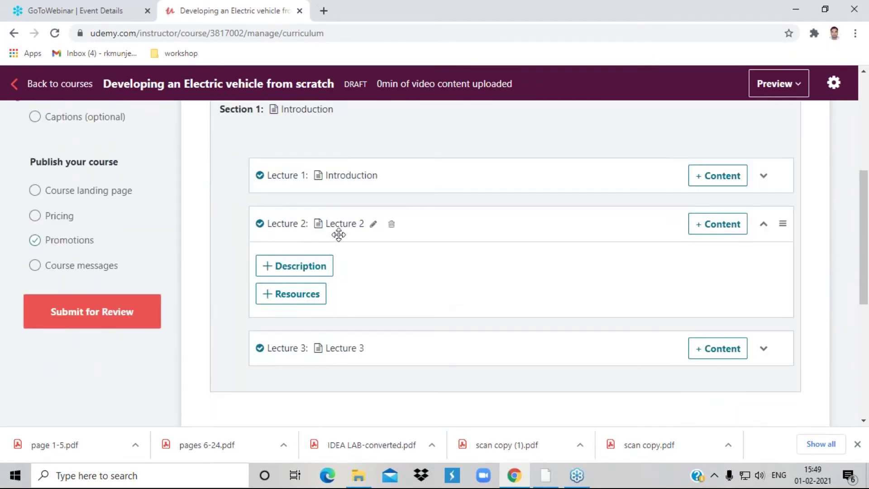
pyautogui.click(374, 223)
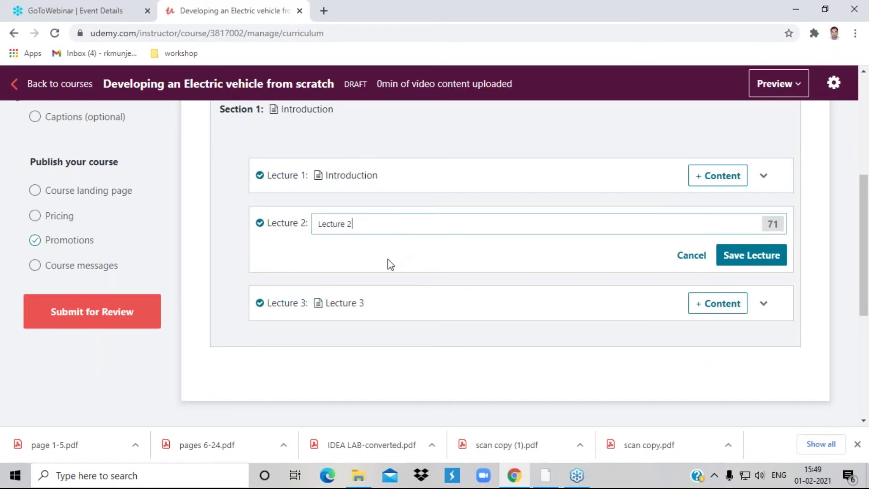
pyautogui.click(761, 259)
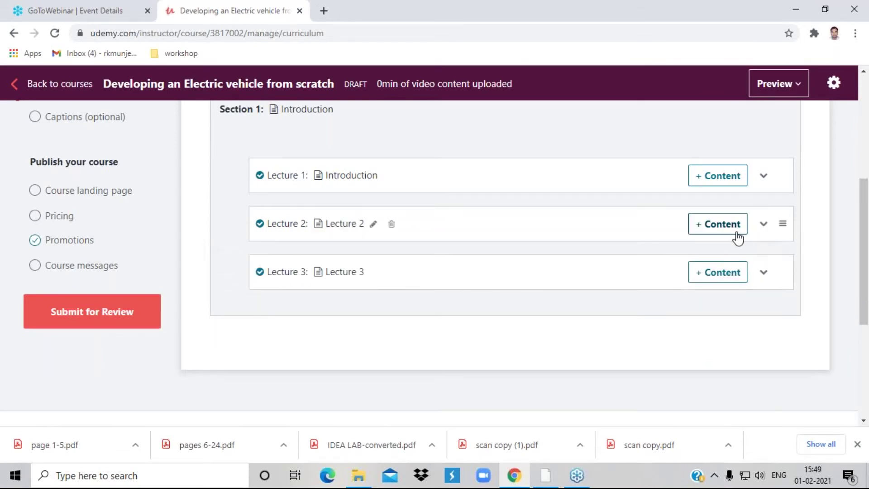
pyautogui.click(713, 226)
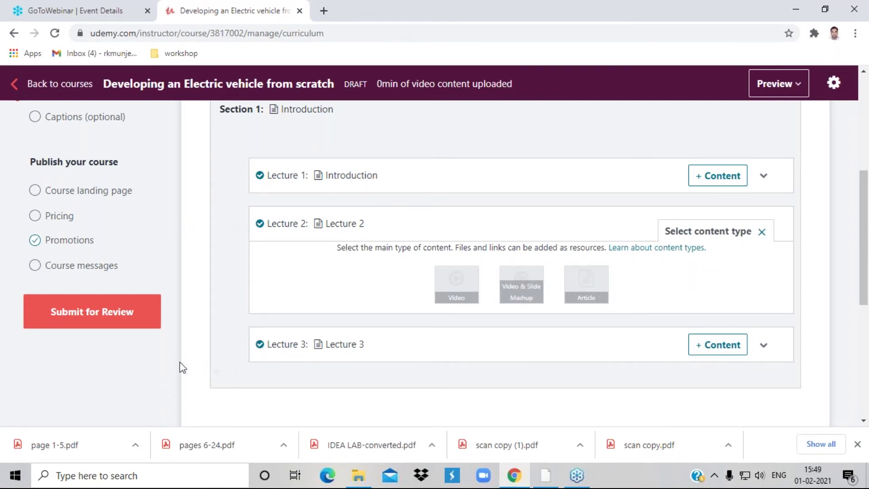
# Add a new section titled "Section 2" with the learning objective "Main content" below Section 1 of the curriculum
pyautogui.scroll(2, 233, 117)
pyautogui.scroll(-5, 227, 235)
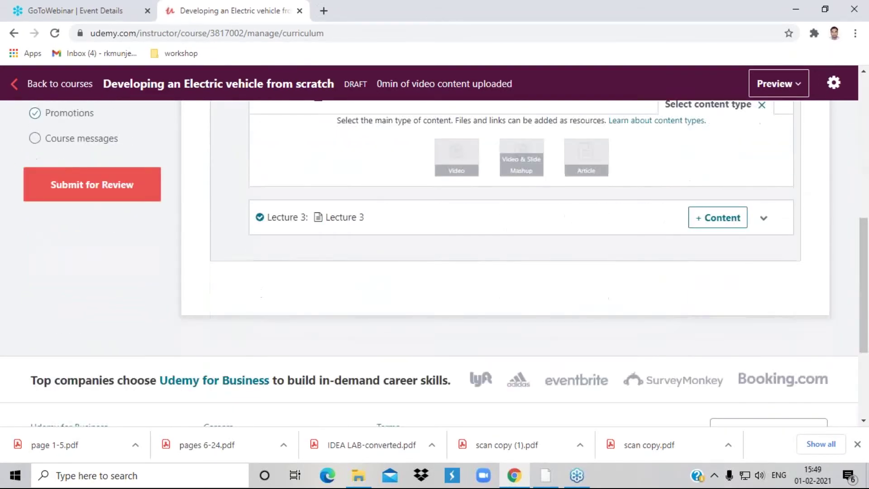
pyautogui.click(211, 286)
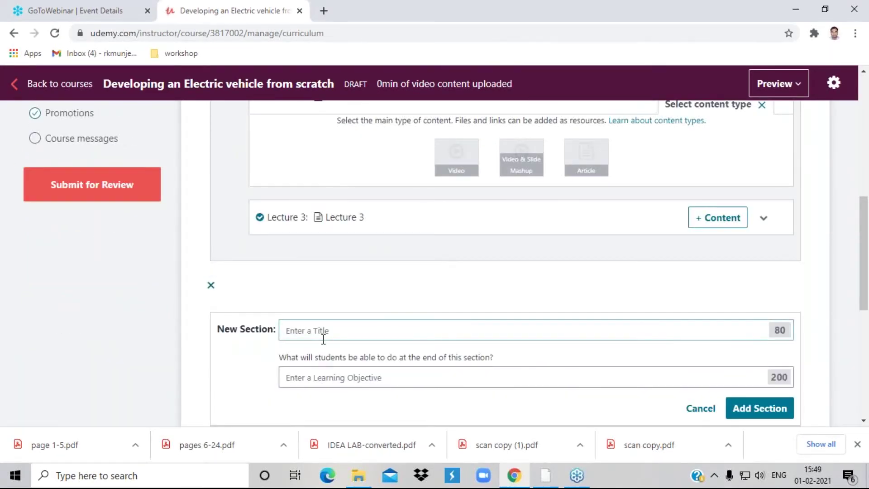
pyautogui.write('Section 2')
pyautogui.scroll(4, 387, 367)
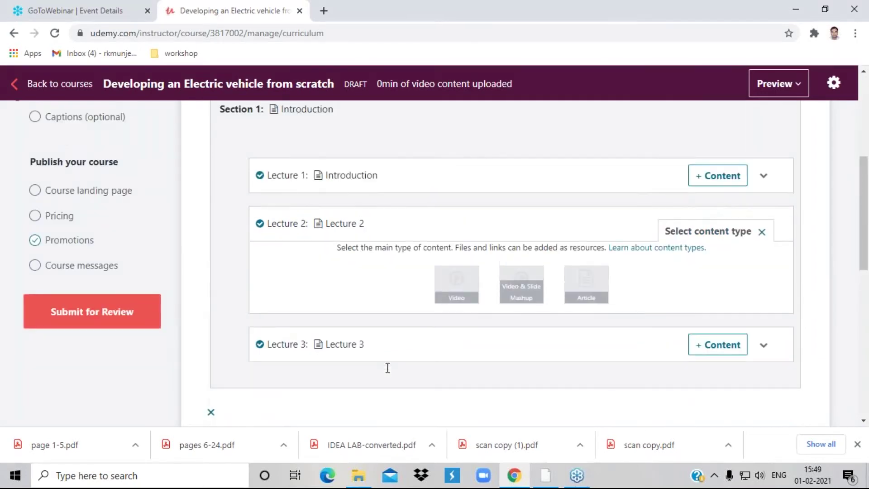
pyautogui.scroll(-3, 440, 371)
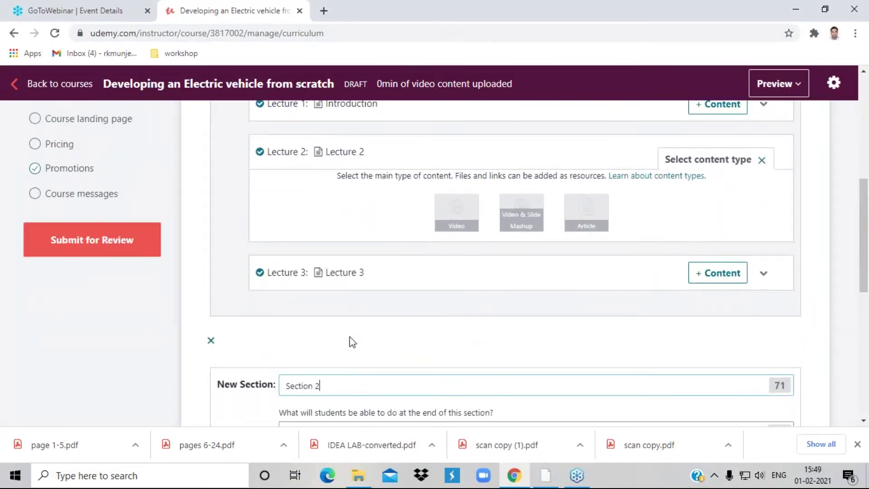
pyautogui.scroll(-4, 349, 341)
pyautogui.click(335, 255)
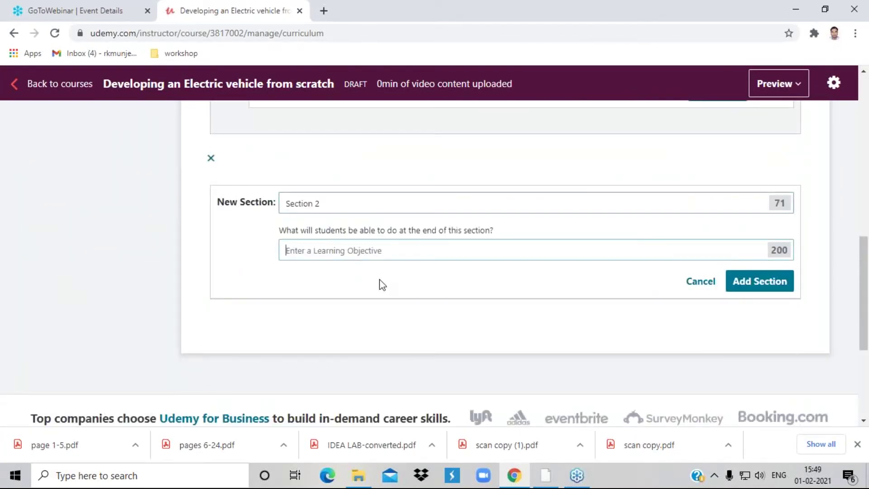
pyautogui.write('Main cont')
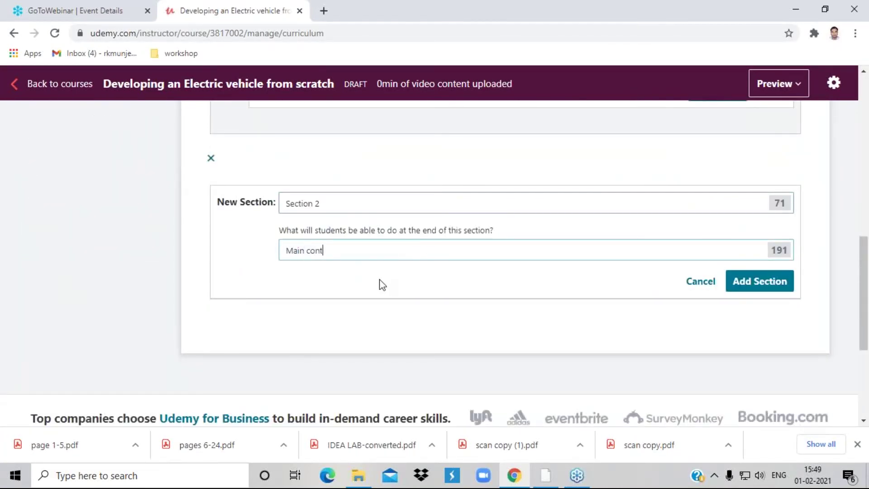
pyautogui.write('ent')
pyautogui.click(759, 281)
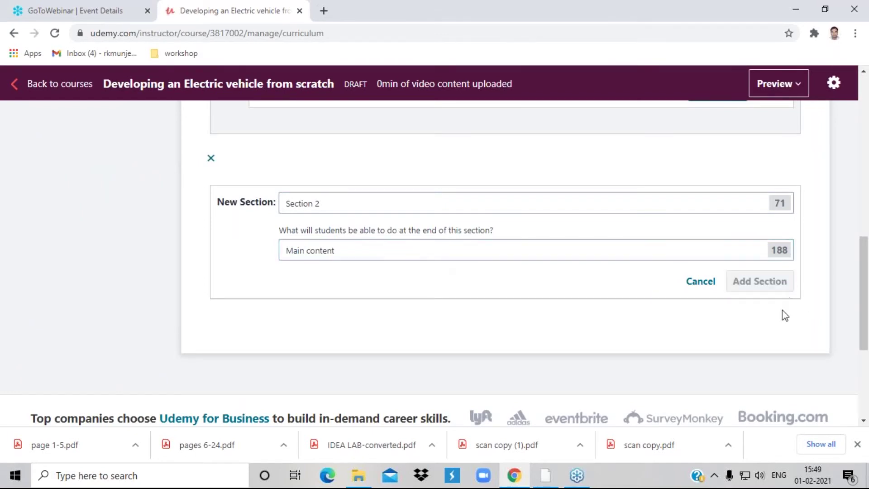
# Add a lecture titled "Lecture 4" to Section 2
pyautogui.scroll(1, 318, 248)
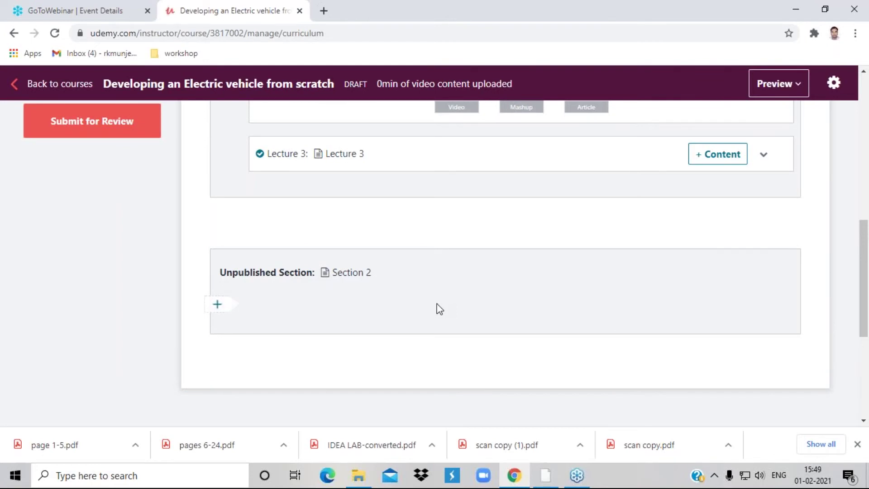
pyautogui.click(218, 305)
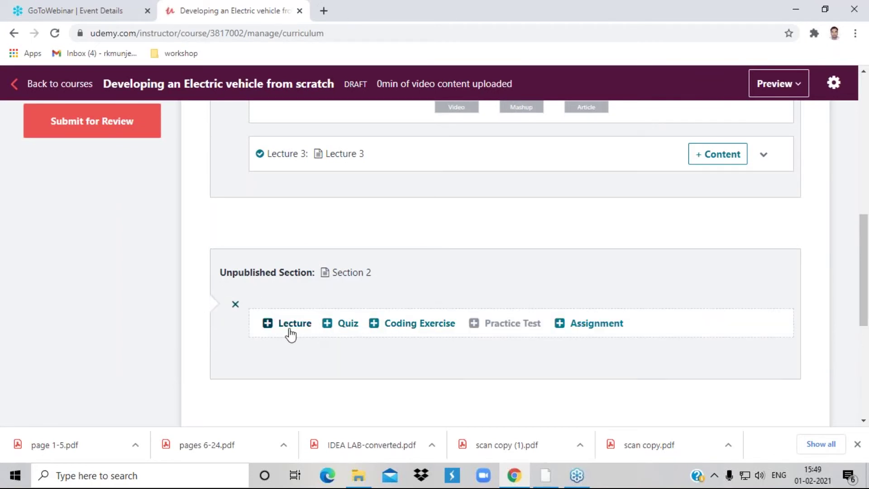
pyautogui.click(291, 323)
pyautogui.write('Le')
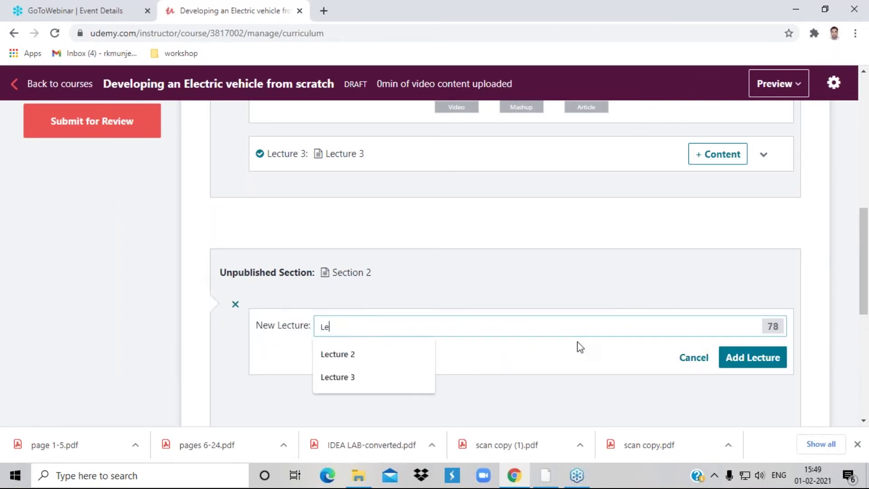
pyautogui.write('cture ')
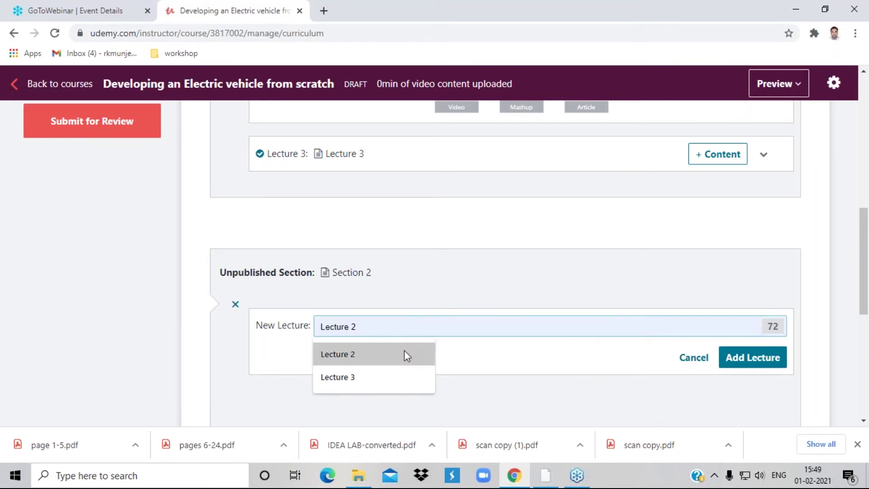
pyautogui.write('4')
pyautogui.click(765, 359)
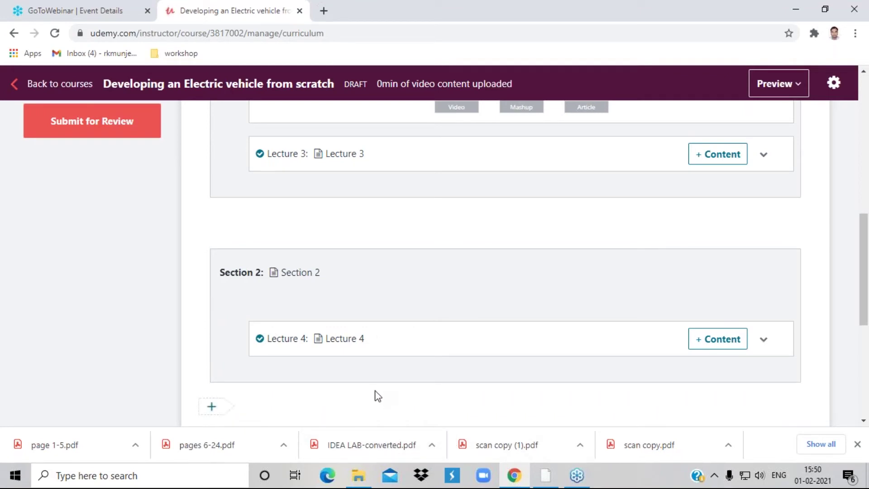
# Review the curriculum outline, comparing the lectures placed in Section 1 and Section 2
pyautogui.scroll(-2, 376, 385)
pyautogui.scroll(-2, 376, 382)
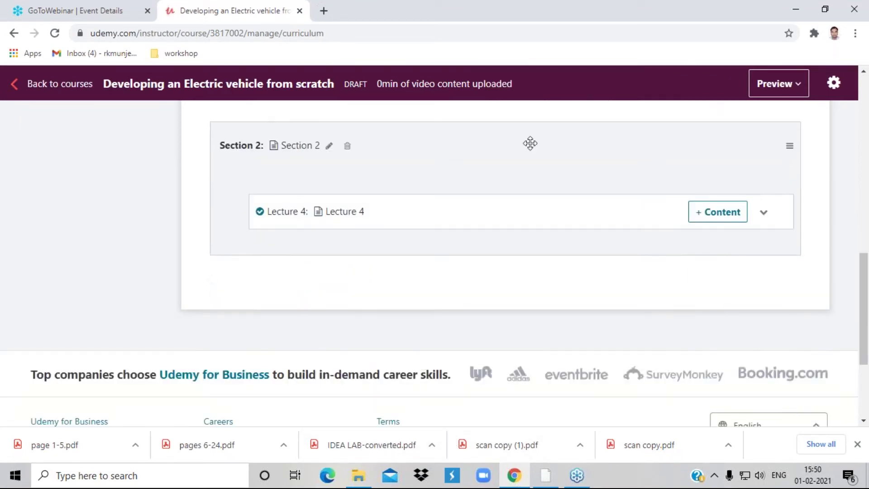
pyautogui.scroll(8, 417, 277)
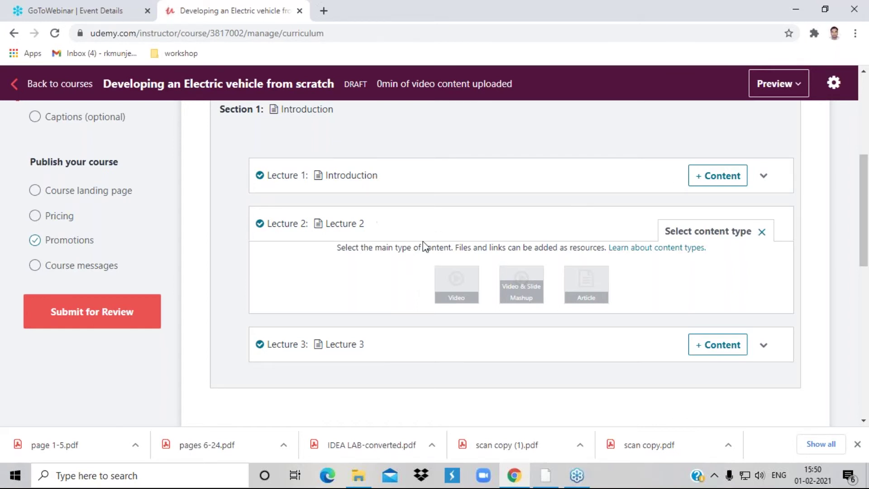
pyautogui.scroll(-4, 339, 259)
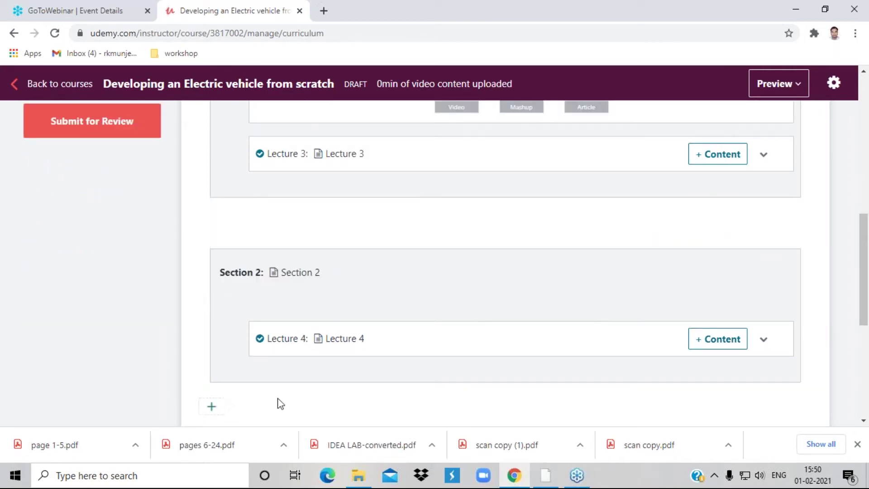
pyautogui.scroll(4, 377, 369)
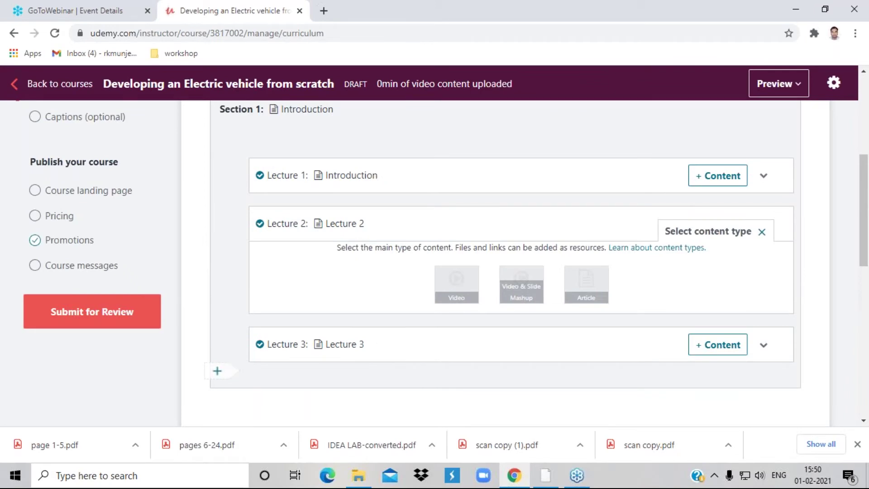
pyautogui.scroll(-5, 377, 370)
pyautogui.scroll(3, 372, 372)
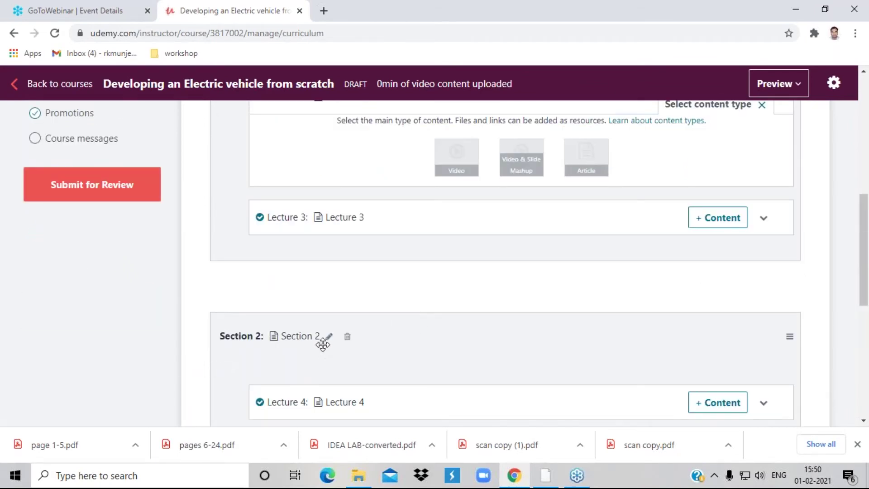
pyautogui.scroll(3, 196, 330)
pyautogui.scroll(4, 390, 351)
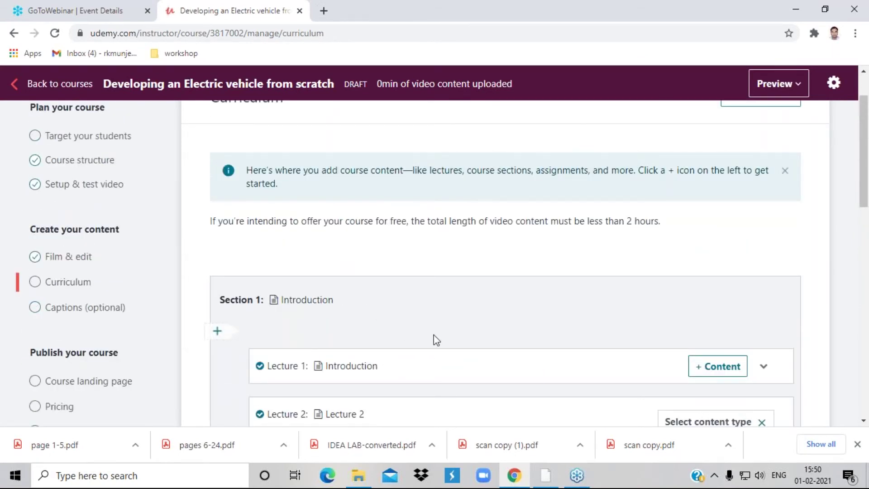
# Check the Captions page, and open the Course landing page to look over its basic information fields
pyautogui.click(93, 312)
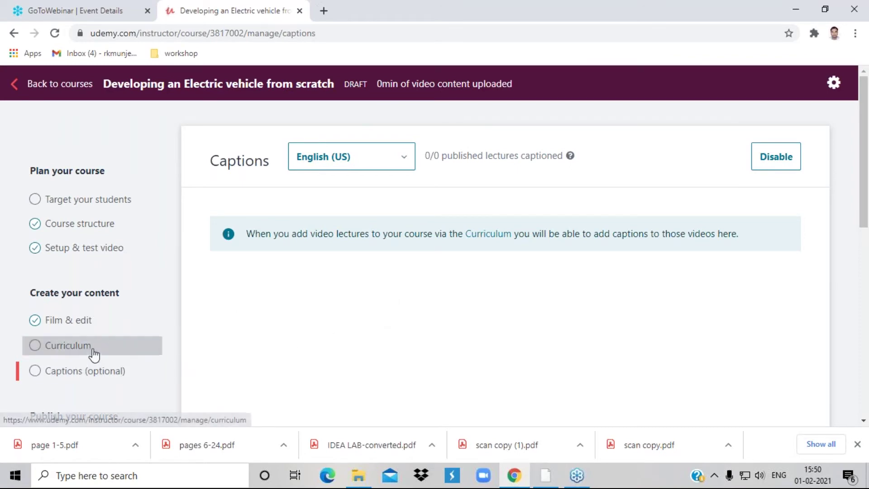
pyautogui.scroll(-3, 91, 355)
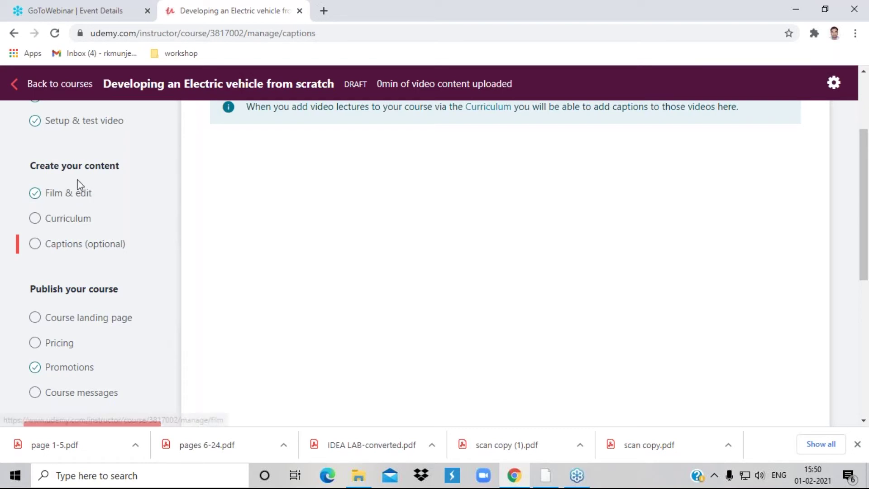
pyautogui.click(99, 318)
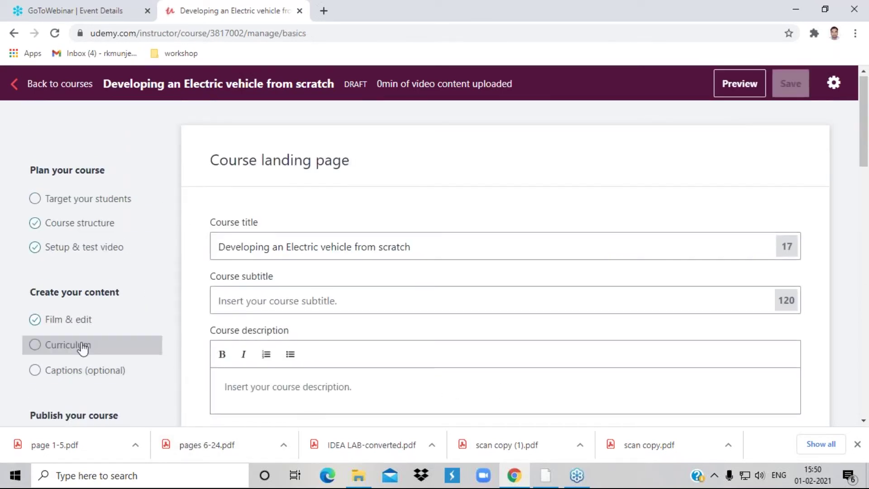
pyautogui.scroll(-3, 81, 349)
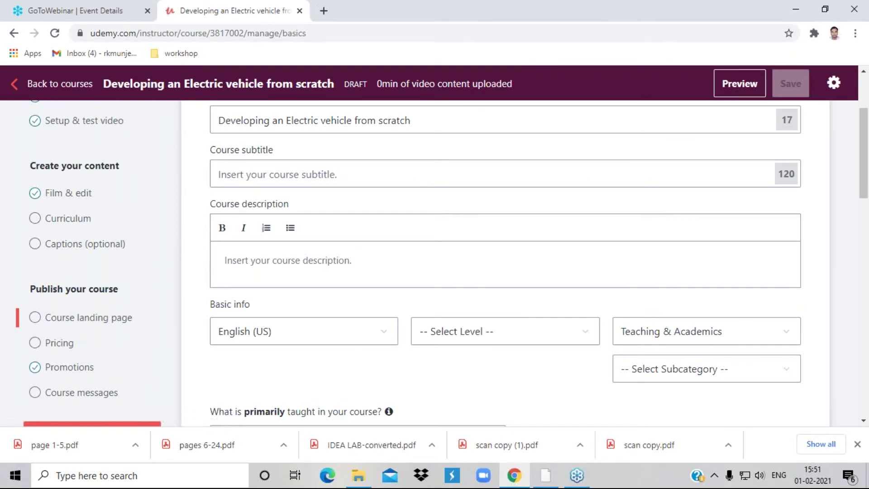
pyautogui.scroll(3, 310, 380)
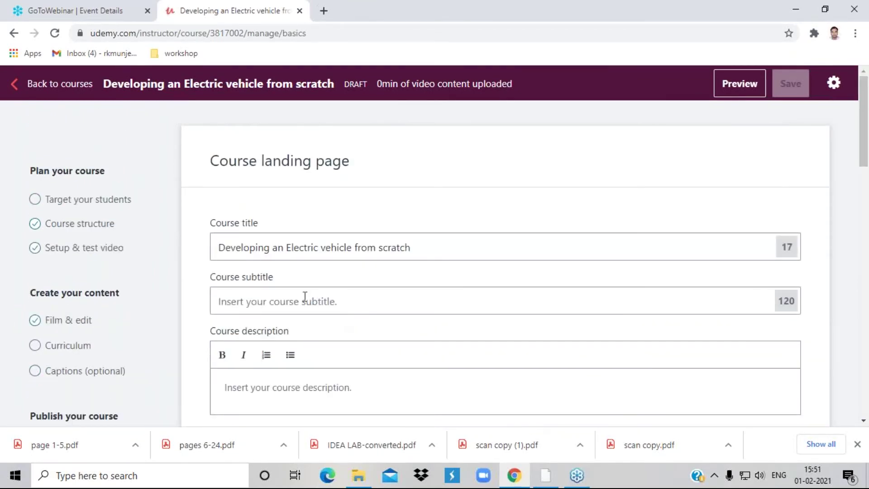
# Highlight the course title on the landing page and place the cursor in the empty course subtitle field
pyautogui.click(258, 242)
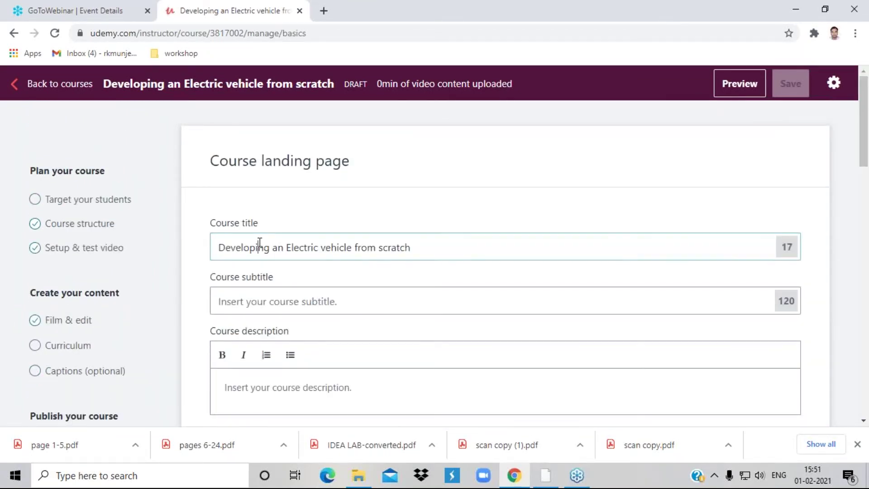
pyautogui.moveTo(218, 247); pyautogui.dragTo(417, 252)
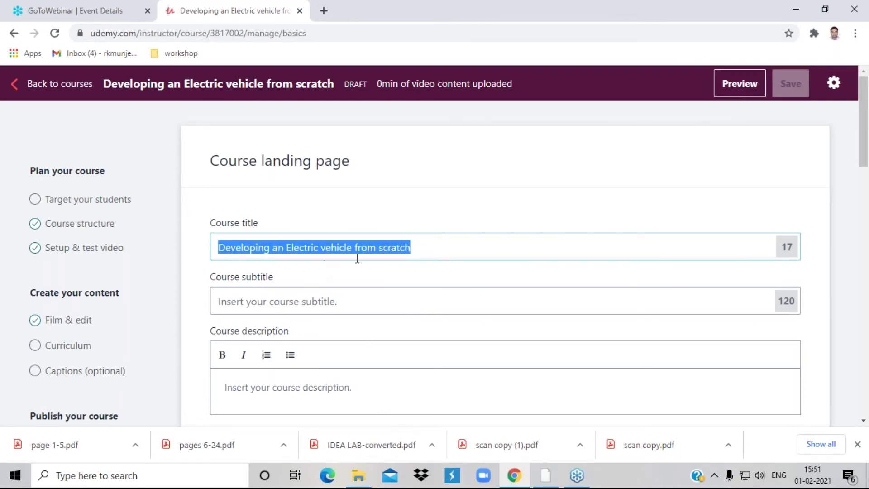
pyautogui.click(217, 303)
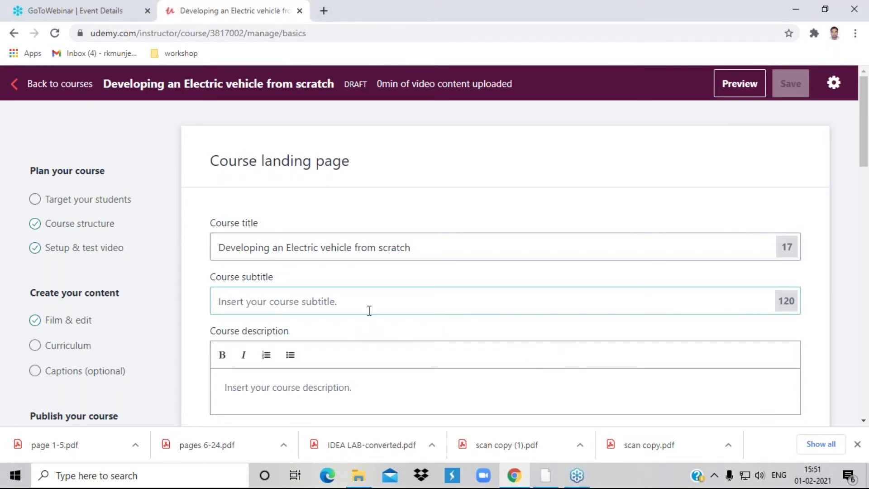
# Open the Udemy home page in a new browser tab
pyautogui.click(330, 13)
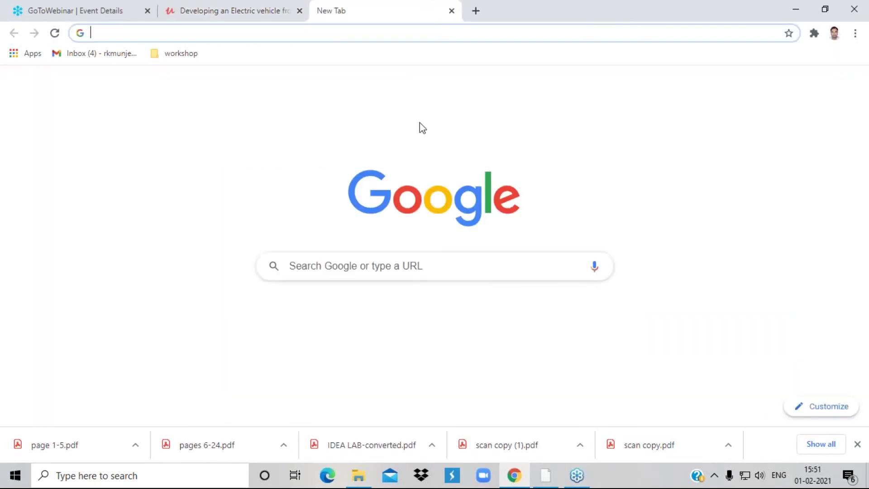
pyautogui.write('ude')
pyautogui.press('Return')
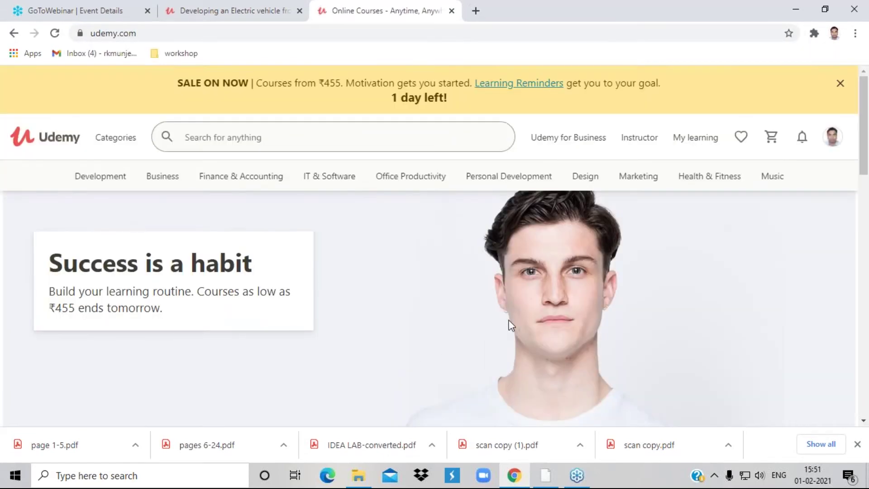
# Browse the recommended courses and open "Spanish for Beginners. The Complete Method. Level 1" from the top Language courses
pyautogui.scroll(-7, 722, 341)
pyautogui.scroll(-6, 661, 341)
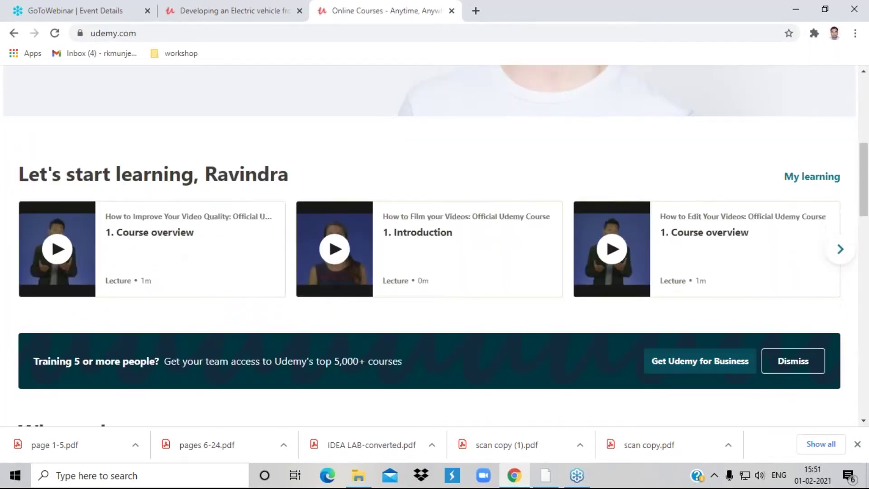
pyautogui.moveTo(99, 290)
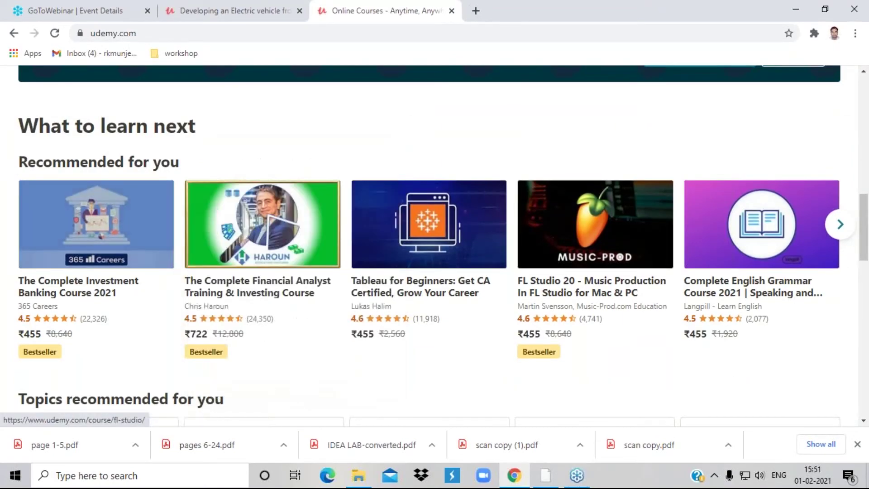
pyautogui.scroll(-6, 802, 391)
pyautogui.scroll(-5, 803, 391)
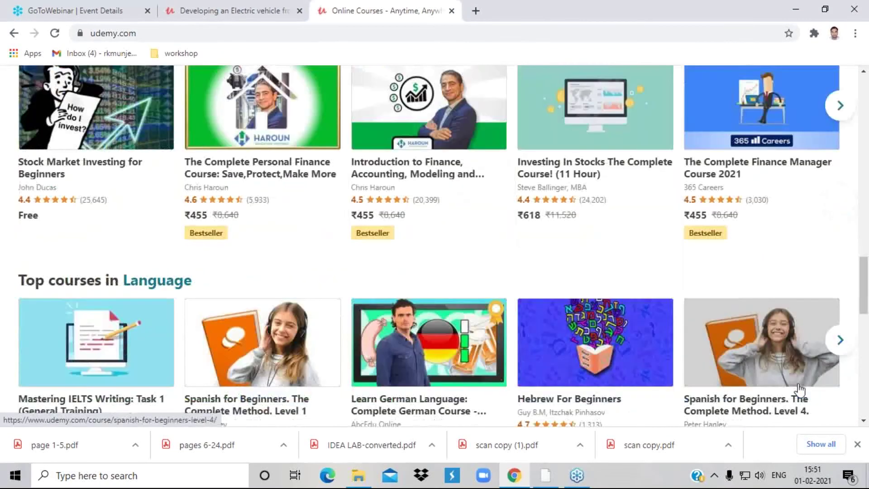
pyautogui.scroll(-3, 809, 382)
pyautogui.click(297, 294)
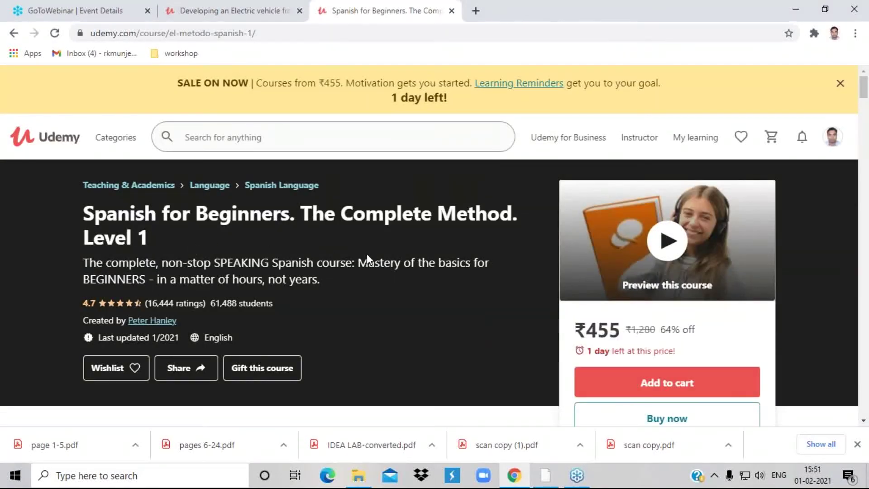
# Highlight the Spanish course's subtitle as an example and compare it with the draft course's subtitle field
pyautogui.scroll(-3, 366, 254)
pyautogui.scroll(3, 402, 281)
pyautogui.moveTo(83, 268); pyautogui.dragTo(321, 281)
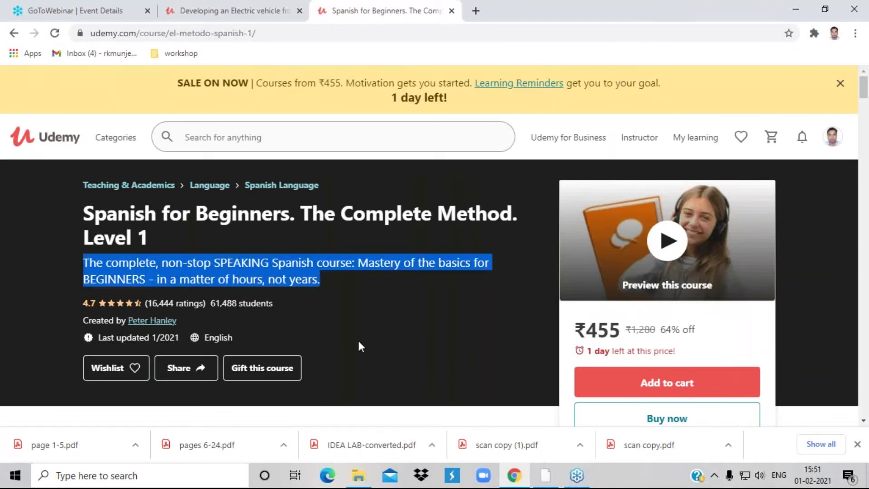
pyautogui.click(244, 10)
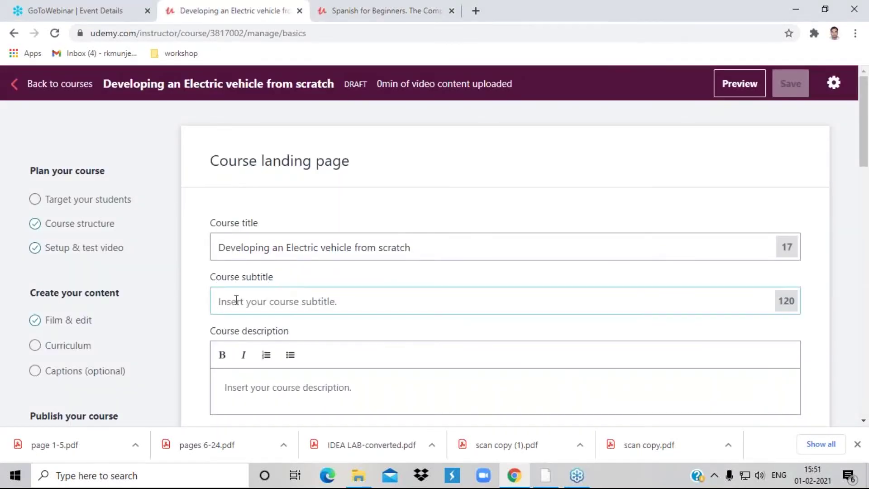
pyautogui.click(393, 11)
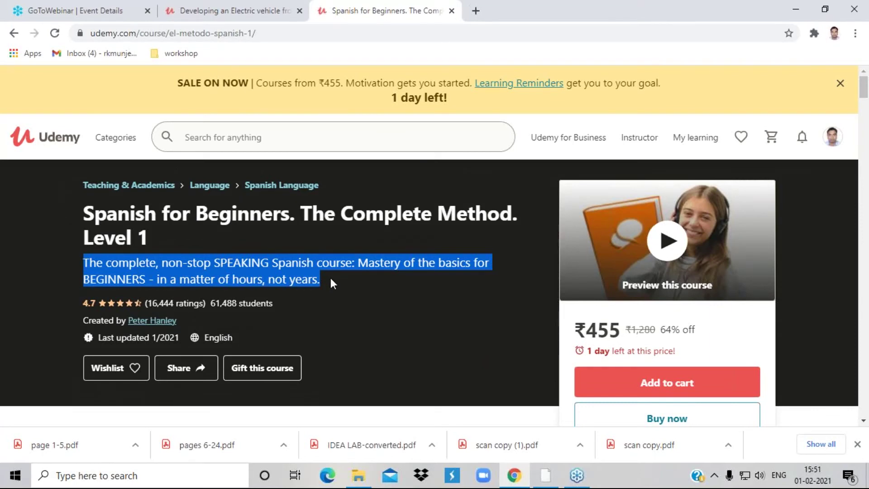
# Return to the draft course's landing page and place the cursor in the empty course description field
pyautogui.click(253, 7)
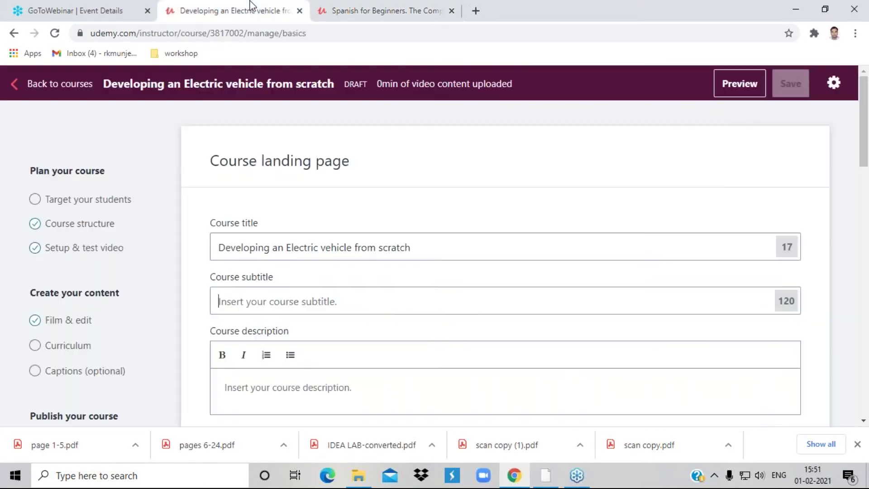
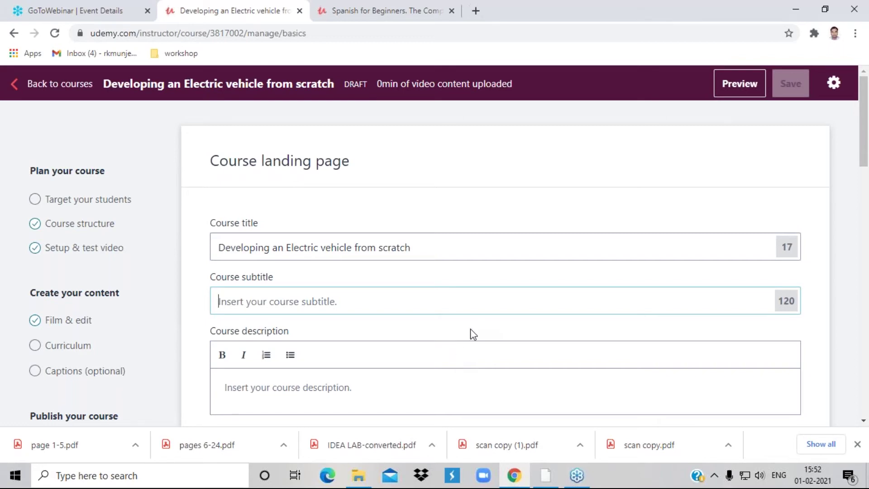
pyautogui.click(259, 386)
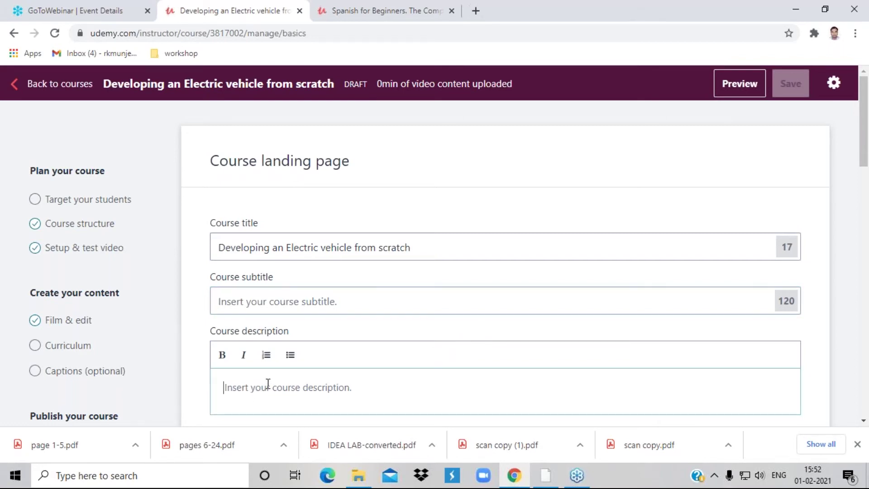
pyautogui.scroll(-3, 317, 326)
# Expand the full description of the Spanish for Beginners course and read through it as an example
pyautogui.click(398, 10)
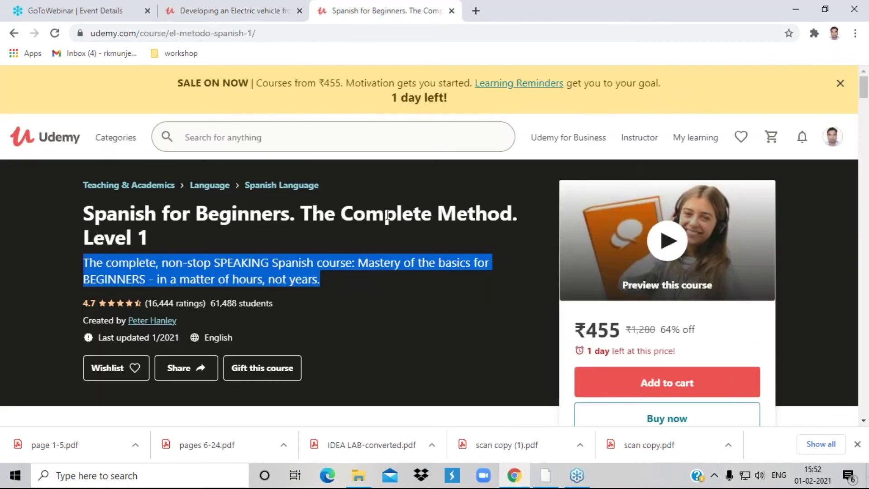
pyautogui.scroll(-5, 319, 267)
pyautogui.scroll(-5, 320, 267)
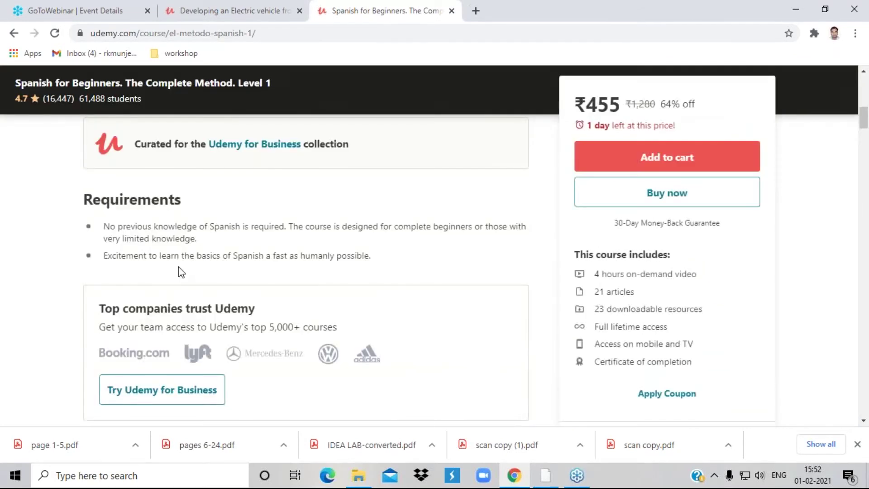
pyautogui.scroll(-4, 180, 256)
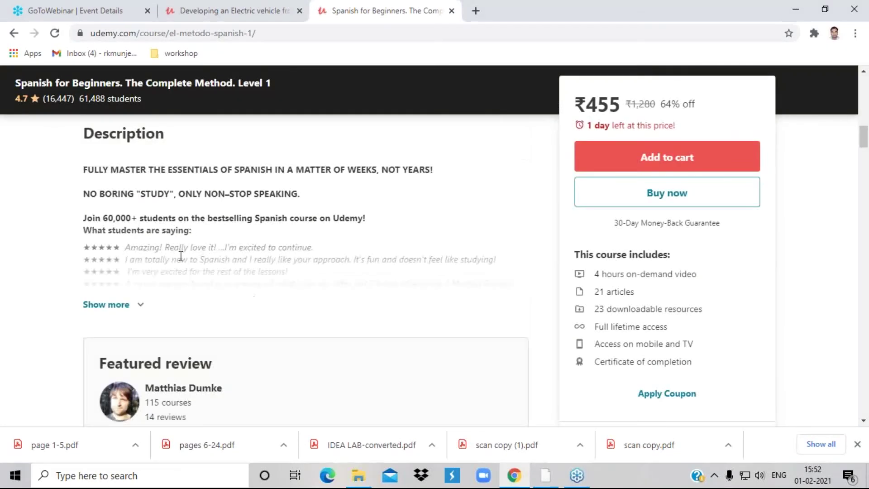
pyautogui.click(126, 306)
pyautogui.scroll(-3, 253, 246)
pyautogui.scroll(-10, 195, 218)
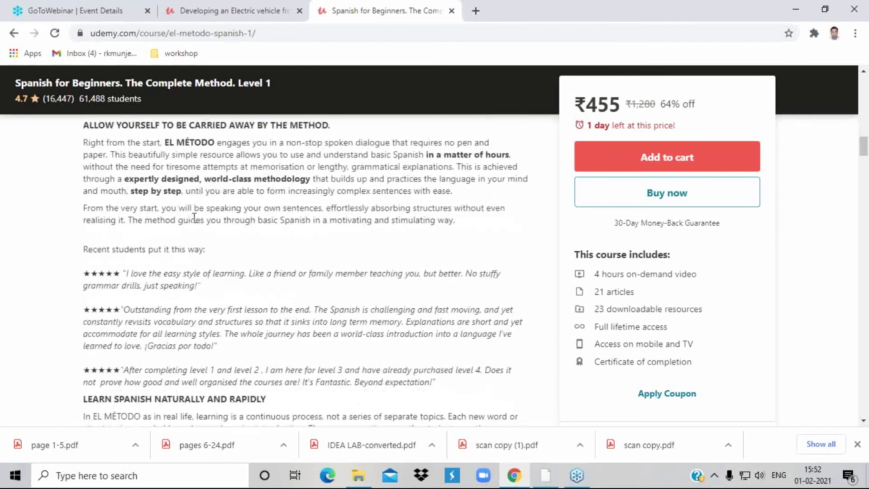
pyautogui.scroll(-5, 195, 218)
pyautogui.scroll(12, 194, 217)
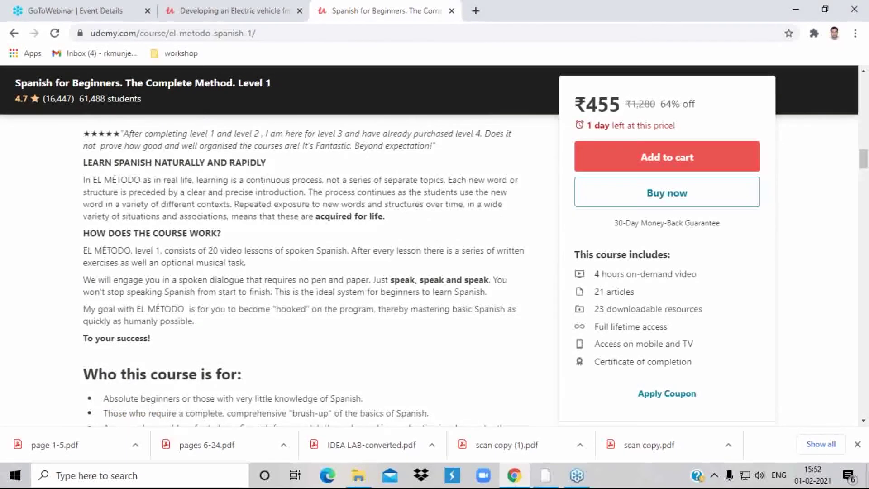
# Return to the draft course's basic info and set the course level to All Levels
pyautogui.click(231, 11)
pyautogui.click(326, 280)
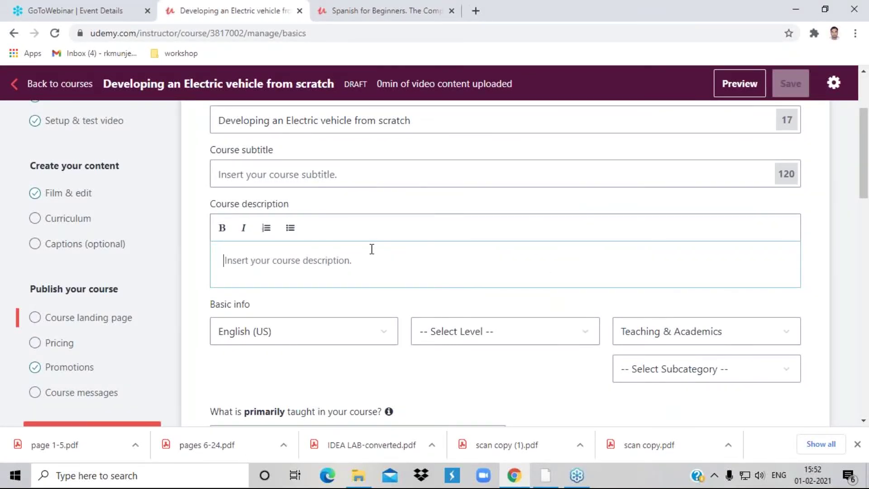
pyautogui.scroll(-2, 393, 290)
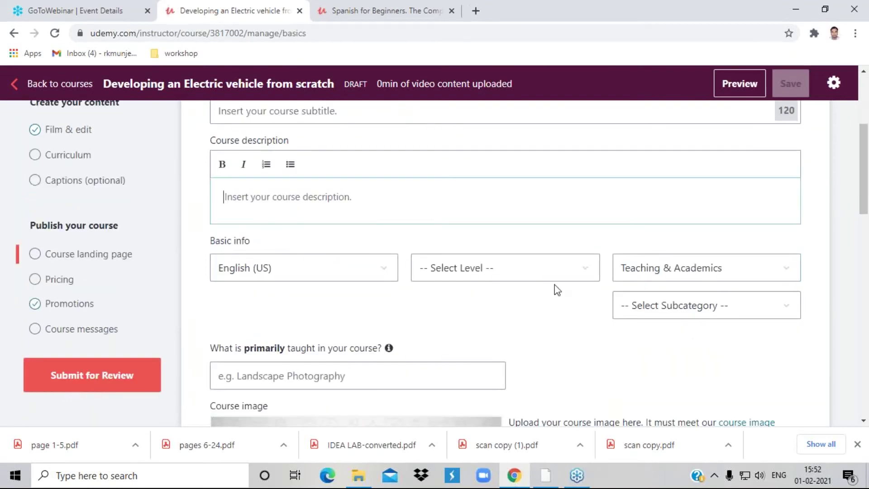
pyautogui.click(519, 279)
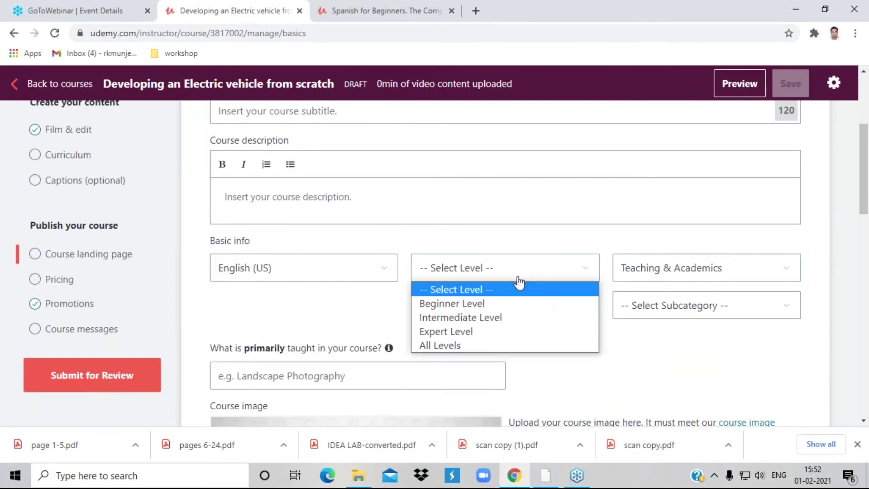
pyautogui.click(450, 350)
# Try the Beginner, Intermediate and Expert options for the draft course's level, ending on Beginner Level
pyautogui.click(466, 271)
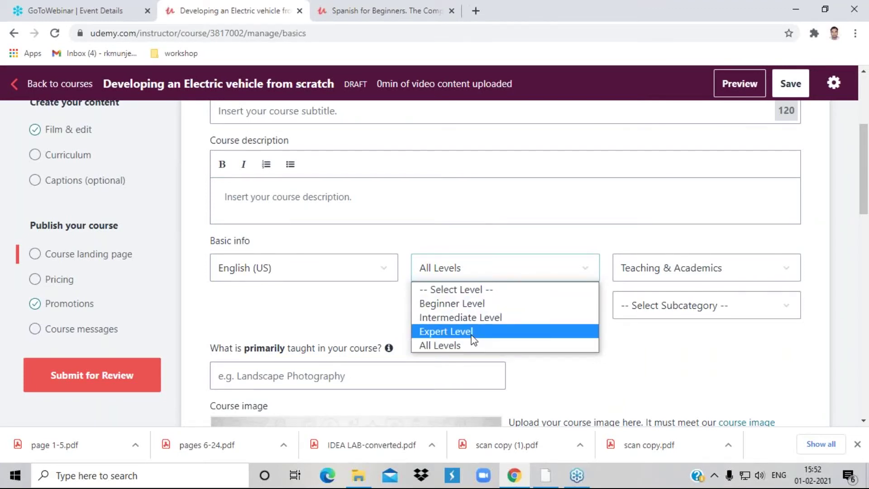
pyautogui.click(466, 303)
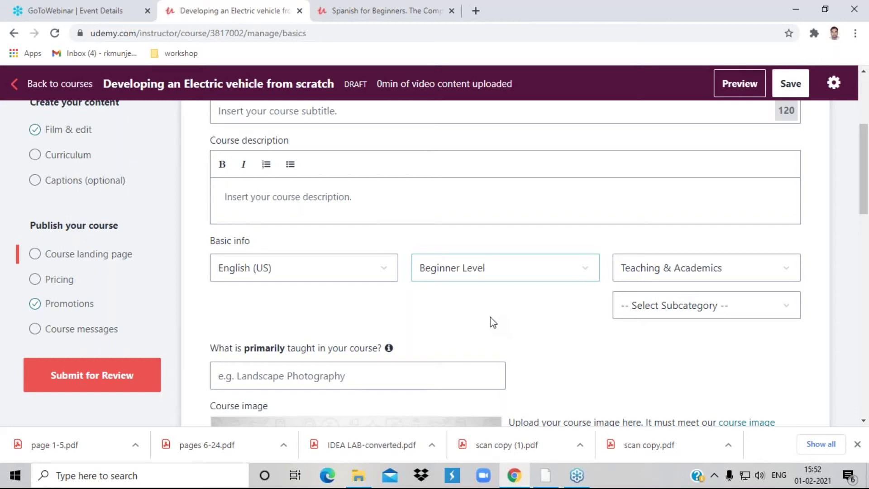
pyautogui.click(514, 277)
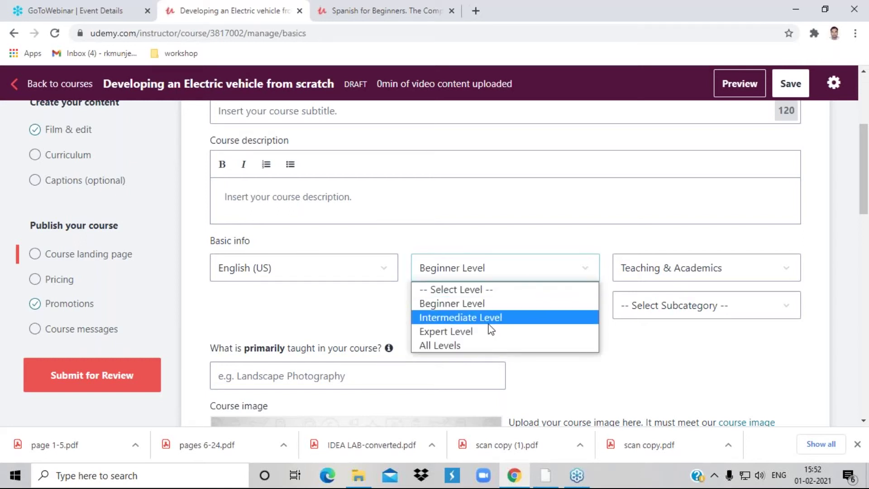
pyautogui.click(482, 321)
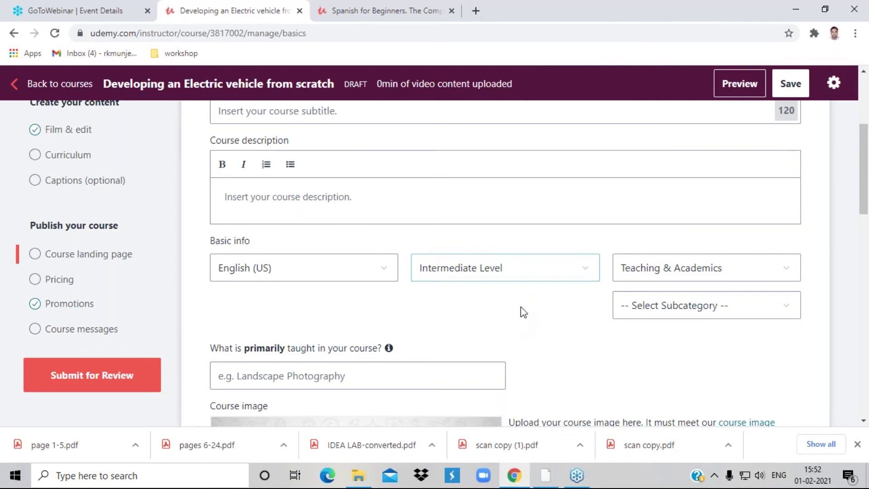
pyautogui.click(510, 276)
pyautogui.click(472, 332)
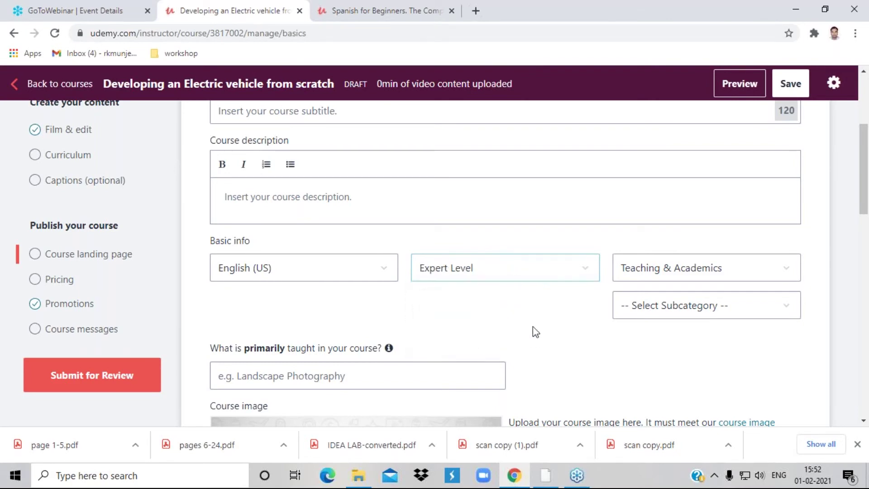
pyautogui.click(510, 277)
pyautogui.click(496, 300)
# Set the course level back to All Levels and check the available Teaching & Academics subcategories without choosing one
pyautogui.click(493, 274)
pyautogui.click(473, 350)
pyautogui.click(624, 317)
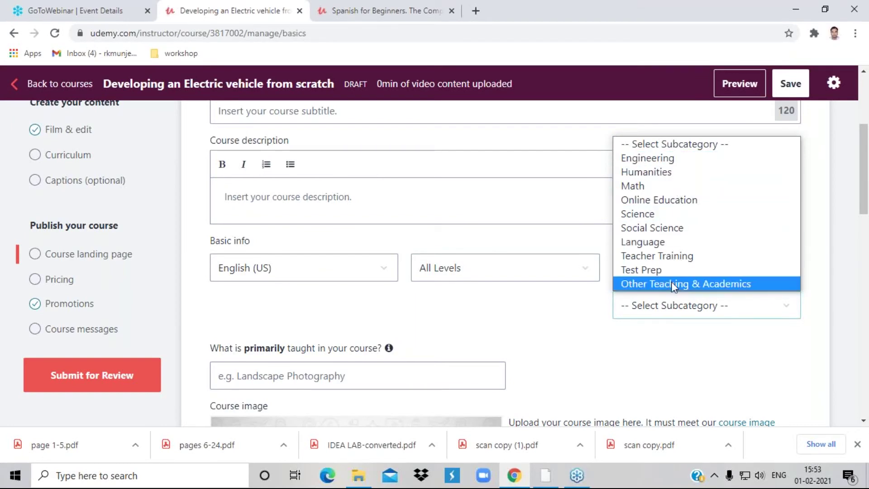
pyautogui.click(677, 300)
# Examine the draft's course image section and compare it with the preview image on the Spanish course page
pyautogui.scroll(-3, 475, 404)
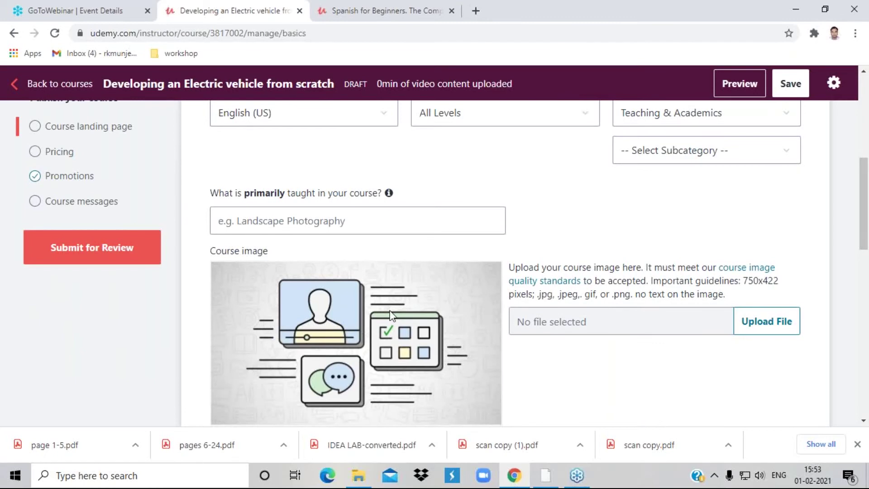
pyautogui.scroll(-1, 398, 316)
pyautogui.click(384, 11)
pyautogui.scroll(15, 362, 198)
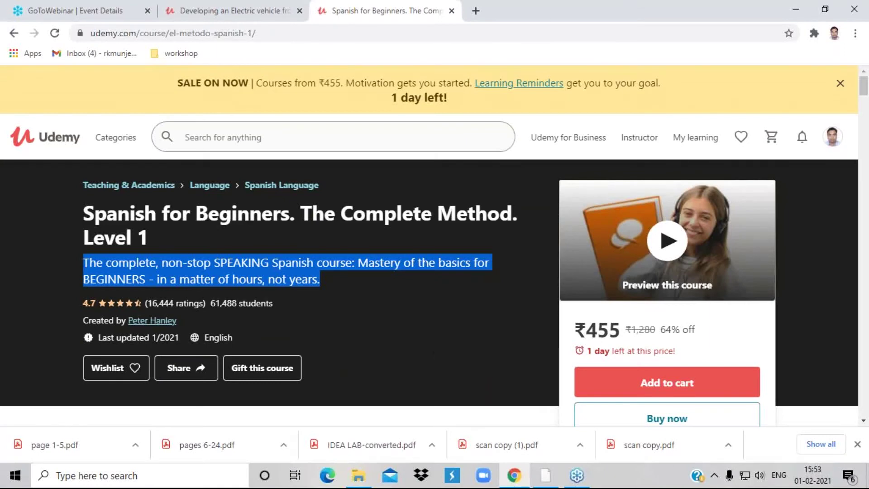
# Go back to the Udemy home page and open the "Deep Learning Prerequisites: The Numpy Stack in Python (V2+)" course
pyautogui.click(16, 34)
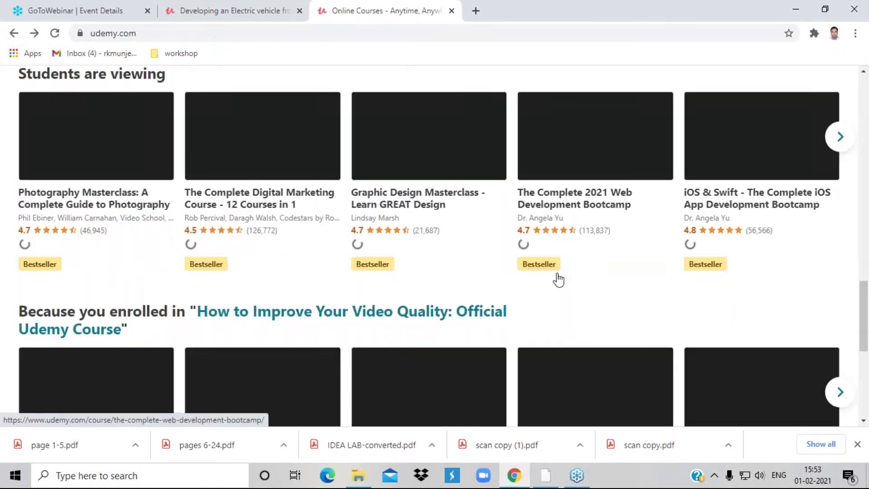
pyautogui.scroll(-5, 558, 280)
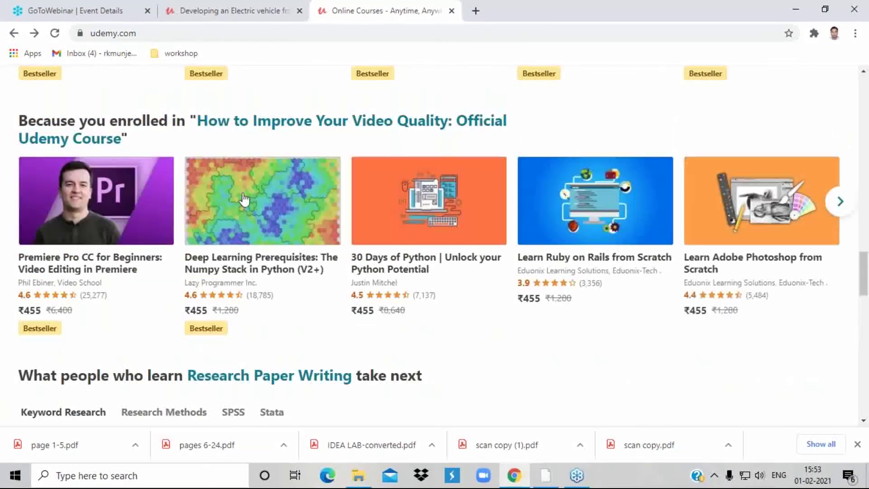
pyautogui.moveTo(226, 190)
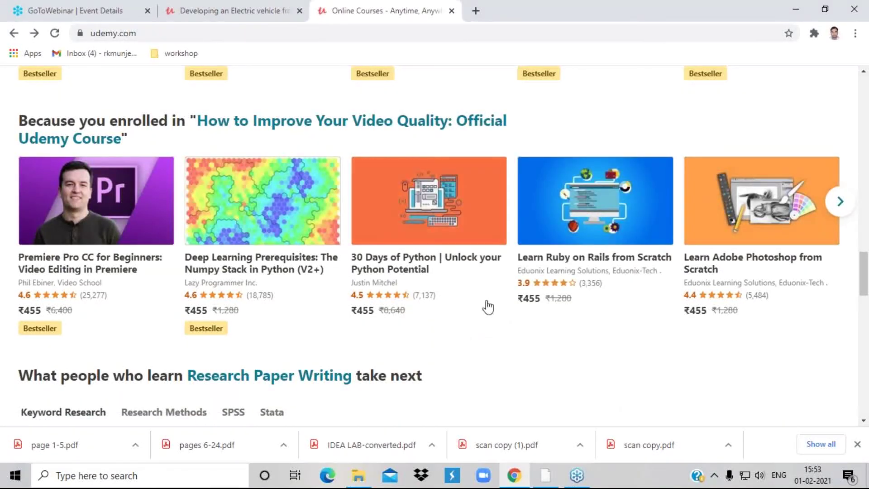
pyautogui.click(258, 261)
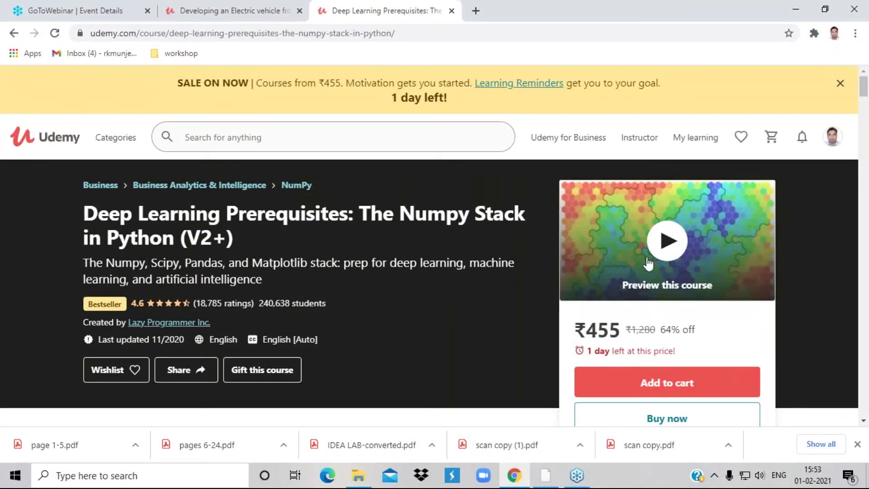
# Highlight the draft's course image size and format guidelines and review the promotional video section
pyautogui.click(229, 9)
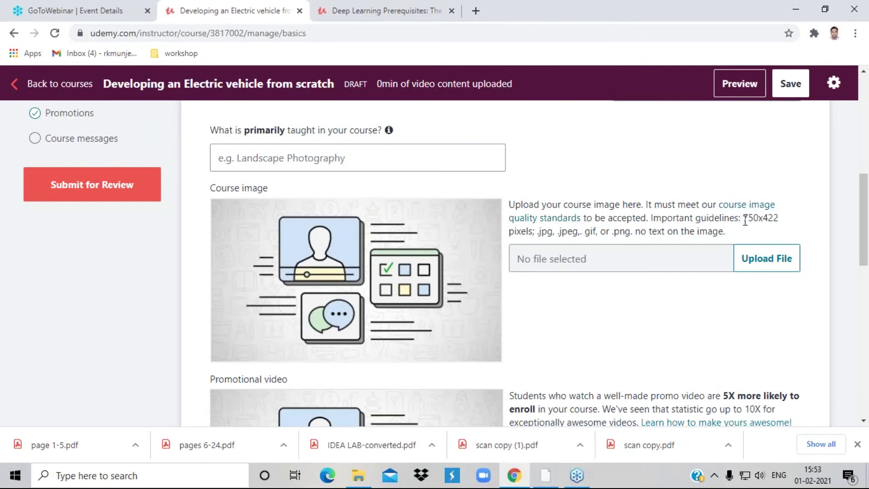
pyautogui.moveTo(745, 217); pyautogui.dragTo(726, 232)
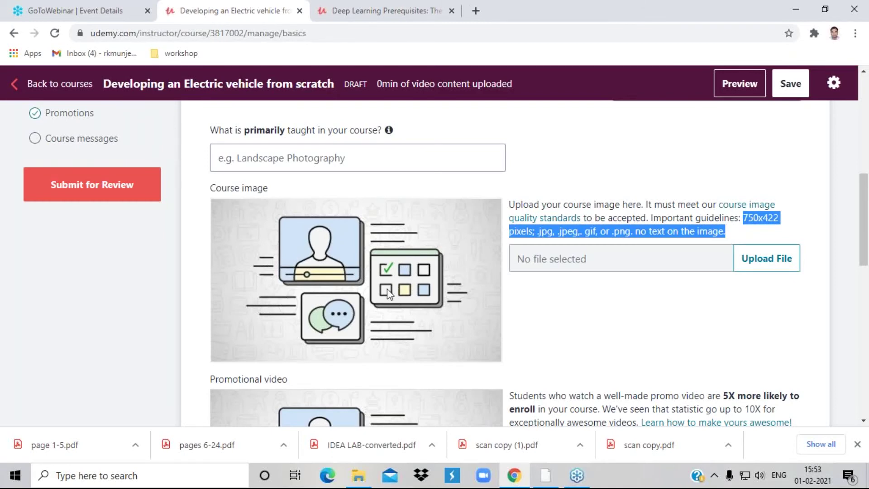
pyautogui.scroll(-4, 326, 254)
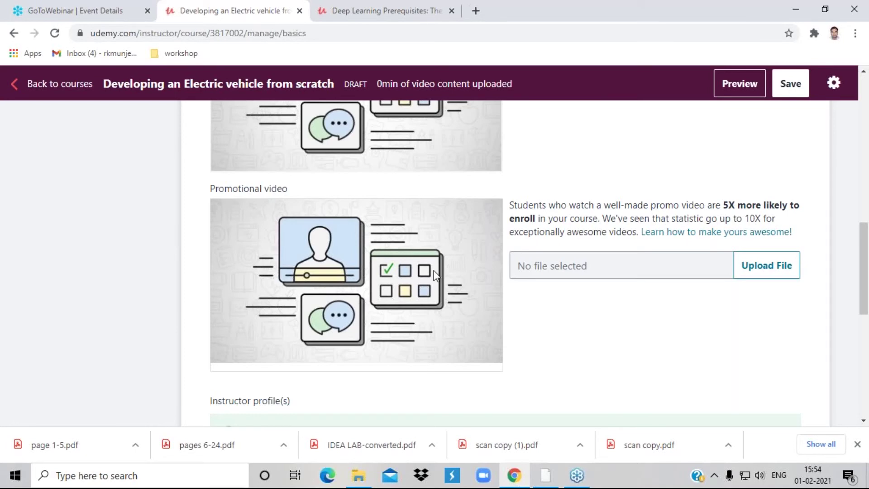
pyautogui.scroll(5, 401, 320)
pyautogui.scroll(-6, 401, 319)
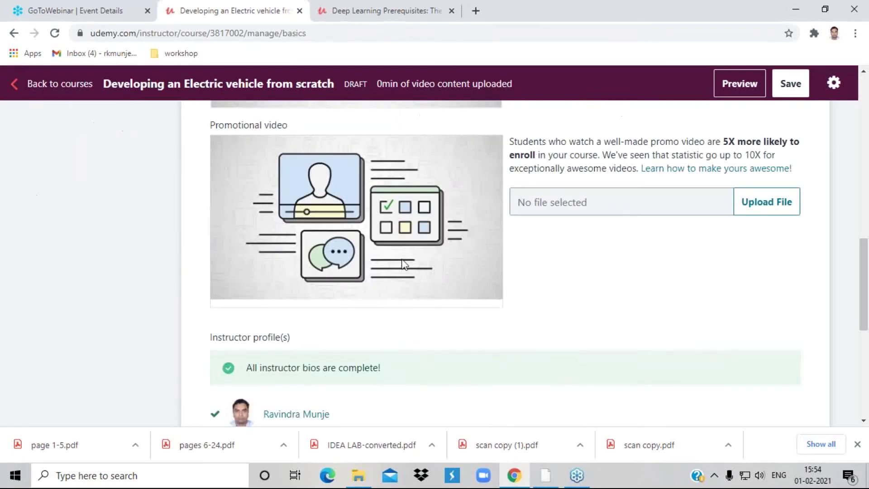
pyautogui.scroll(7, 426, 268)
# Open the instructor profile from the landing page, leaving without saving the changes, and look over the biography
pyautogui.scroll(-10, 423, 272)
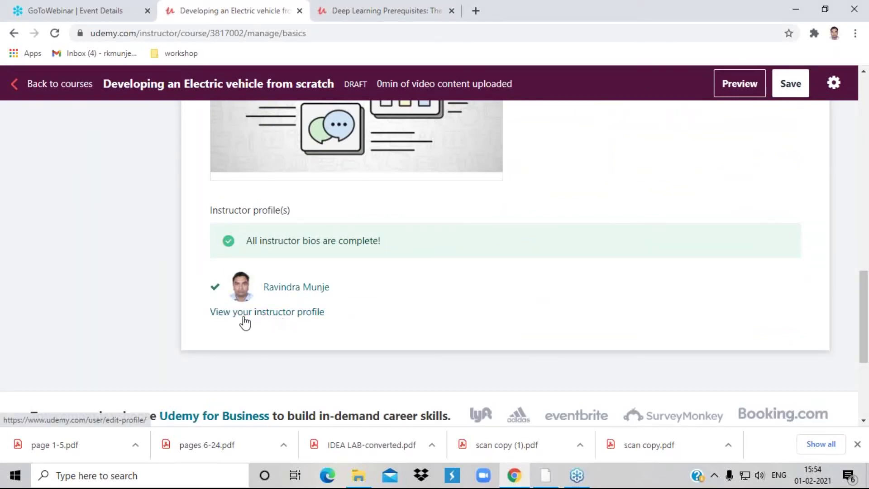
pyautogui.click(311, 315)
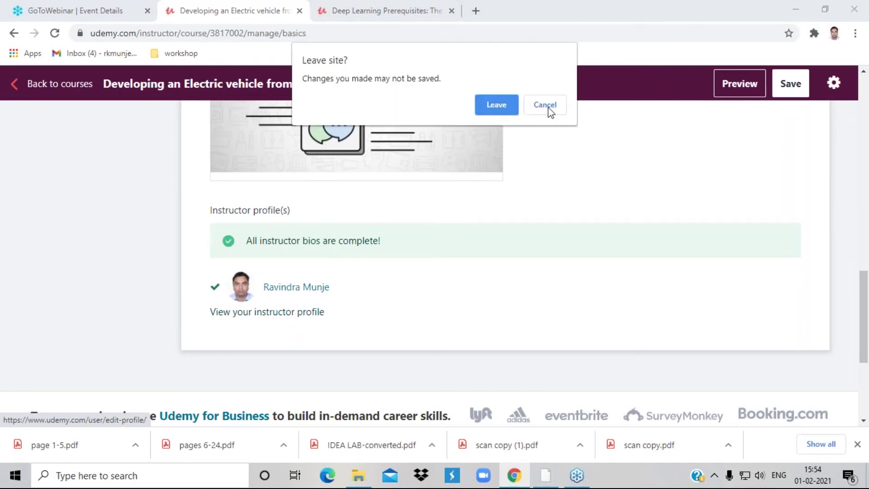
pyautogui.click(503, 106)
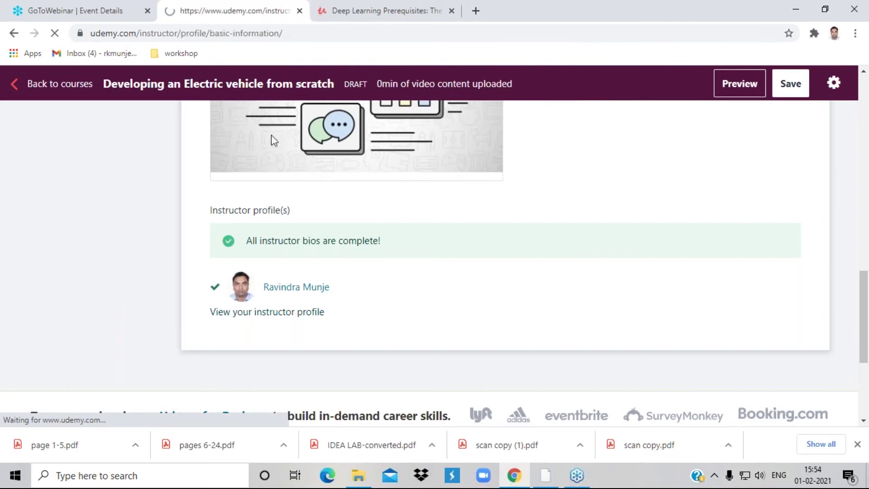
pyautogui.scroll(-7, 543, 252)
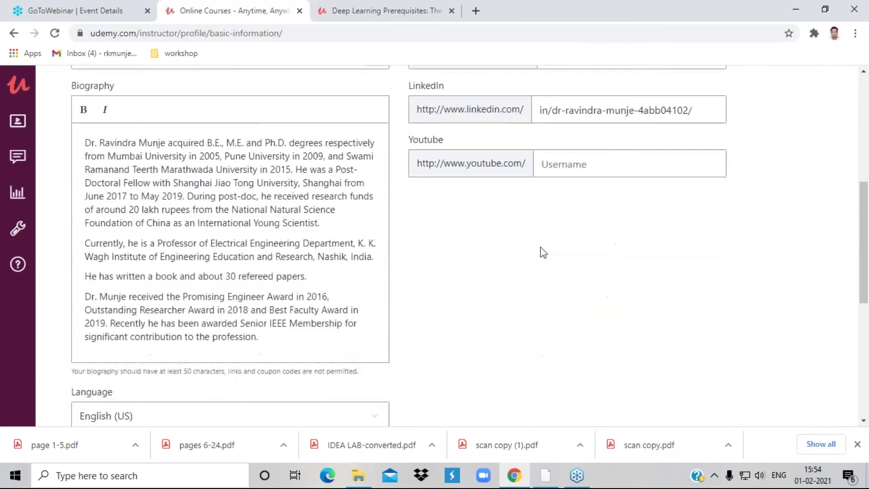
pyautogui.scroll(4, 105, 131)
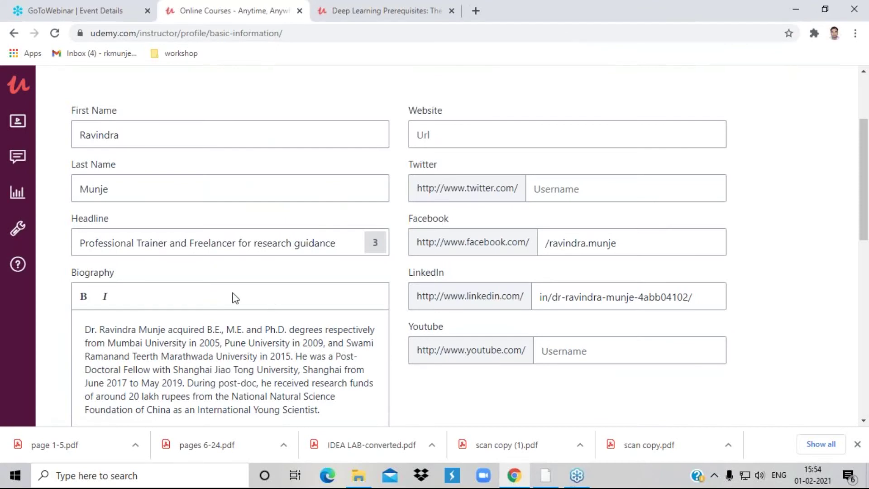
# Point out the profile's headline and biography and place the cursor in the empty website field
pyautogui.click(86, 243)
pyautogui.moveTo(86, 243); pyautogui.dragTo(337, 243)
pyautogui.click(80, 243)
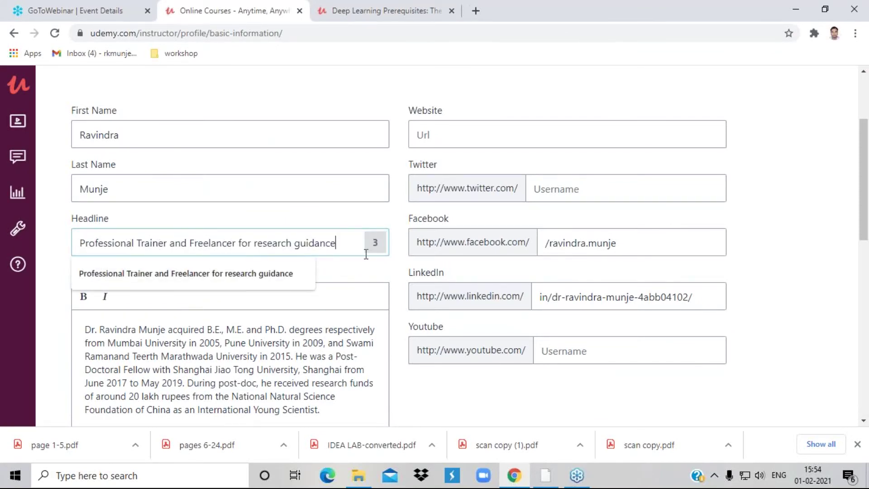
pyautogui.scroll(-2, 299, 311)
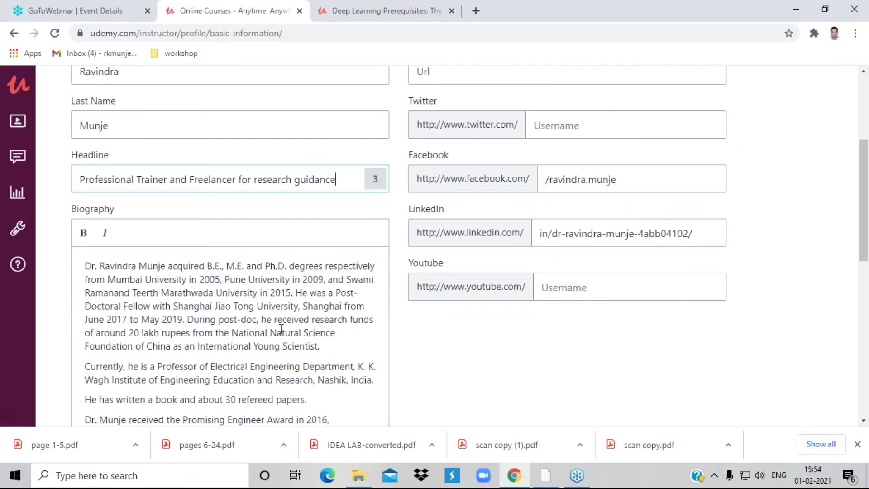
pyautogui.scroll(4, 281, 329)
pyautogui.click(461, 265)
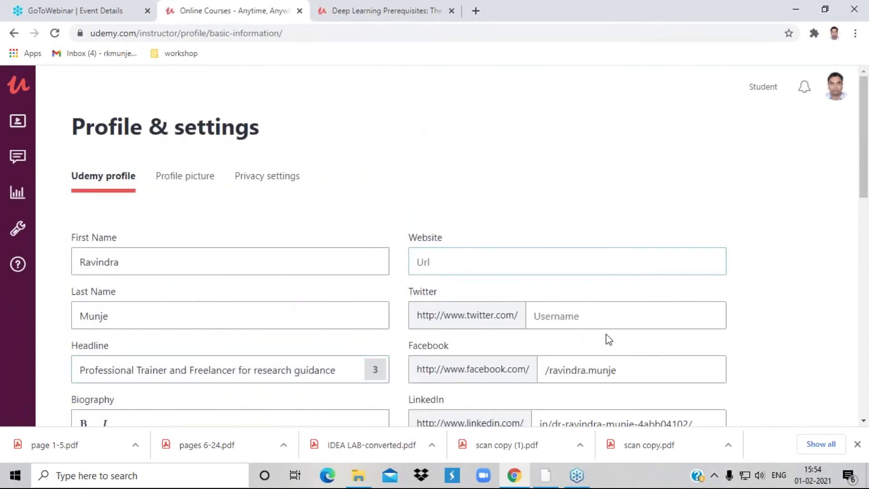
# Look over the profile's social link fields, highlight the full biography text and check the language setting
pyautogui.scroll(-3, 617, 322)
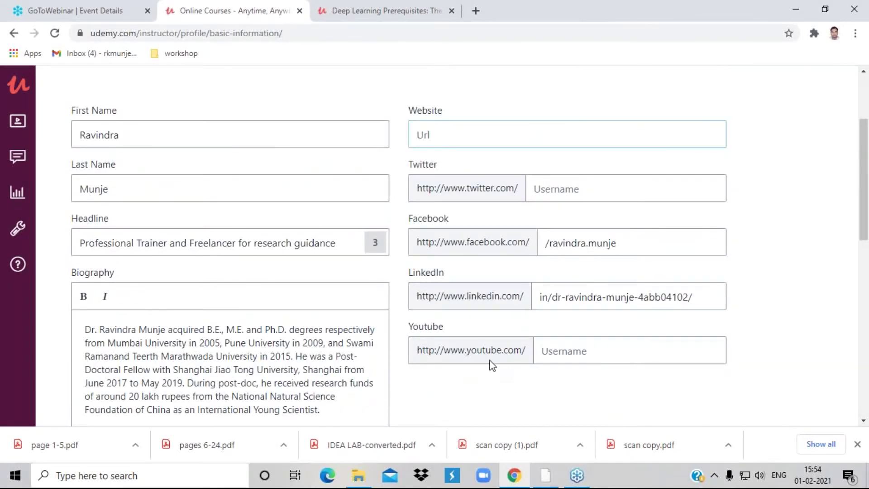
pyautogui.scroll(-4, 590, 363)
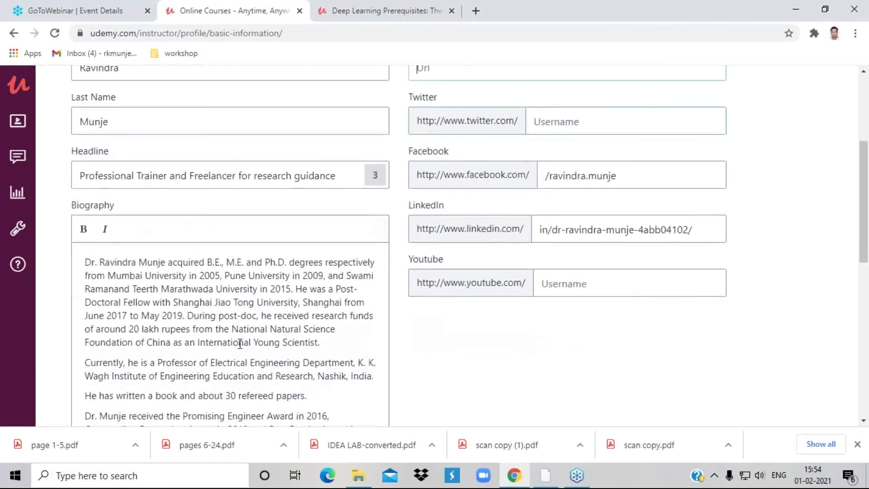
pyautogui.moveTo(85, 136); pyautogui.dragTo(283, 339)
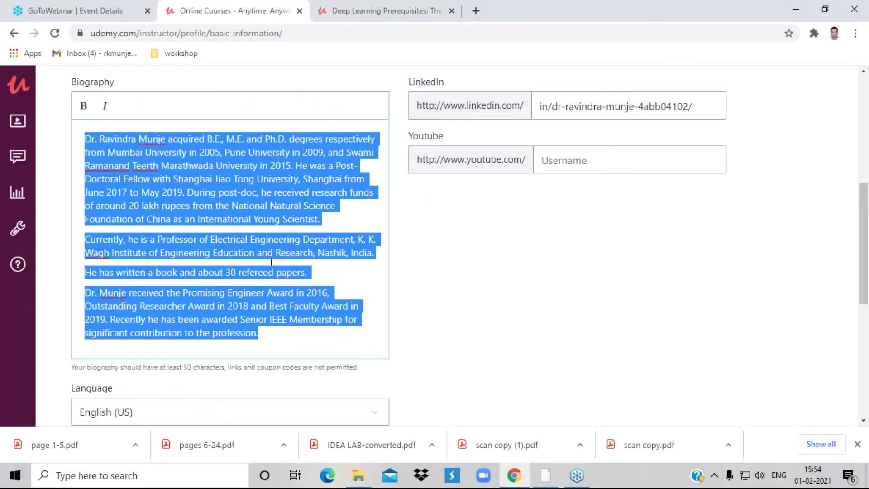
pyautogui.scroll(-5, 291, 295)
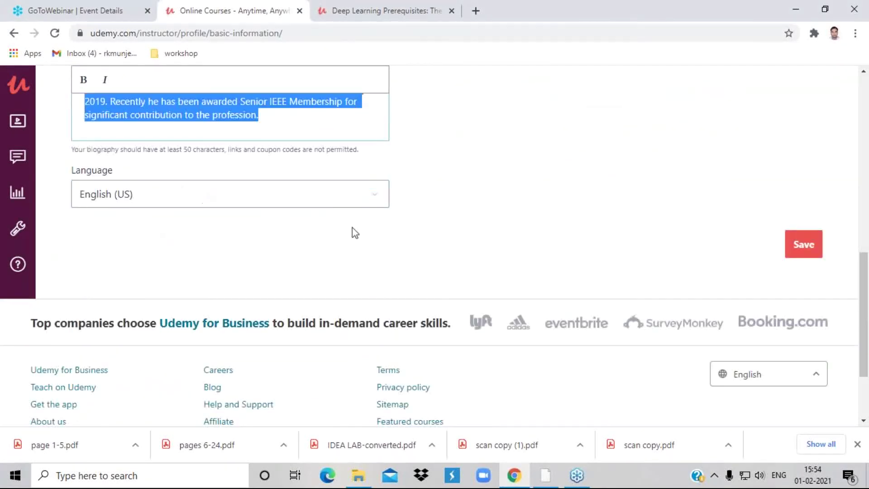
pyautogui.scroll(7, 314, 242)
pyautogui.scroll(4, 314, 246)
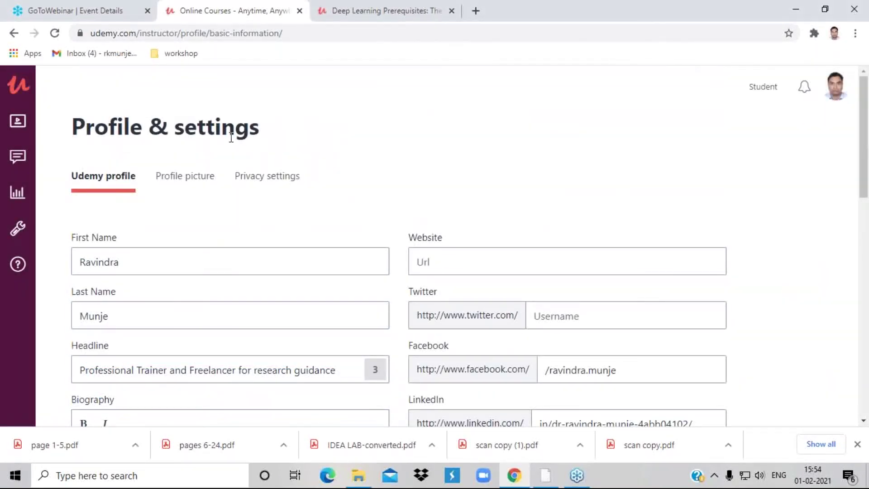
# View the profile picture and privacy settings, then return to the Udemy profile section
pyautogui.click(177, 179)
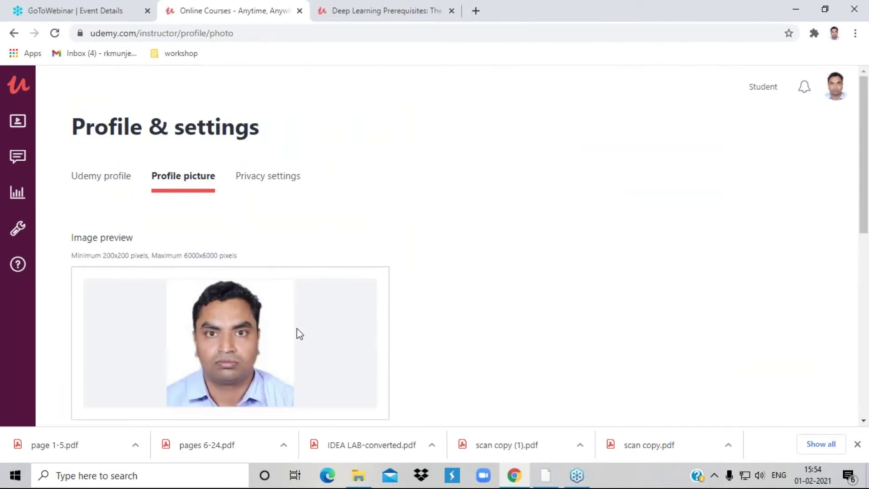
pyautogui.scroll(-4, 297, 324)
pyautogui.scroll(4, 291, 316)
pyautogui.click(268, 177)
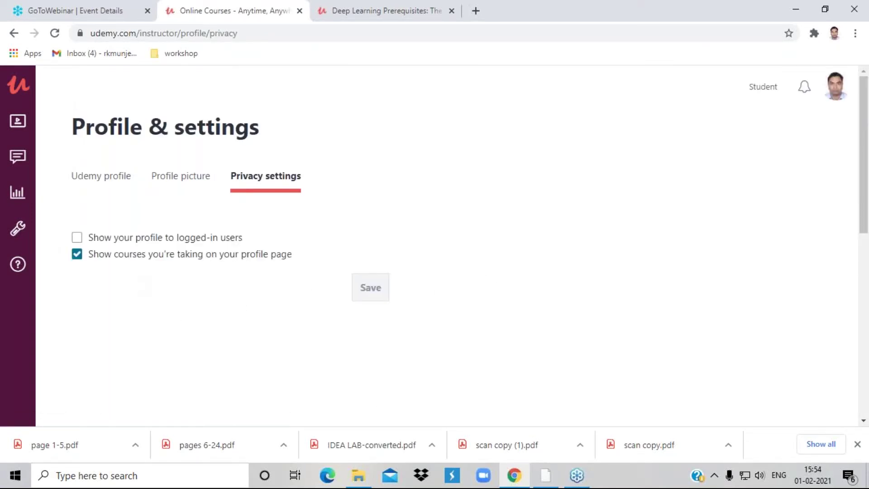
pyautogui.click(101, 180)
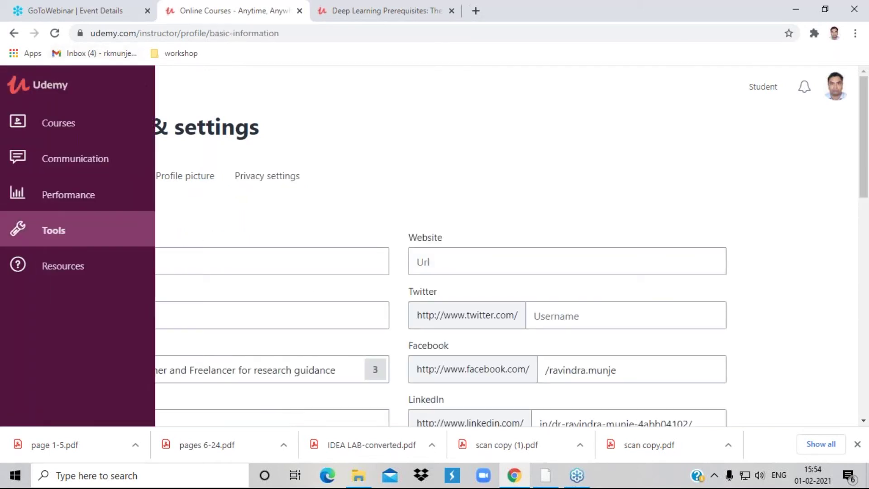
# Go to the instructor's course list and open the "Developing an Electric vehicle from scratch" draft for editing
pyautogui.click(69, 128)
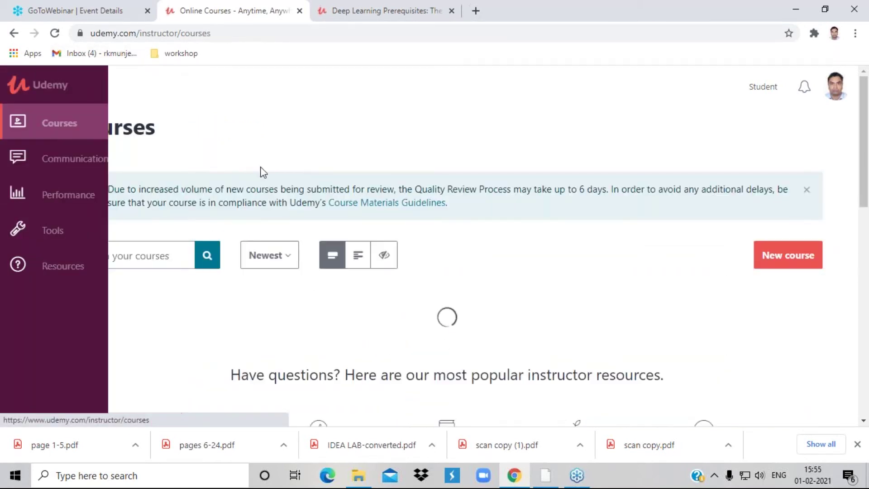
pyautogui.scroll(-5, 128, 224)
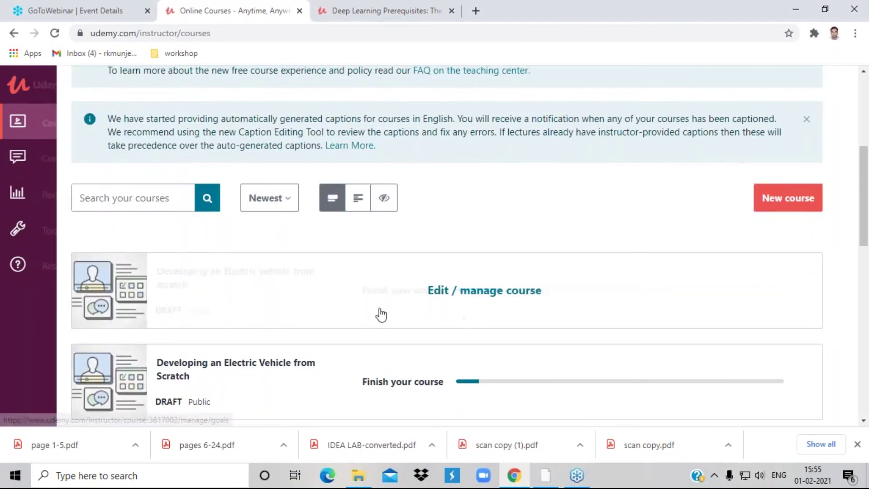
pyautogui.scroll(-6, 380, 315)
pyautogui.scroll(6, 392, 299)
pyautogui.click(392, 299)
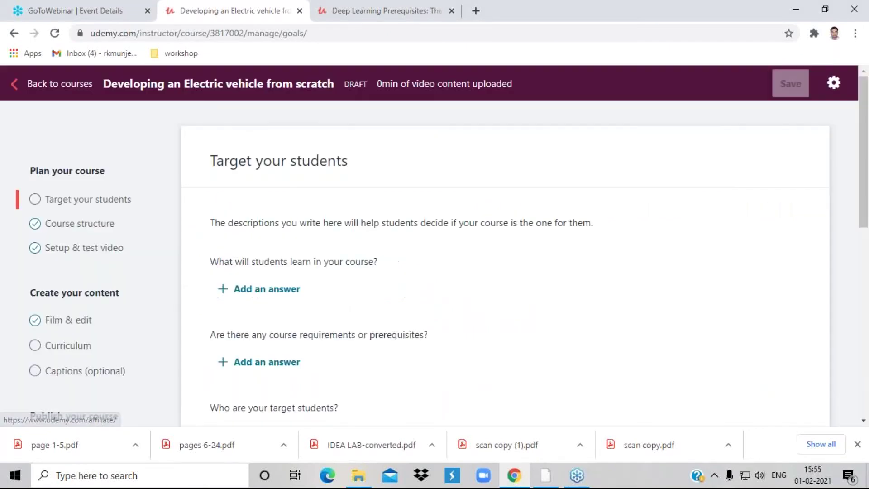
# Open the draft's course landing page and review its course image, promotional video and instructor profile sections
pyautogui.scroll(-5, 333, 303)
pyautogui.click(63, 191)
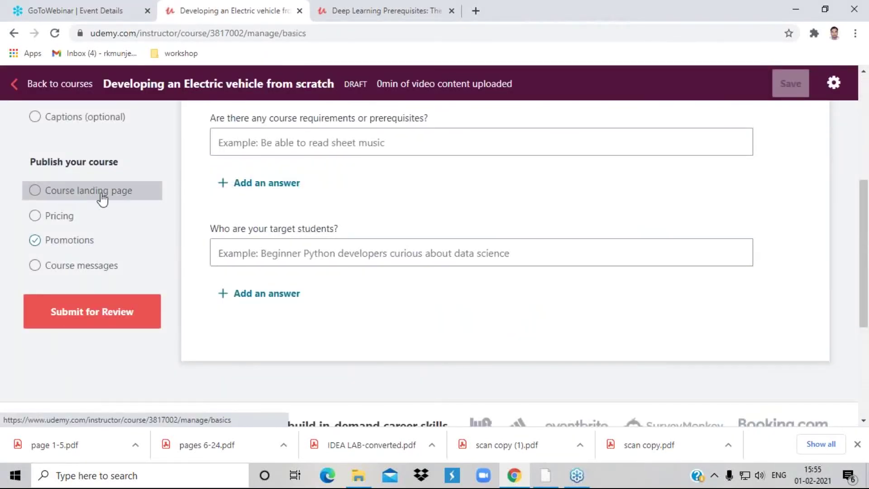
pyautogui.scroll(-10, 540, 274)
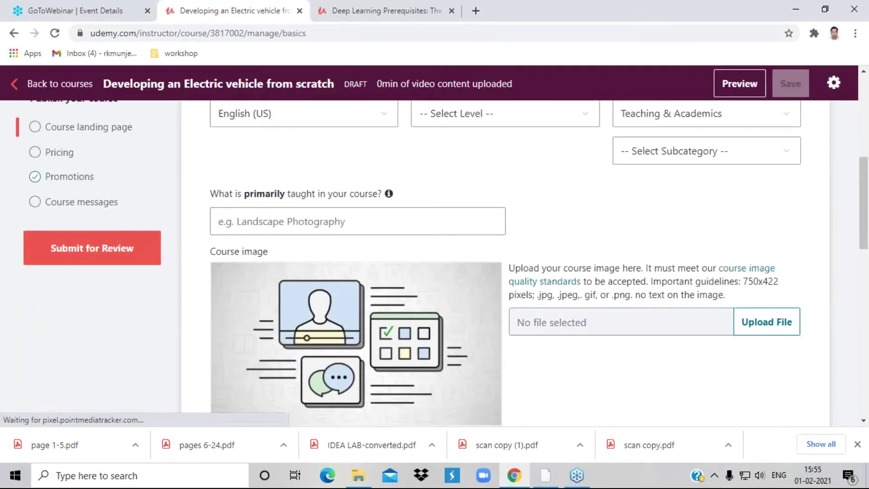
pyautogui.scroll(2, 234, 215)
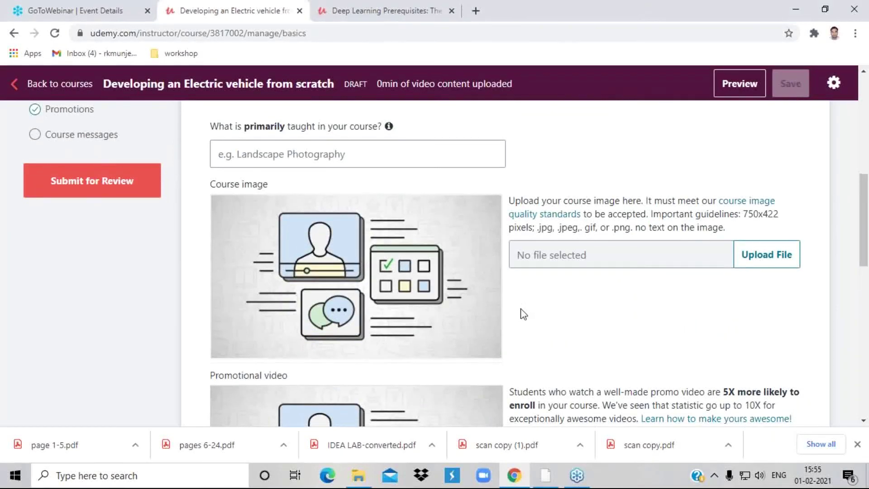
pyautogui.scroll(-4, 589, 312)
pyautogui.scroll(-3, 702, 317)
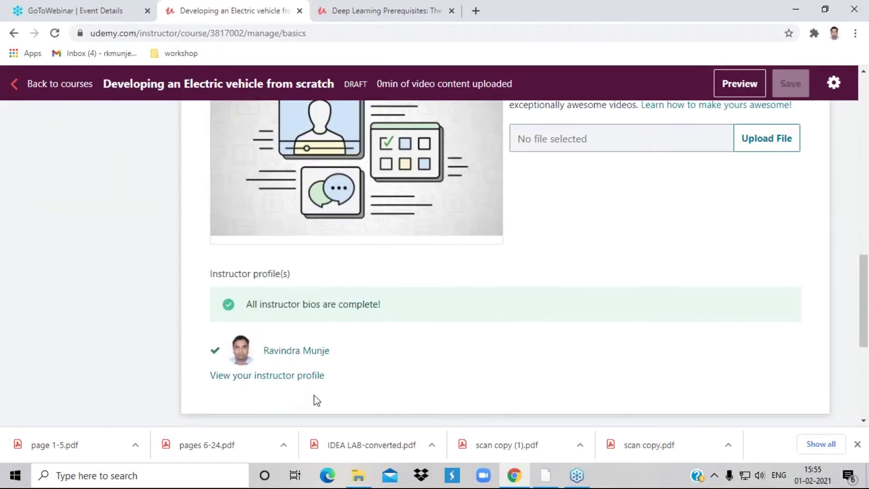
pyautogui.scroll(12, 320, 398)
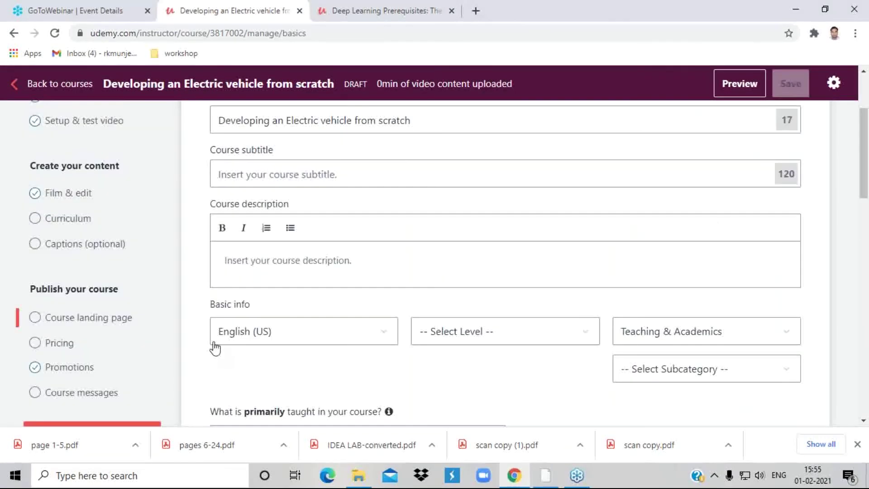
# Open the draft's pricing page and highlight the 2-hour video limit for free courses
pyautogui.click(59, 343)
pyautogui.scroll(-3, 358, 324)
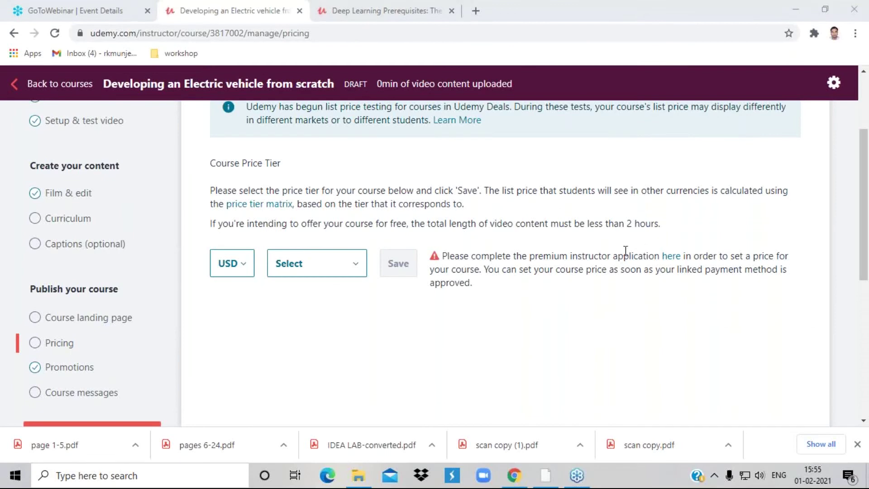
pyautogui.moveTo(627, 223); pyautogui.dragTo(633, 223)
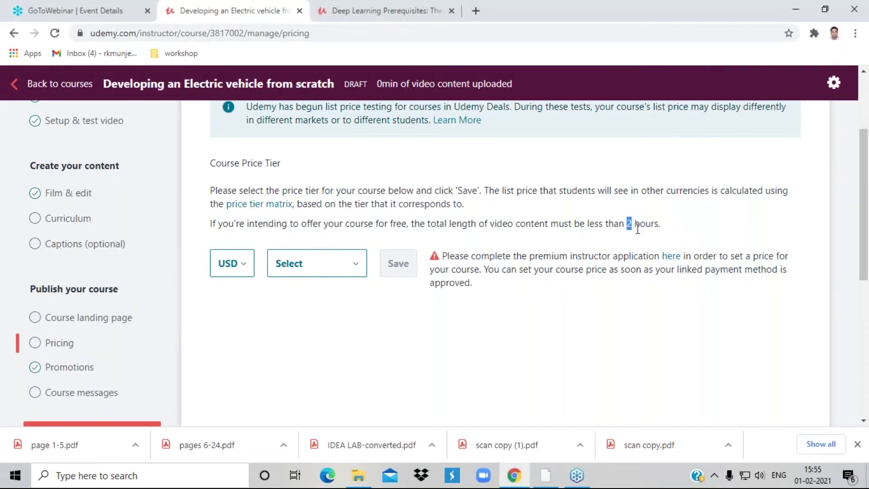
# Show the available currencies and course price tiers without choosing any, and look over the rest of the pricing page
pyautogui.moveTo(529, 471)
pyautogui.click(237, 264)
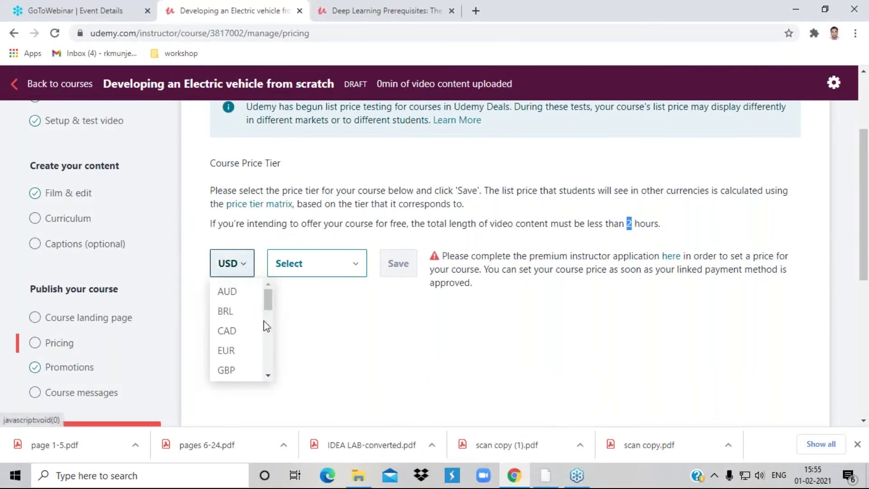
pyautogui.click(329, 271)
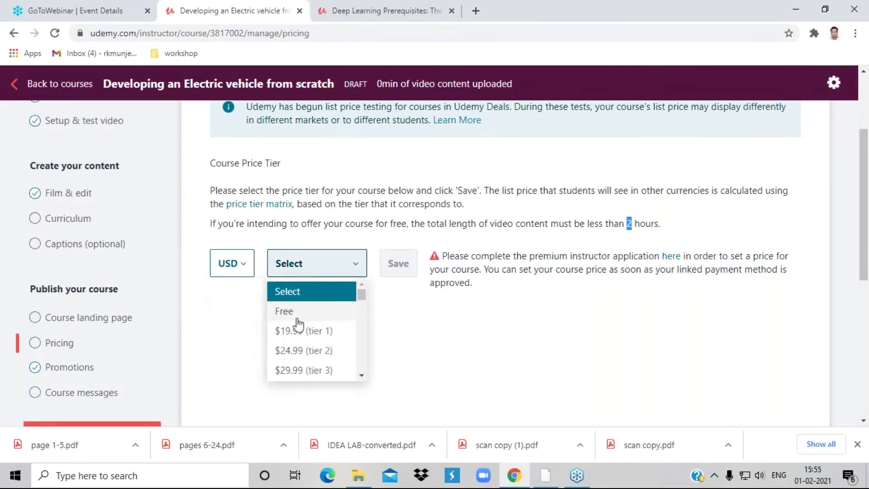
pyautogui.click(423, 340)
pyautogui.scroll(-4, 548, 342)
pyautogui.scroll(5, 548, 342)
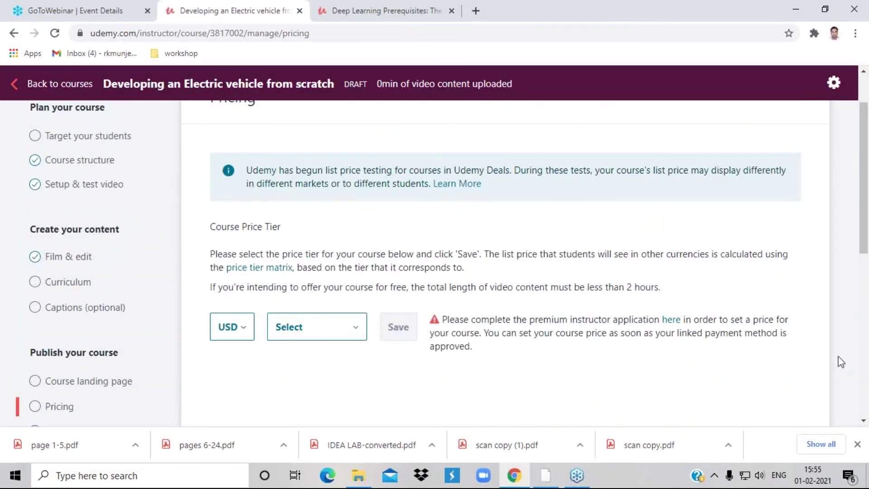
pyautogui.scroll(-3, 655, 351)
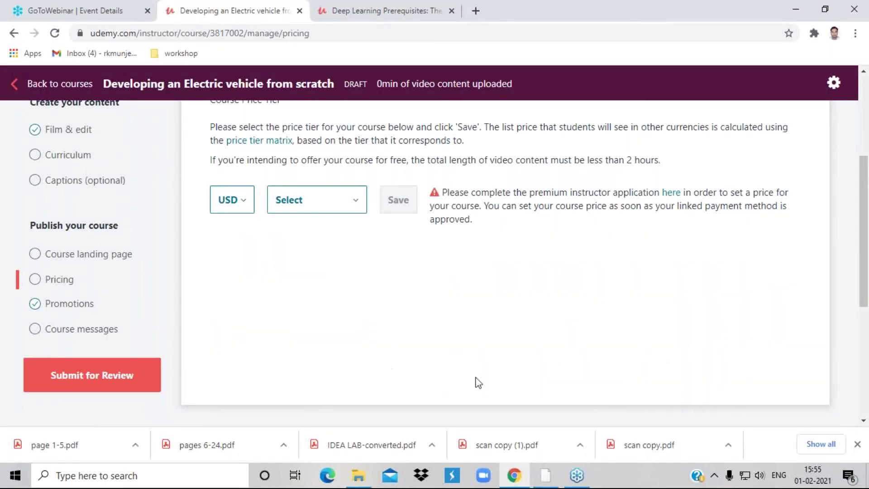
# Open the draft's promotions page and review the student referral link and the coupon sections
pyautogui.click(69, 304)
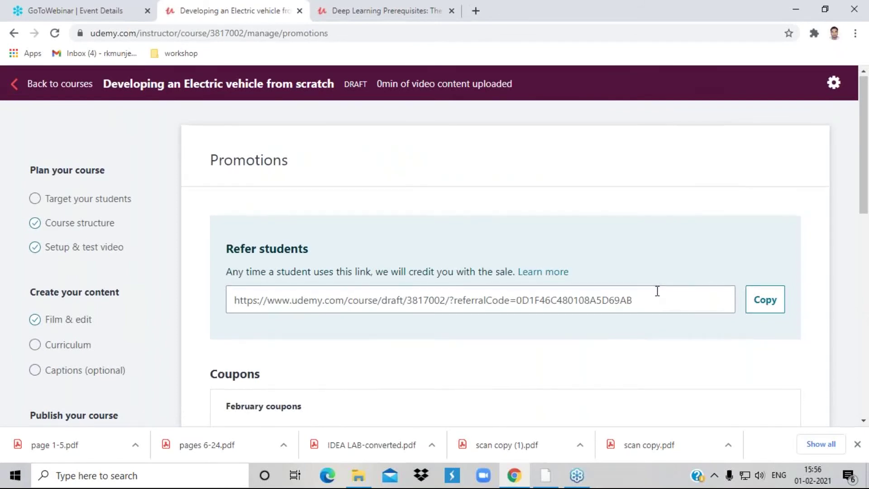
pyautogui.scroll(-4, 657, 295)
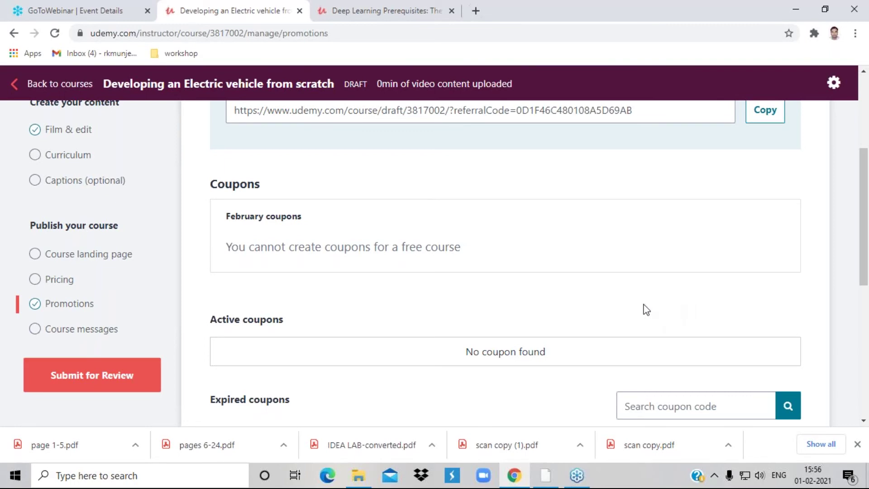
pyautogui.scroll(4, 574, 286)
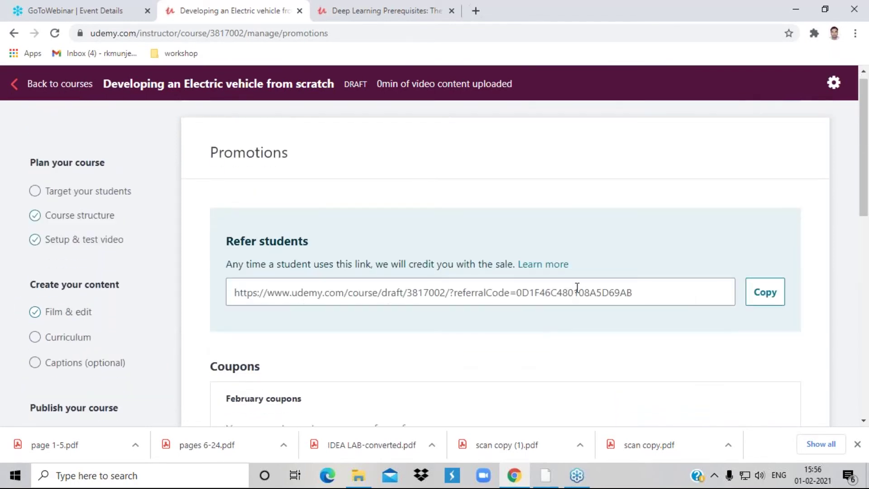
pyautogui.scroll(-6, 656, 270)
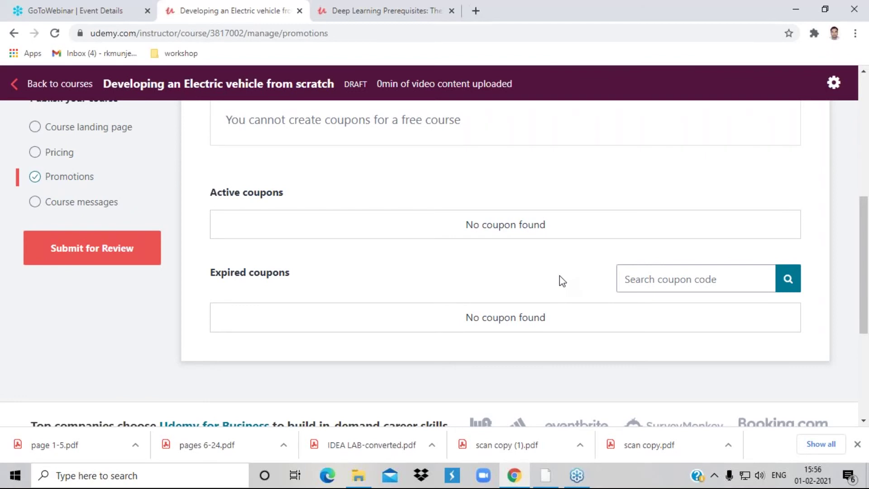
pyautogui.scroll(4, 443, 267)
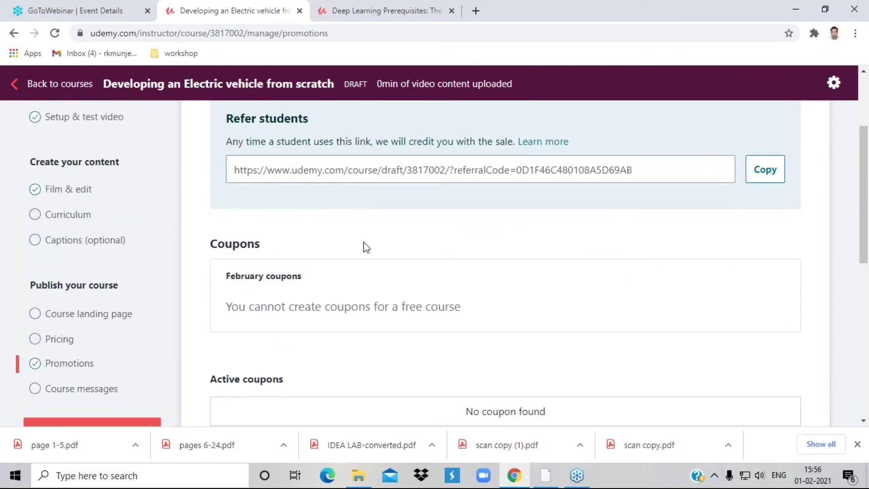
pyautogui.scroll(-4, 363, 242)
# Open the course messages page and review the welcome and congratulations message fields and the option to submit for review
pyautogui.click(93, 211)
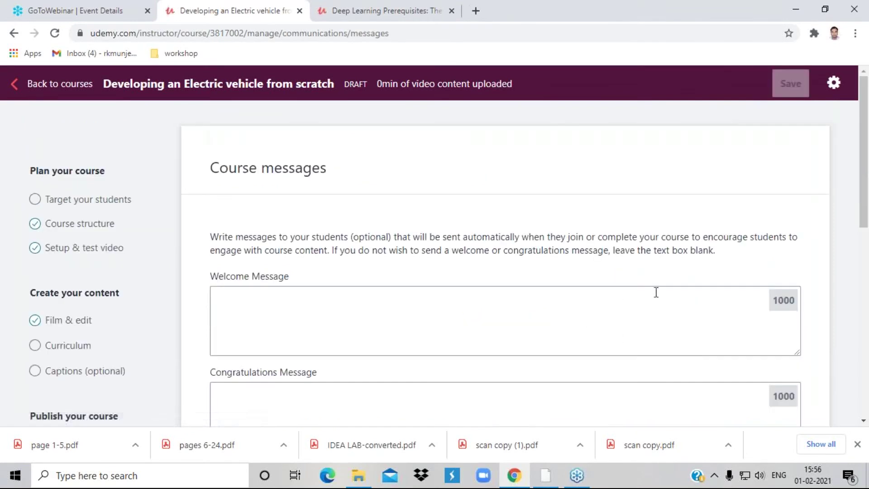
pyautogui.scroll(-3, 225, 169)
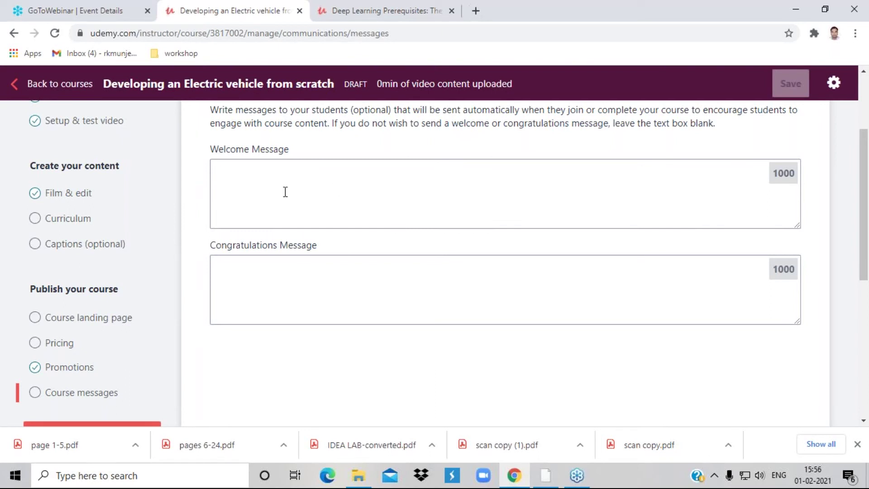
pyautogui.scroll(-3, 346, 331)
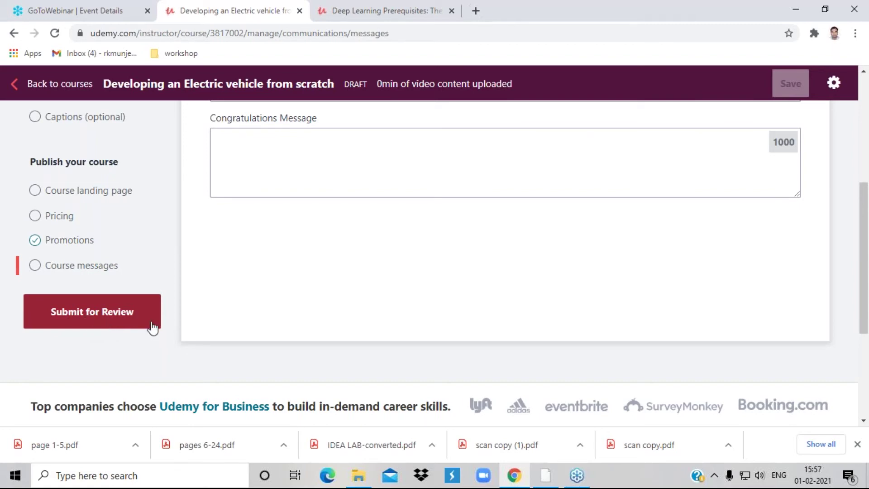
pyautogui.scroll(4, 146, 341)
pyautogui.scroll(2, 144, 335)
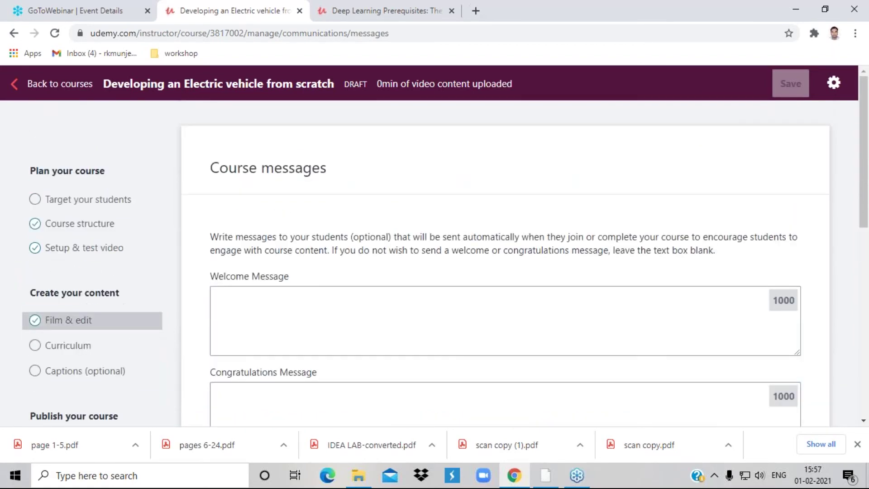
# Review the draft's questions on learning outcomes, prerequisites and target students, then open the course structure page
pyautogui.click(90, 209)
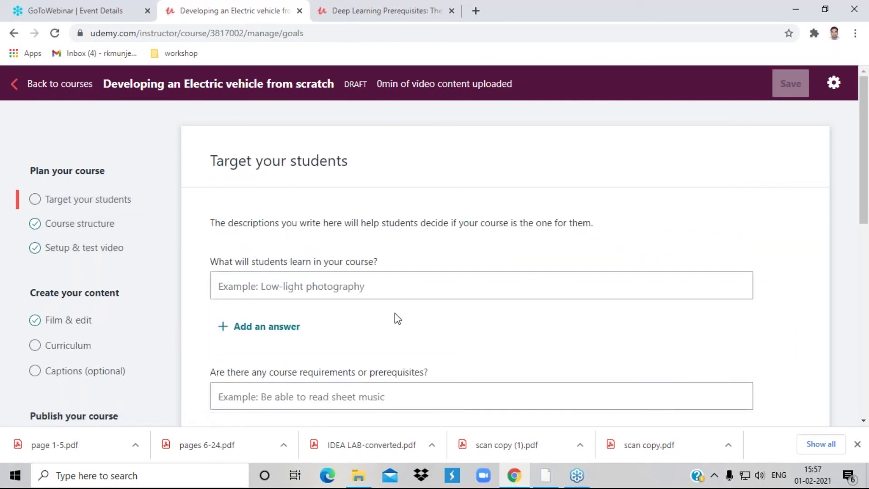
pyautogui.scroll(-1, 395, 313)
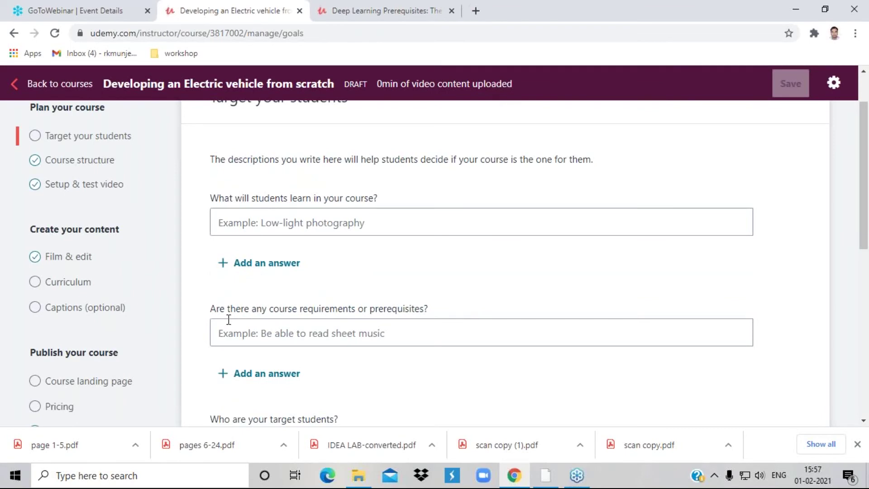
pyautogui.scroll(-1, 412, 330)
pyautogui.scroll(-3, 252, 364)
pyautogui.scroll(5, 259, 368)
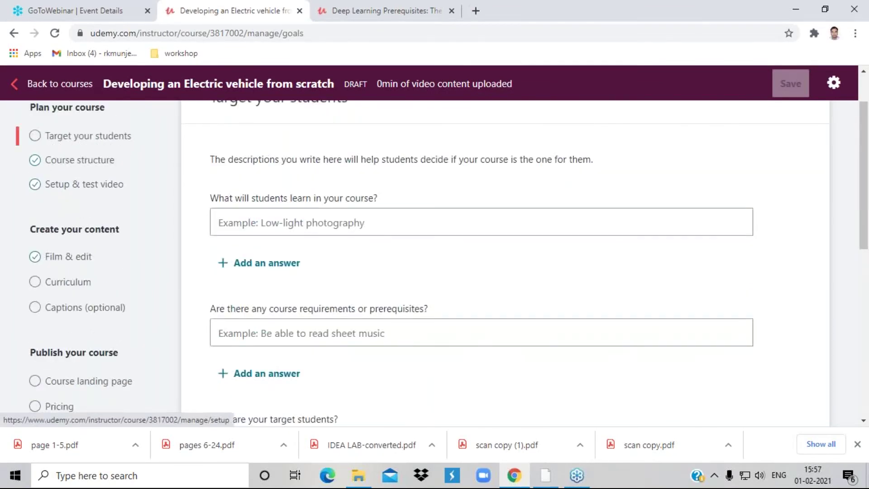
pyautogui.click(86, 161)
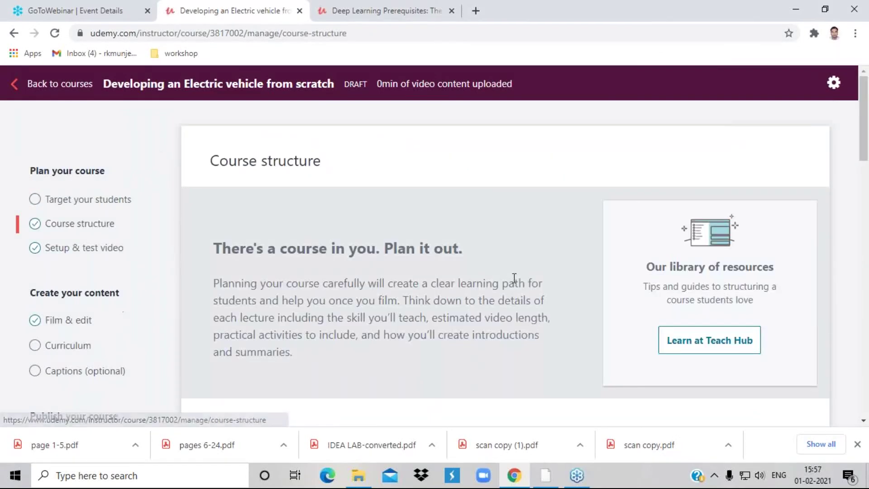
# Review the tips and requirements on the draft's course structure page
pyautogui.scroll(-5, 436, 305)
pyautogui.scroll(-5, 382, 370)
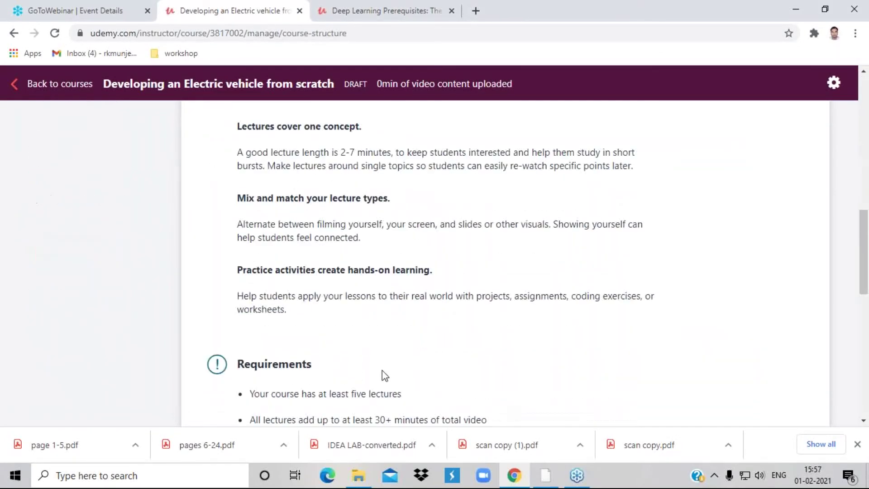
pyautogui.scroll(-5, 394, 389)
pyautogui.scroll(8, 386, 378)
pyautogui.scroll(5, 386, 378)
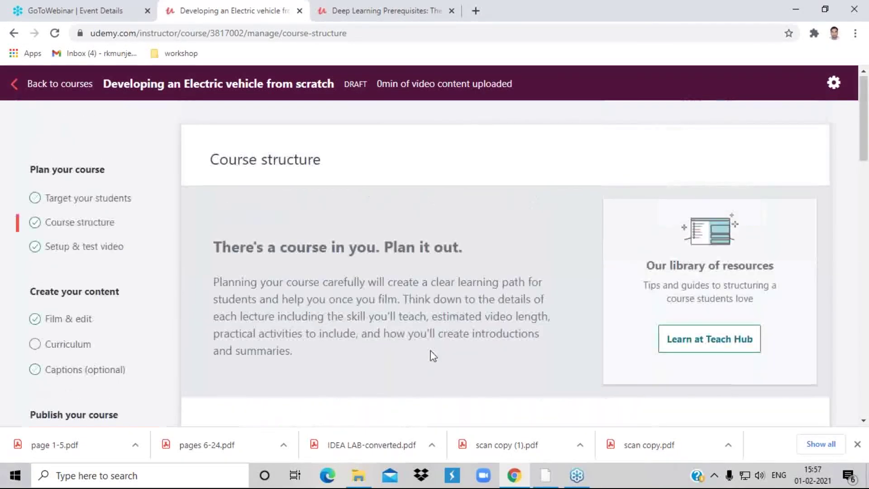
# Open the draft's Setup & test video page and view the test videos page with its option to create one
pyautogui.click(101, 255)
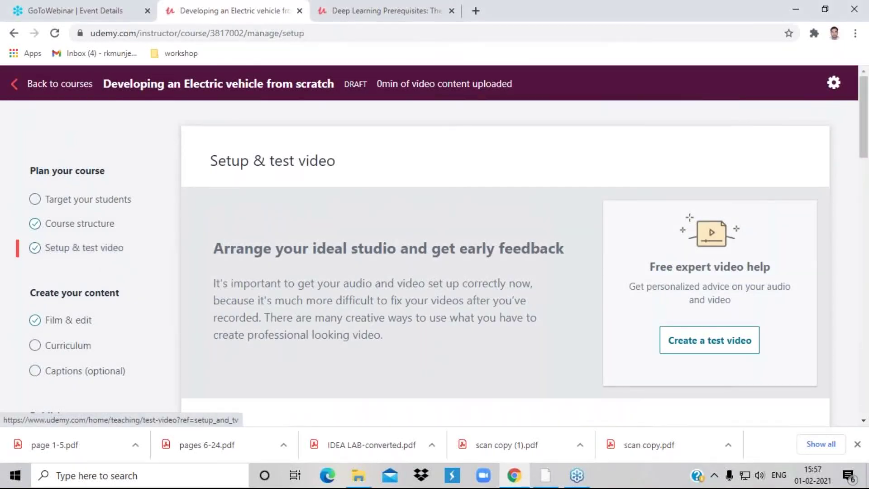
pyautogui.click(717, 341)
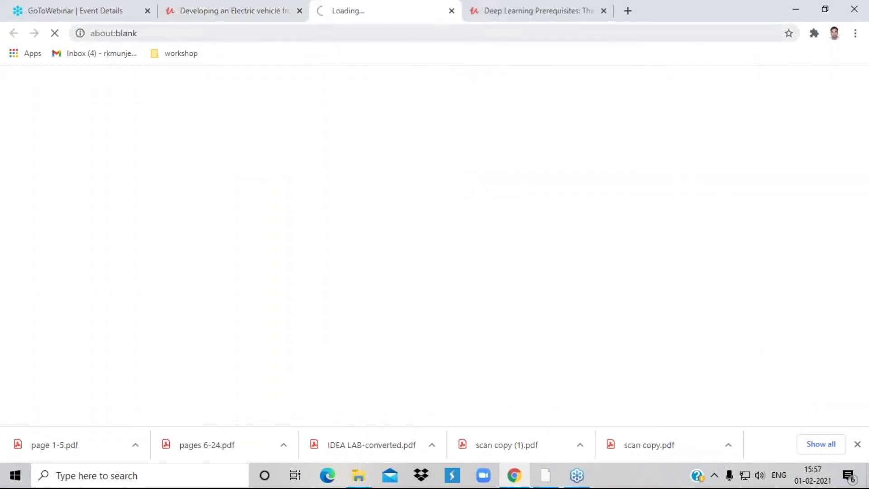
pyautogui.click(195, 304)
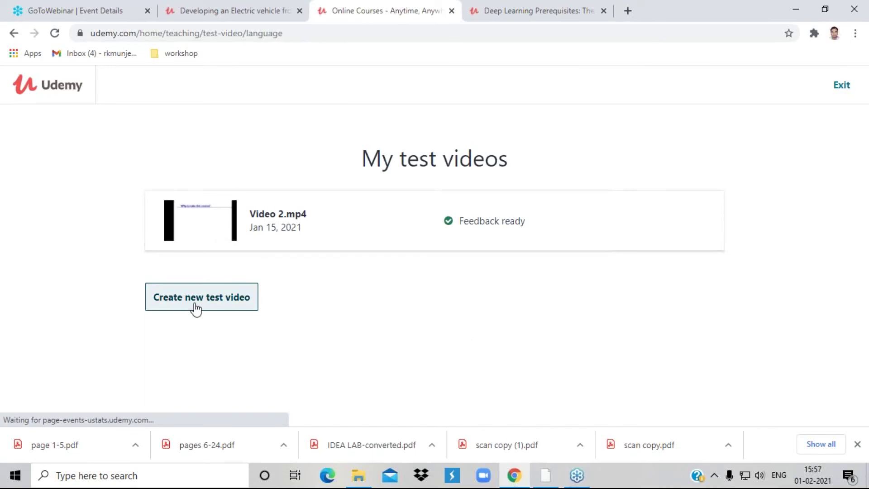
pyautogui.click(213, 13)
# Open the draft's Film & edit page and look over its filming tips
pyautogui.click(74, 324)
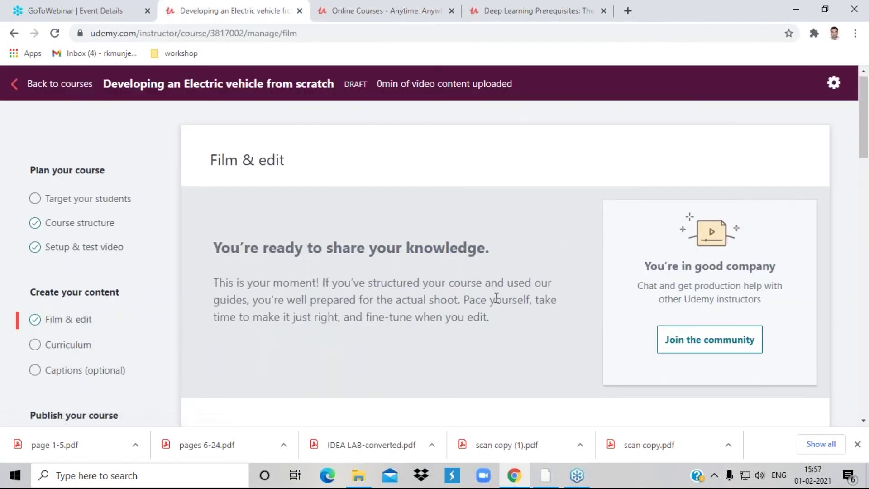
pyautogui.scroll(-15, 484, 303)
pyautogui.scroll(5, 490, 315)
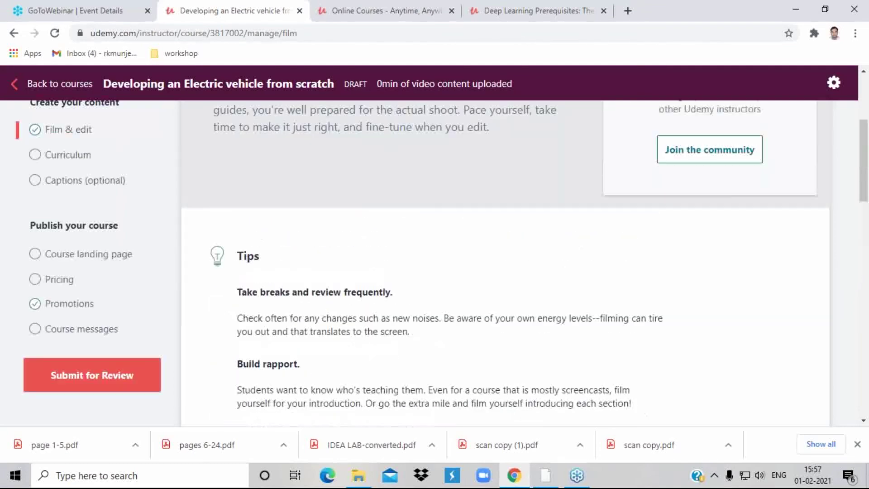
# Open the draft's curriculum page and review its sections and lectures
pyautogui.click(60, 155)
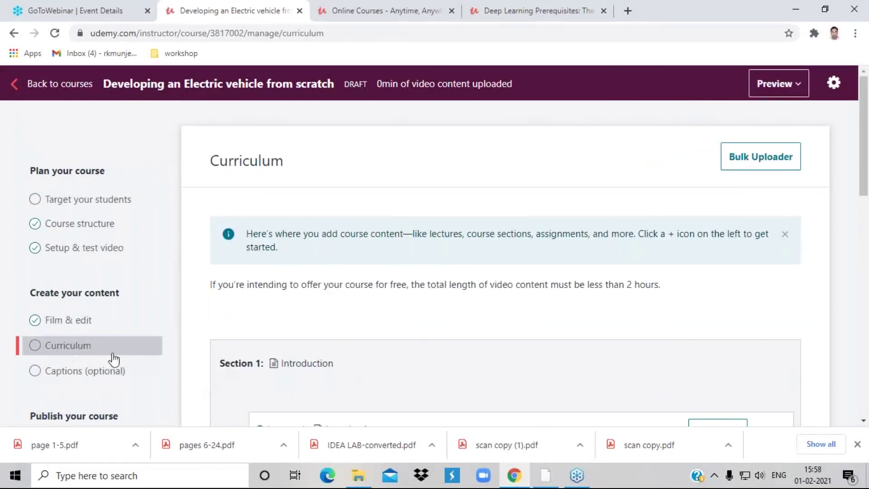
pyautogui.scroll(-8, 419, 322)
pyautogui.scroll(-5, 417, 321)
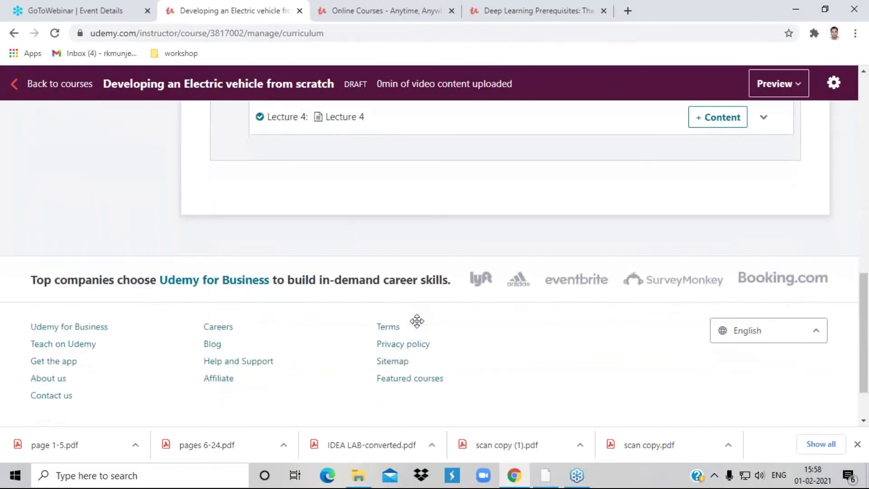
pyautogui.scroll(15, 417, 320)
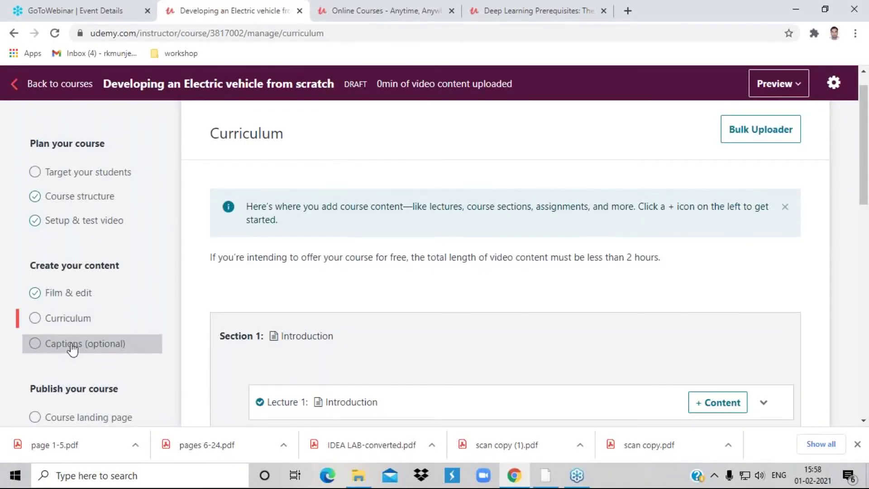
pyautogui.scroll(-1, 138, 361)
pyautogui.scroll(-1, 141, 362)
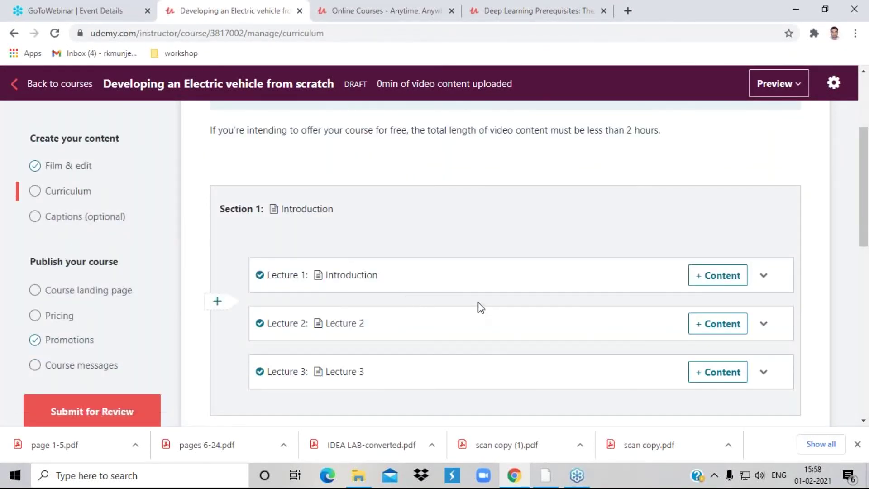
# Open the course landing page and review the title, description, basic info, course image, promotional video and instructor profile fields
pyautogui.click(82, 290)
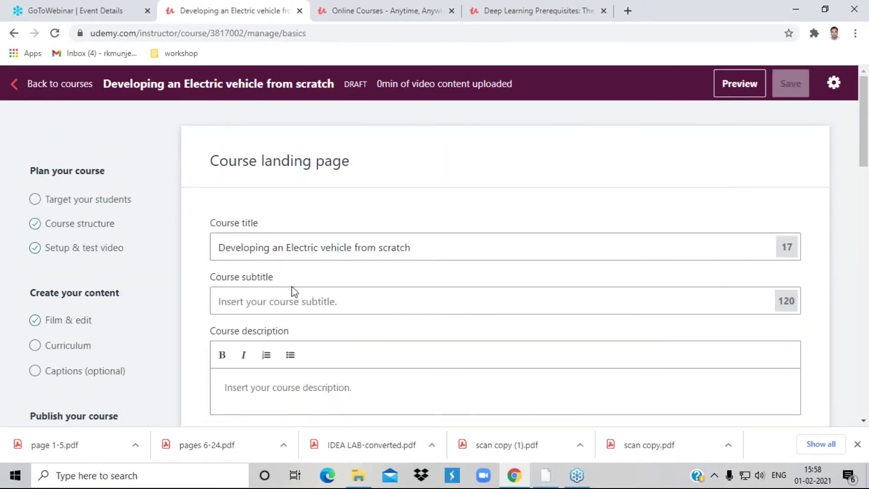
pyautogui.scroll(-5, 307, 307)
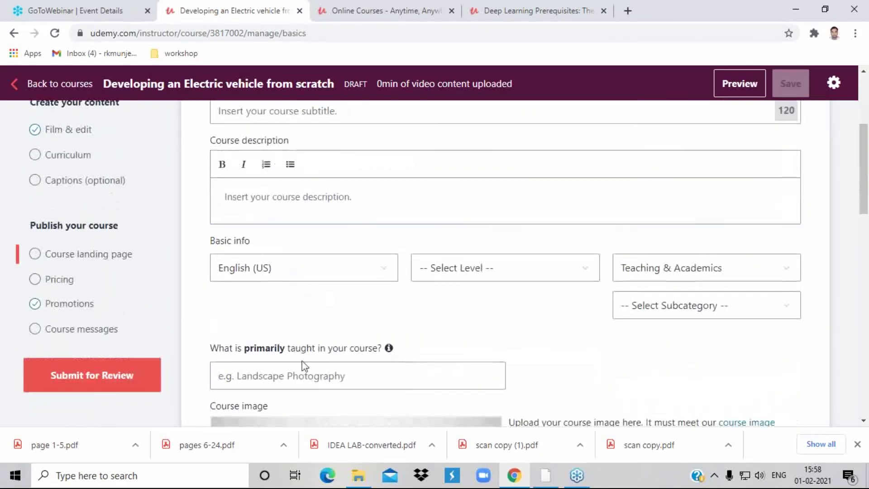
pyautogui.scroll(-3, 260, 278)
pyautogui.scroll(-3, 265, 267)
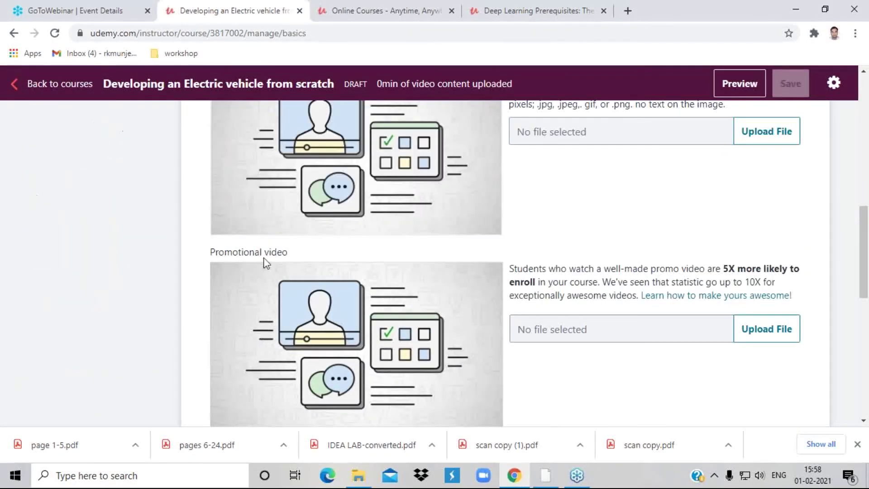
pyautogui.scroll(-3, 275, 264)
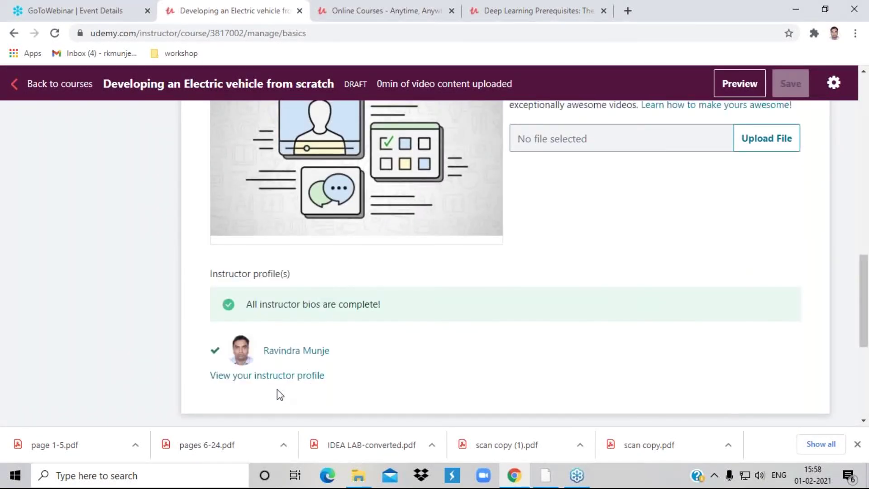
pyautogui.scroll(10, 321, 404)
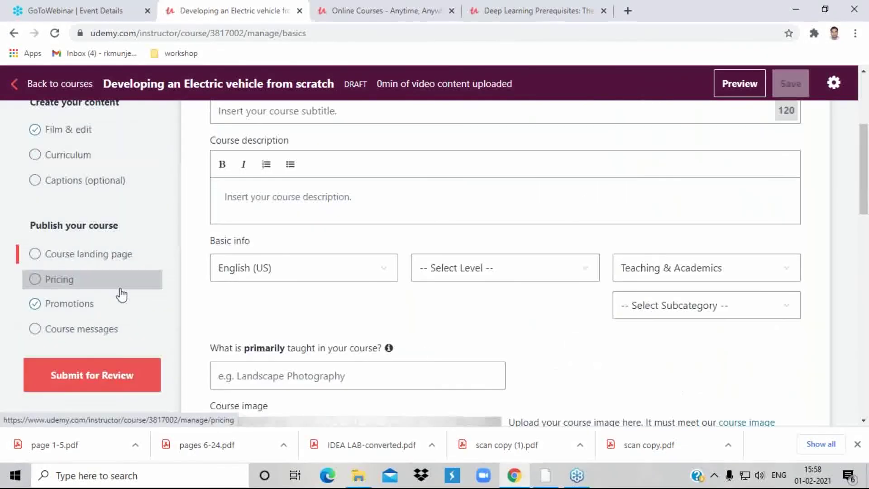
# Revisit the draft's pricing page with its price tier settings and the promotions page with its referral link and coupons
pyautogui.click(65, 292)
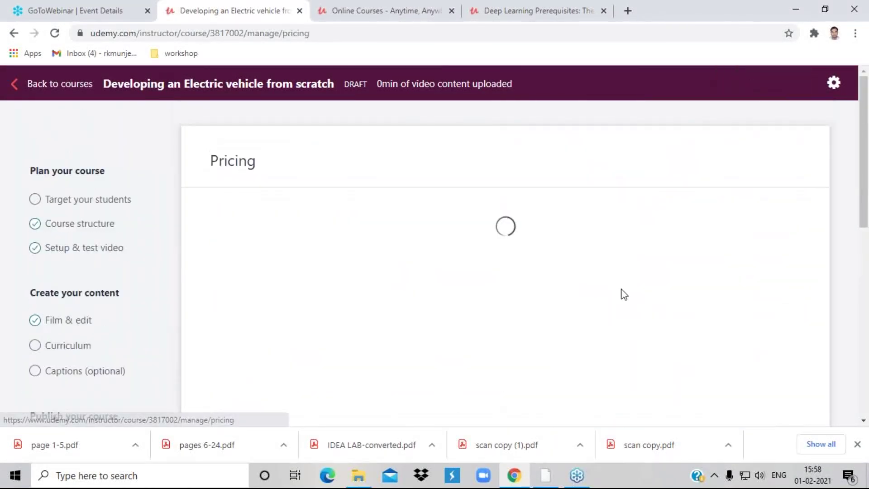
pyautogui.scroll(-3, 697, 281)
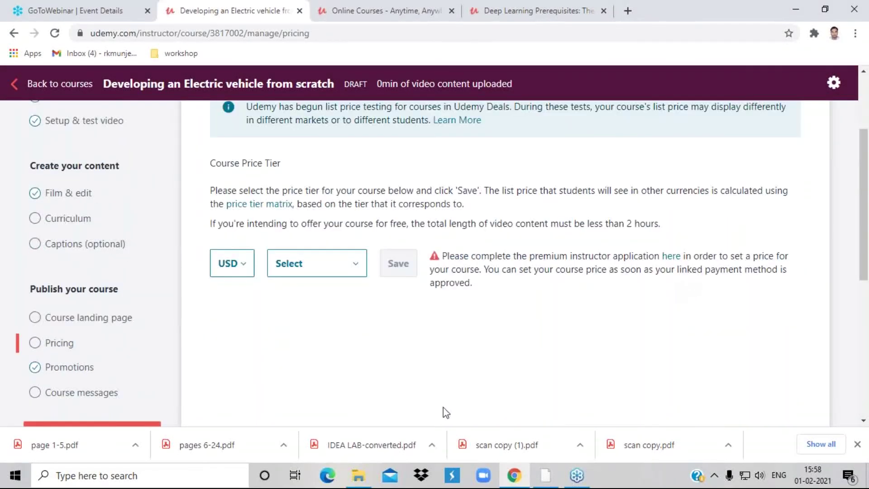
pyautogui.click(54, 367)
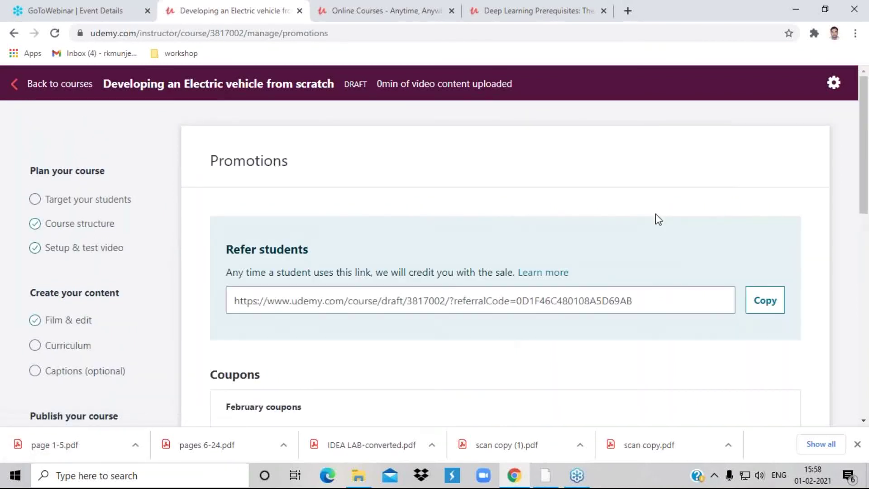
pyautogui.scroll(-5, 695, 336)
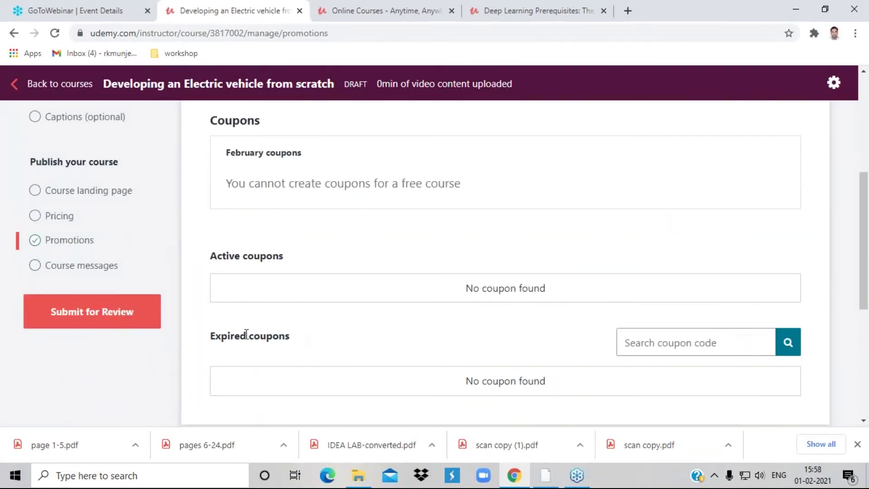
# Revisit the course messages page and look over the welcome and congratulations message fields
pyautogui.click(90, 272)
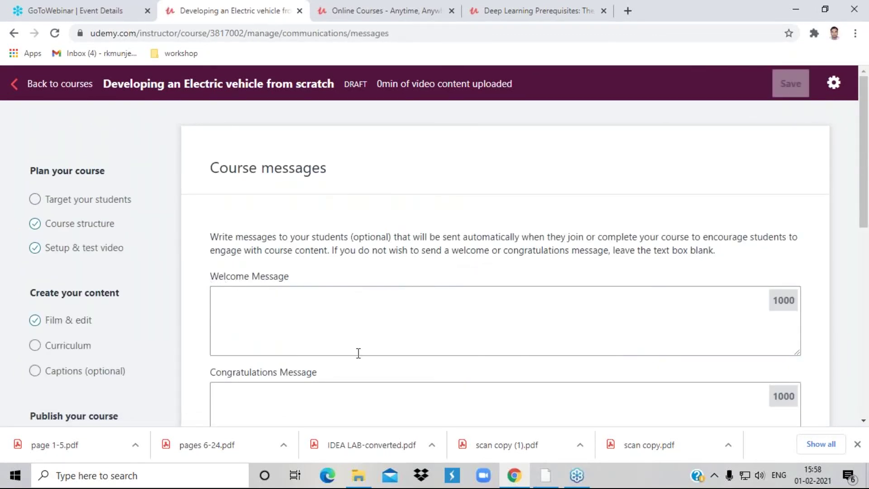
pyautogui.scroll(-4, 357, 353)
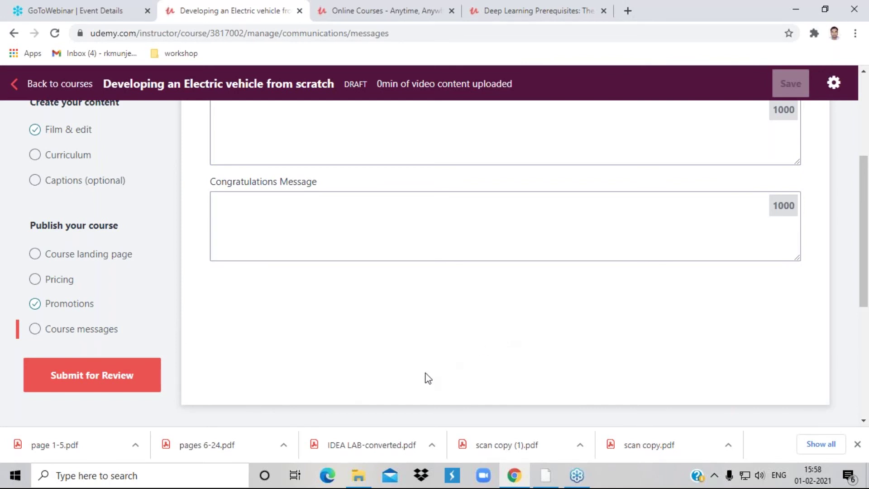
pyautogui.scroll(5, 387, 370)
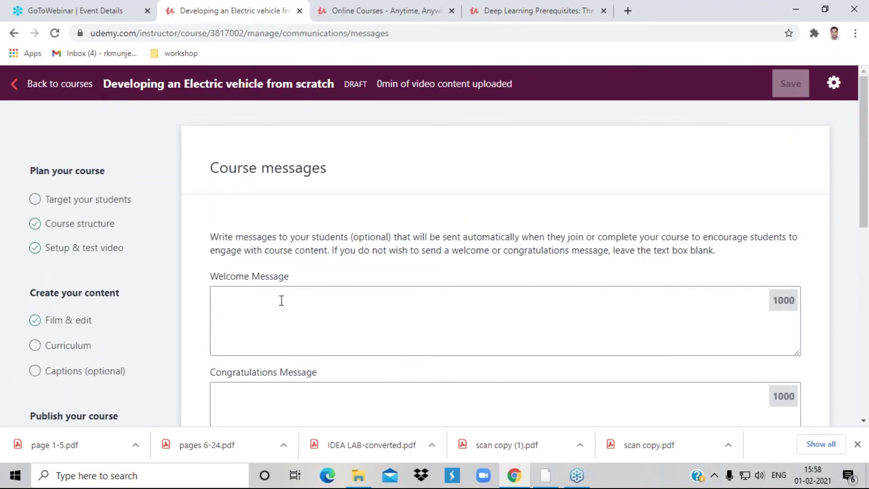
# Return to the instructor's course list and open the reviews from the rating of the live course Learning to Write Scientific Research Paper
pyautogui.click(14, 89)
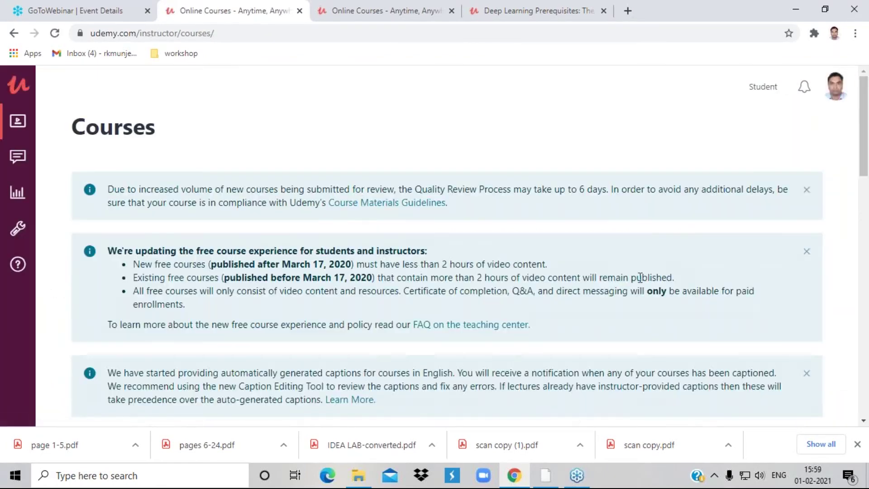
pyautogui.scroll(-5, 623, 280)
pyautogui.scroll(-6, 621, 277)
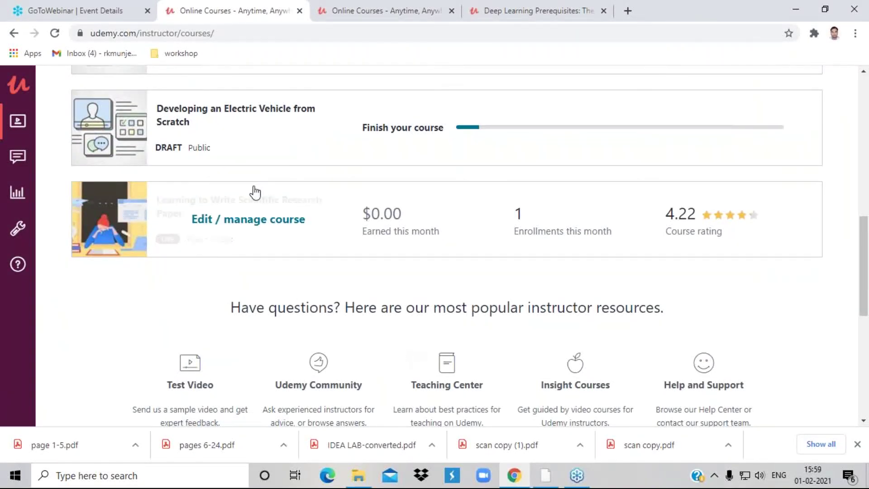
pyautogui.moveTo(280, 235)
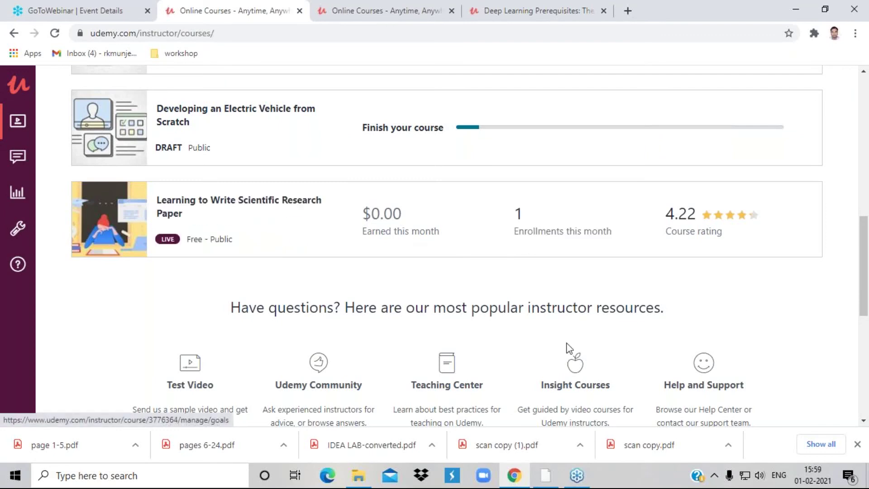
pyautogui.moveTo(720, 232)
pyautogui.click(739, 229)
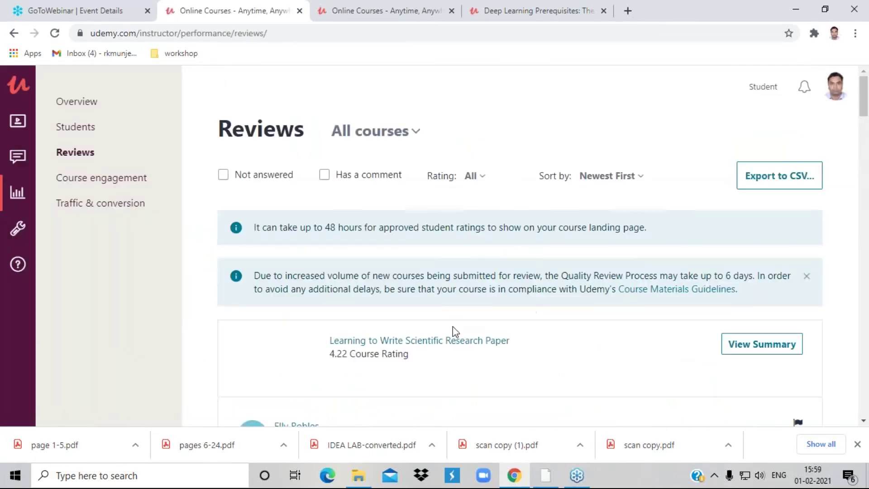
# Examine the student reviews and ratings left for the Learning to Write Scientific Research Paper course
pyautogui.scroll(-10, 457, 329)
pyautogui.scroll(-12, 461, 330)
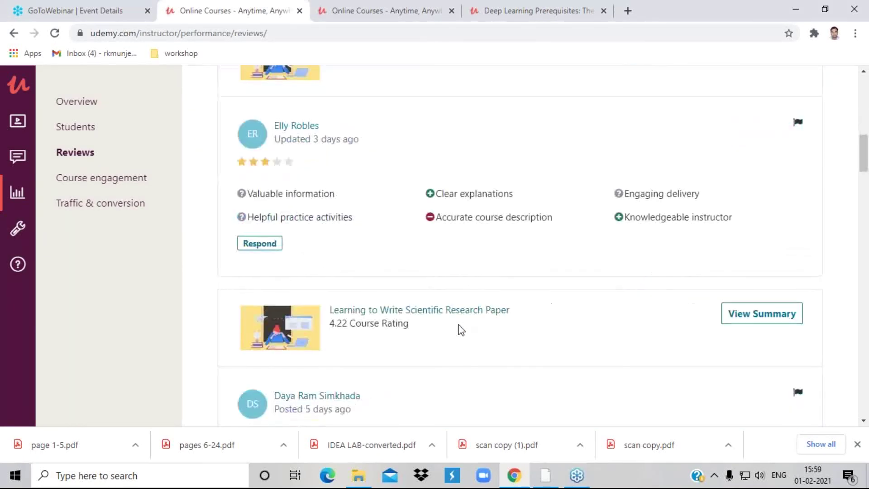
pyautogui.scroll(-20, 466, 331)
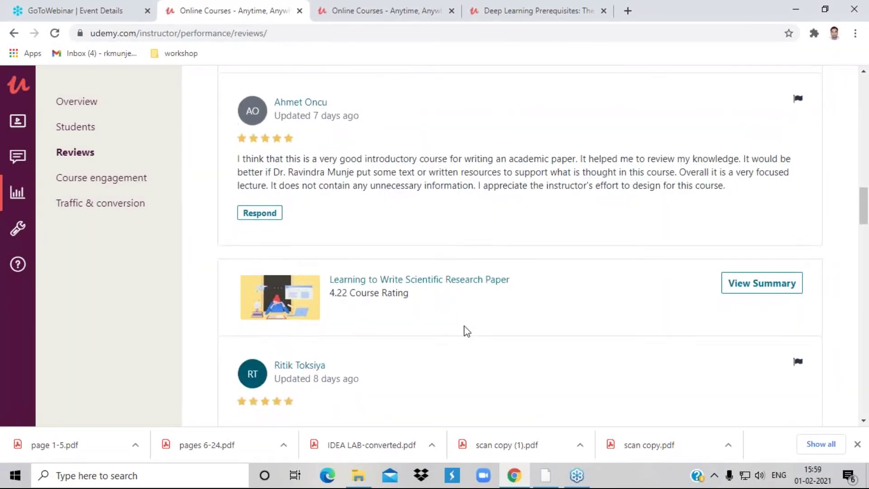
pyautogui.scroll(20, 467, 326)
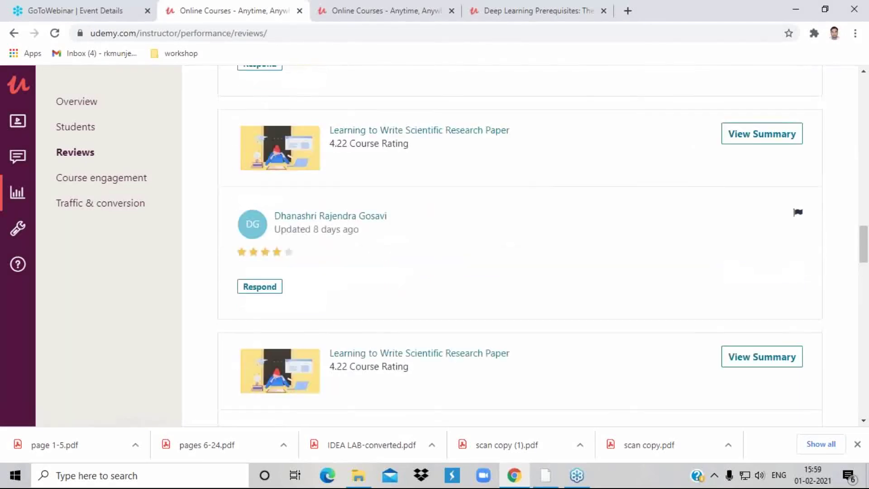
pyautogui.scroll(-7, 467, 330)
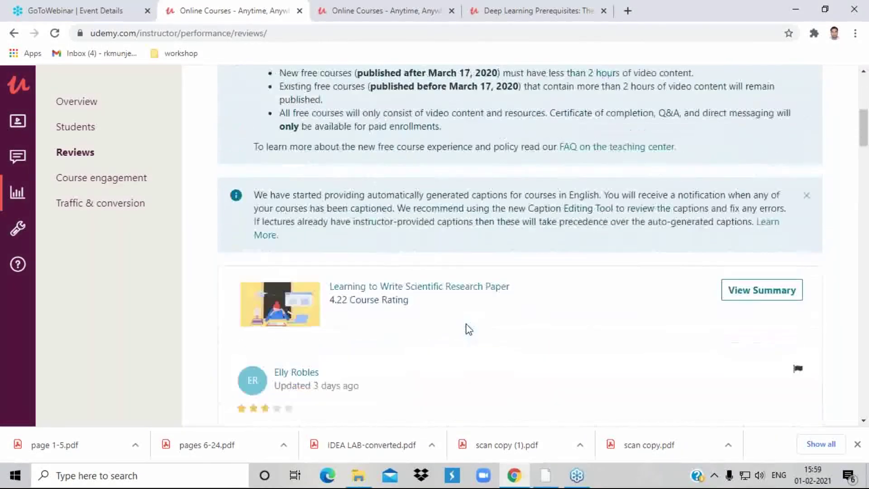
pyautogui.scroll(1, 379, 267)
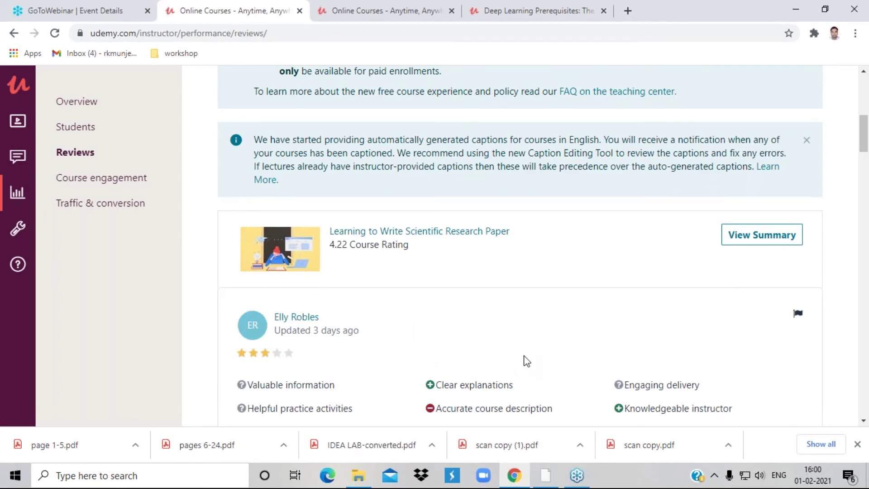
pyautogui.scroll(-4, 525, 361)
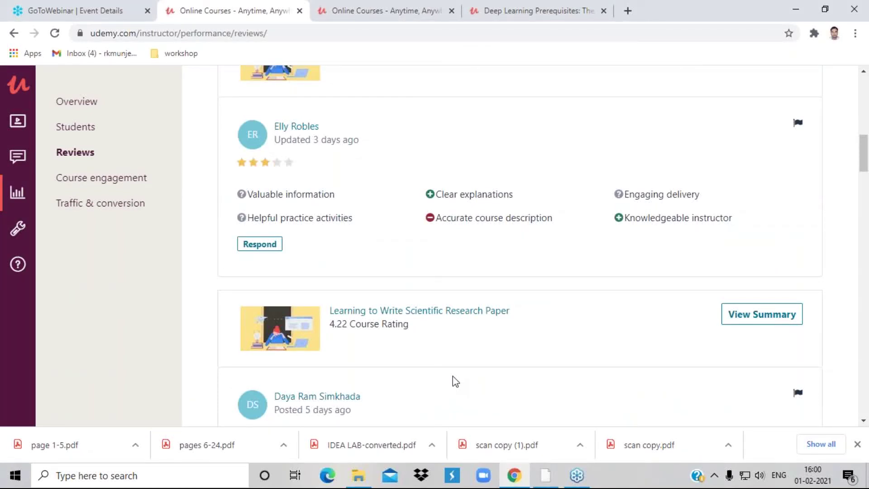
pyautogui.scroll(10, 503, 352)
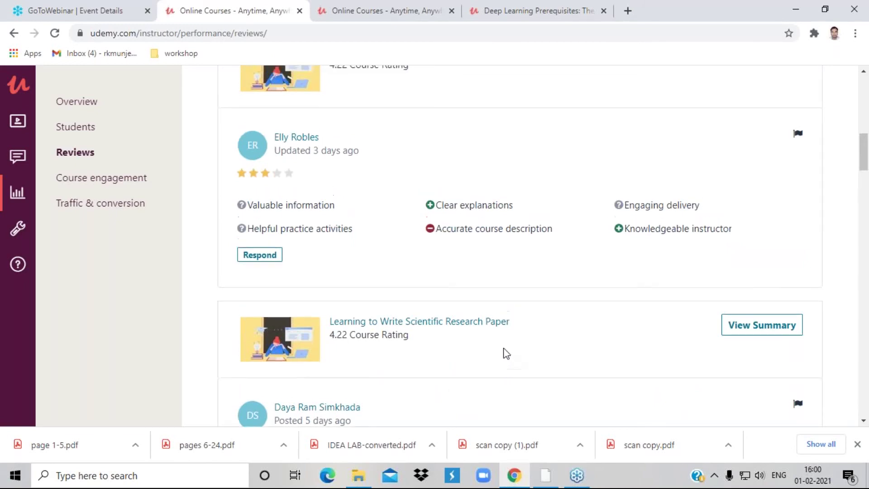
# Look over the Deep Learning Prerequisites: The Numpy Stack in Python course page, and return to the Udemy home page's course recommendations
pyautogui.click(535, 10)
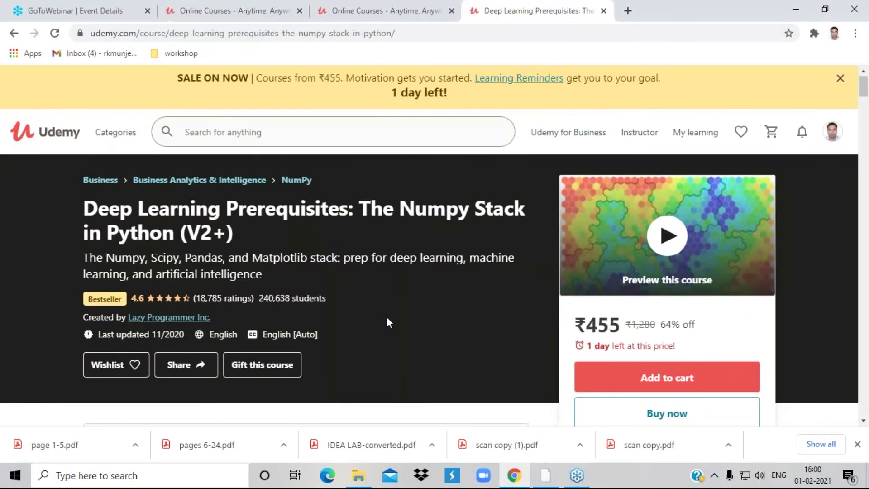
pyautogui.scroll(-6, 386, 314)
pyautogui.scroll(-15, 400, 316)
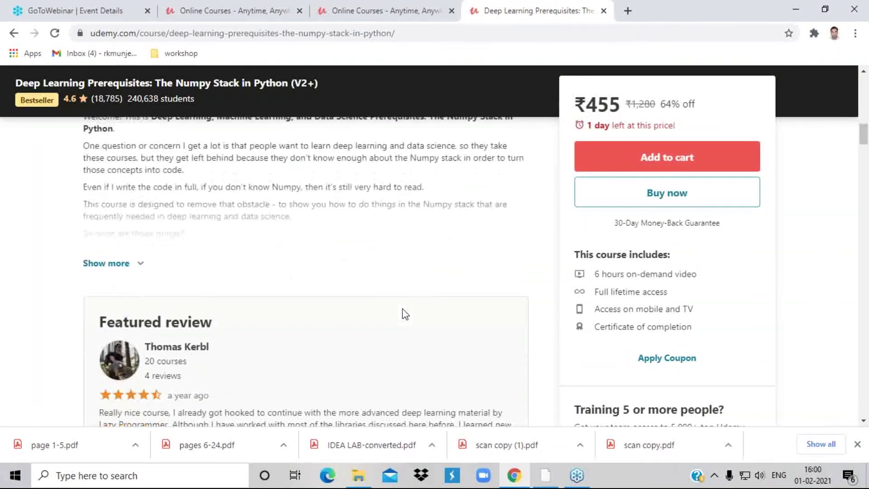
pyautogui.scroll(10, 405, 315)
pyautogui.click(14, 33)
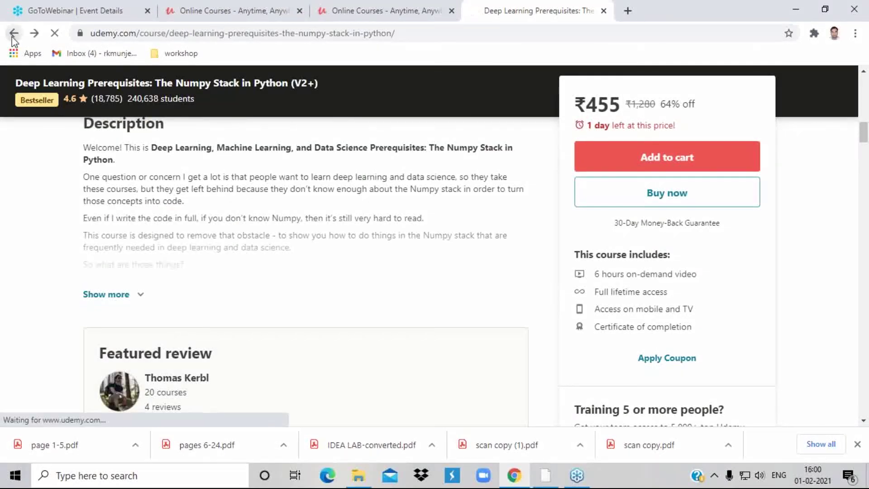
pyautogui.scroll(-15, 677, 299)
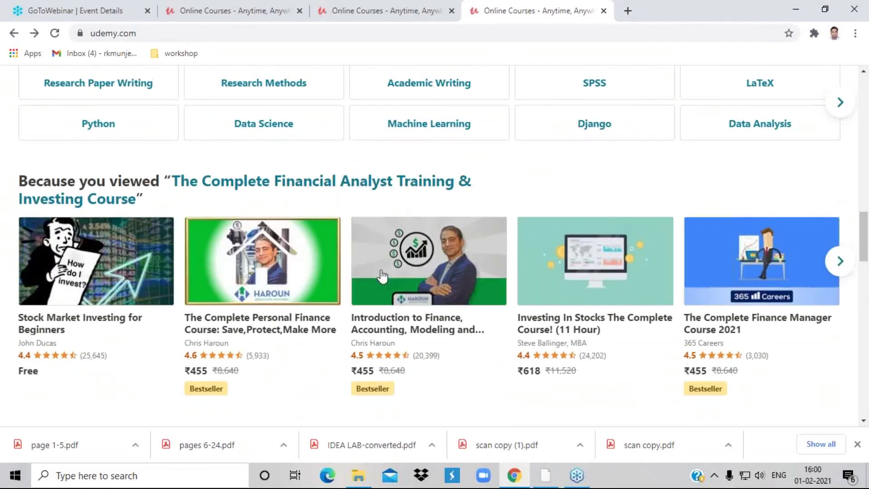
# Search Udemy for "learning to write scientific research paper" and open the free course Learning to Write Scientific Research Paper
pyautogui.scroll(15, 378, 279)
pyautogui.scroll(5, 378, 279)
pyautogui.click(301, 137)
pyautogui.write('le')
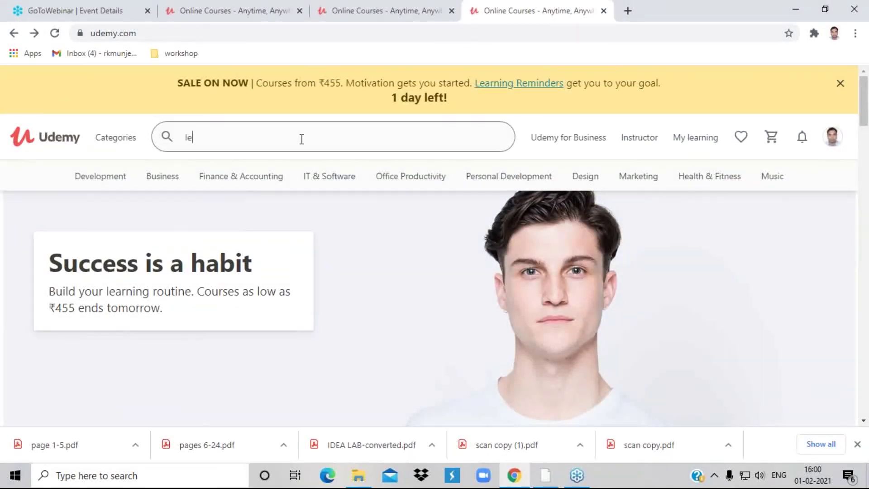
pyautogui.write('arning to ')
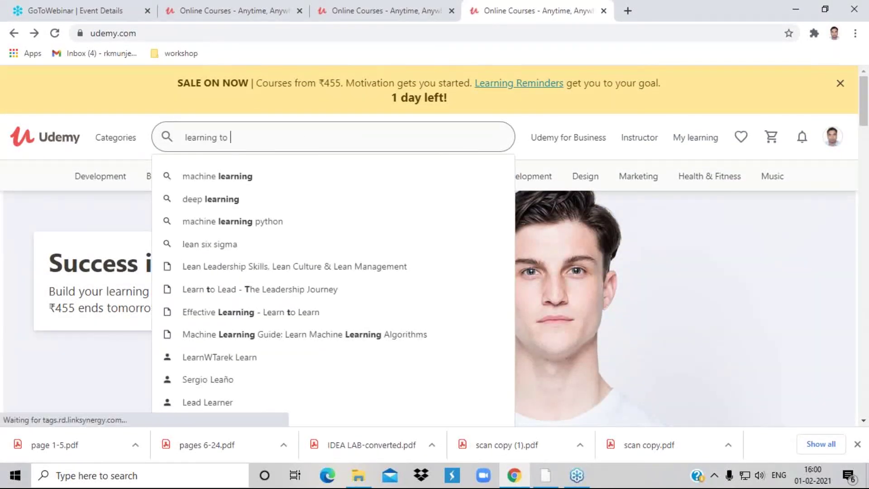
pyautogui.write('write sc')
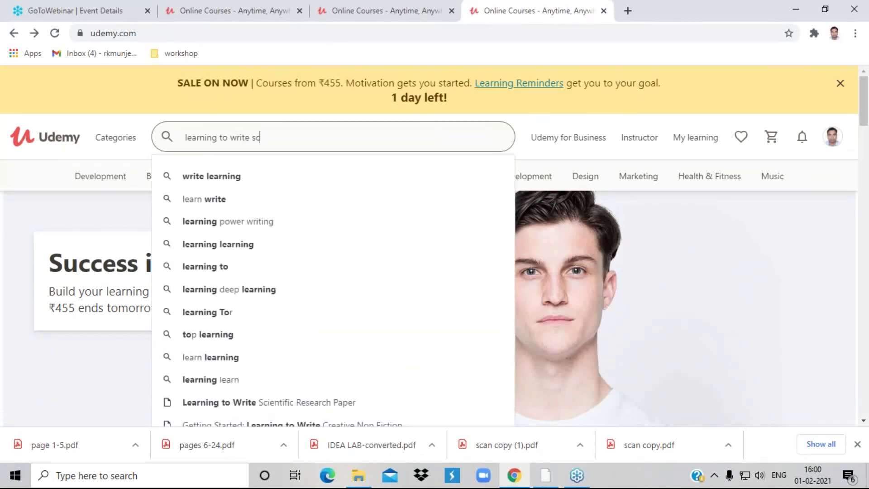
pyautogui.write('ientif')
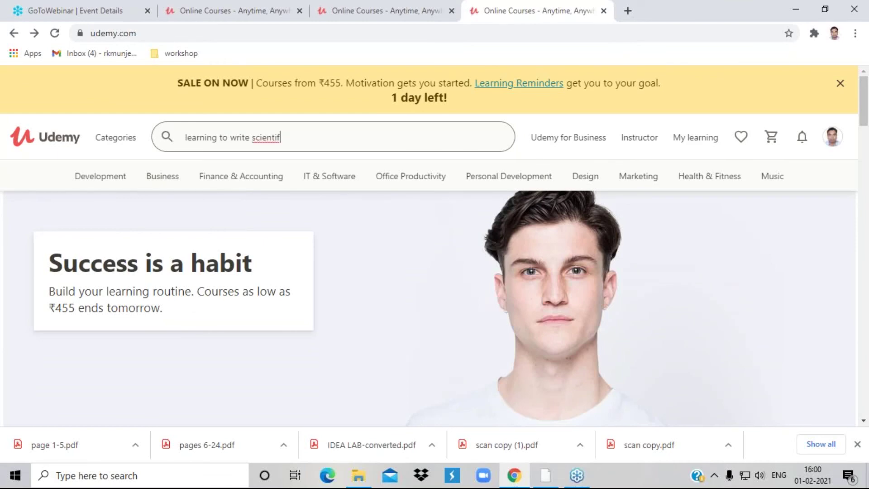
pyautogui.write('ic ')
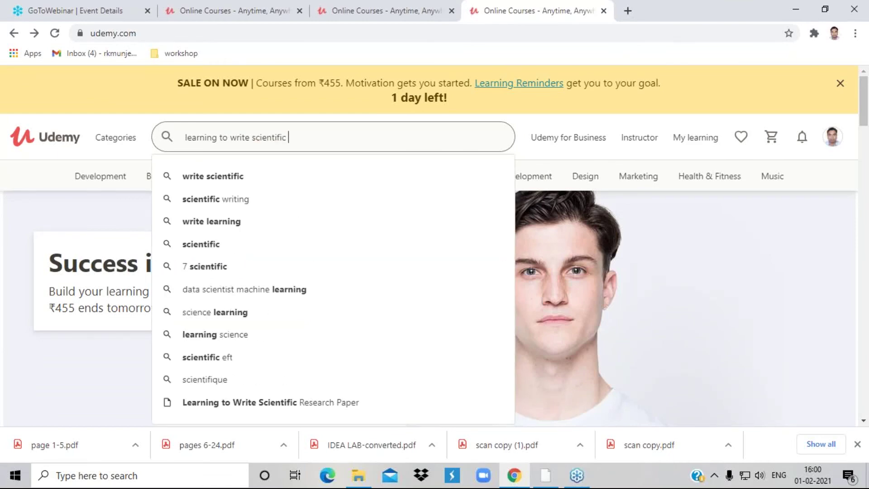
pyautogui.write('research')
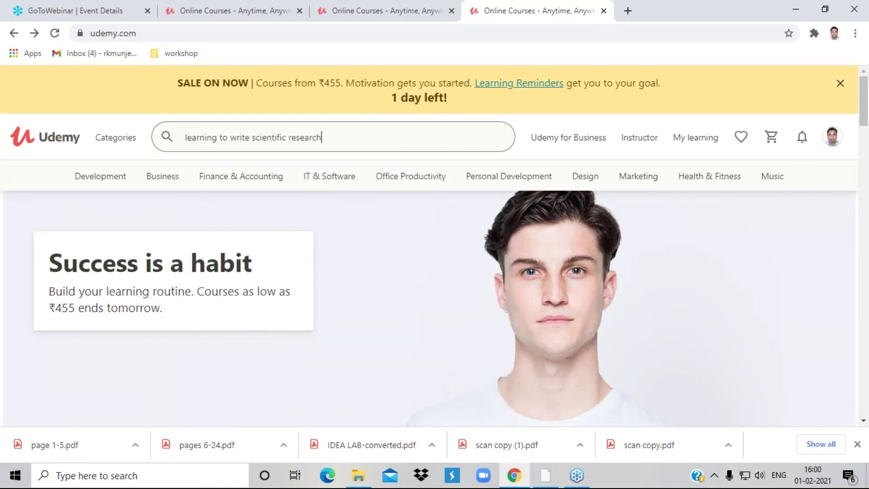
pyautogui.write(' paper')
pyautogui.press('Return')
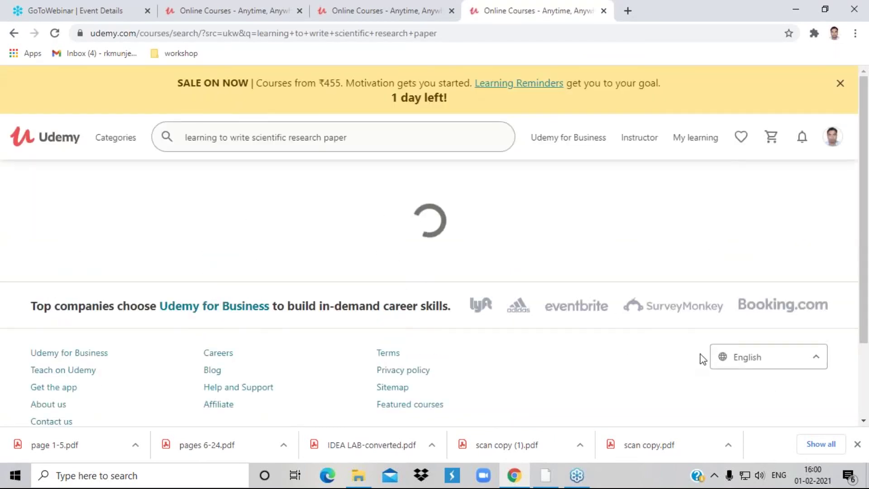
pyautogui.scroll(-4, 609, 204)
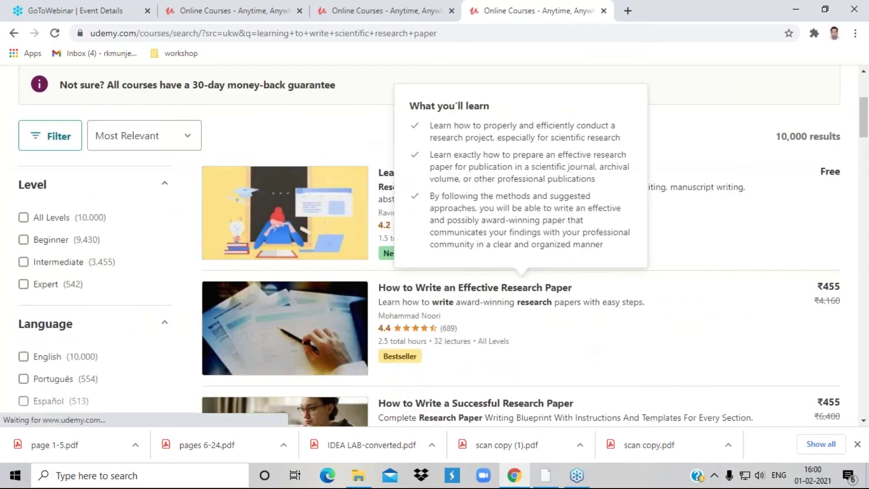
pyautogui.click(626, 194)
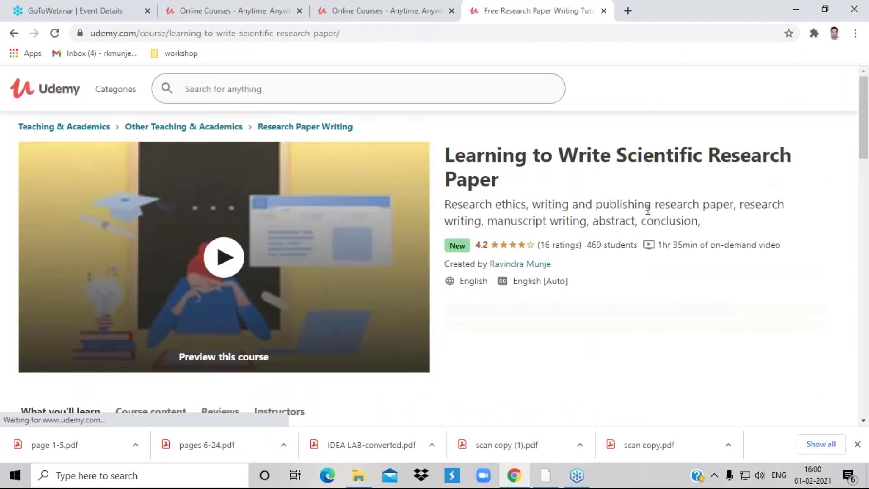
# Compare free and paid course features, highlighting the free list's certificate and instructor Q&A and the paid list's heading, online video content and certificate
pyautogui.scroll(-8, 317, 187)
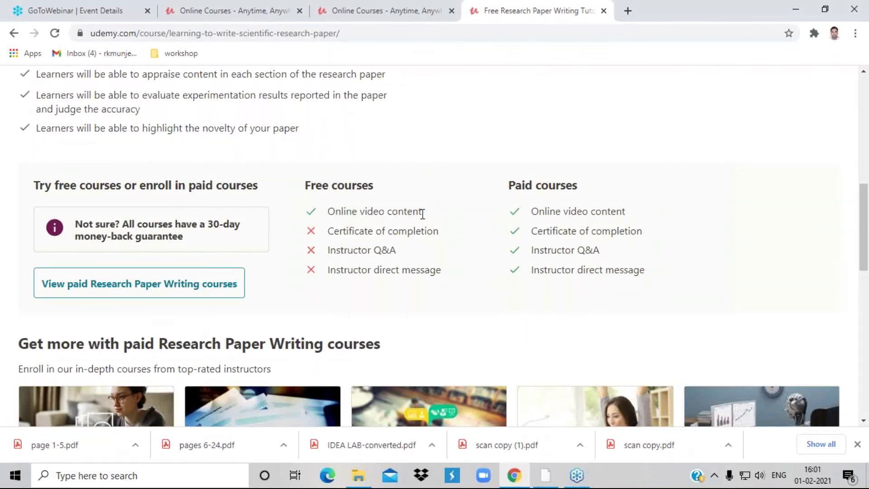
pyautogui.moveTo(329, 232); pyautogui.dragTo(438, 233)
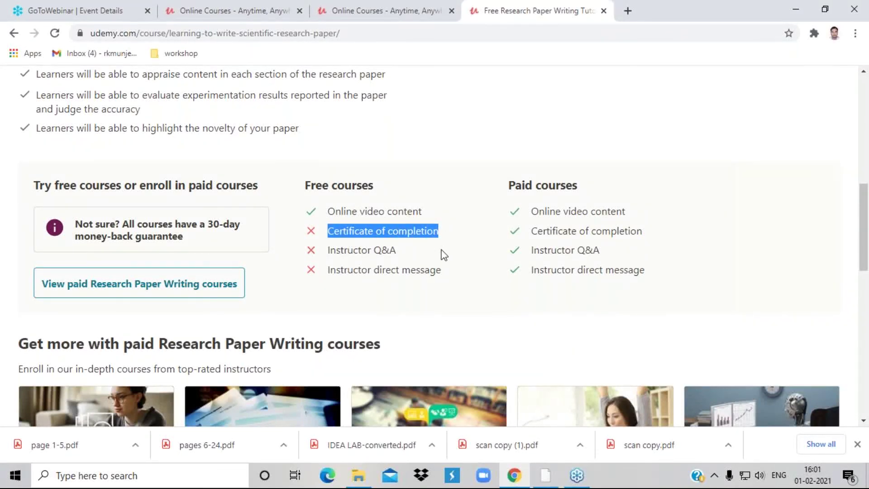
pyautogui.moveTo(331, 250); pyautogui.dragTo(401, 256)
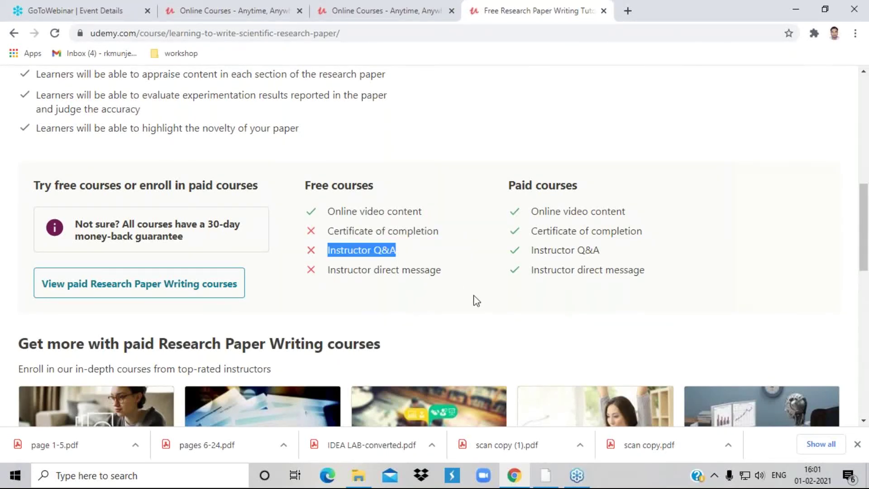
pyautogui.moveTo(506, 187); pyautogui.dragTo(600, 209)
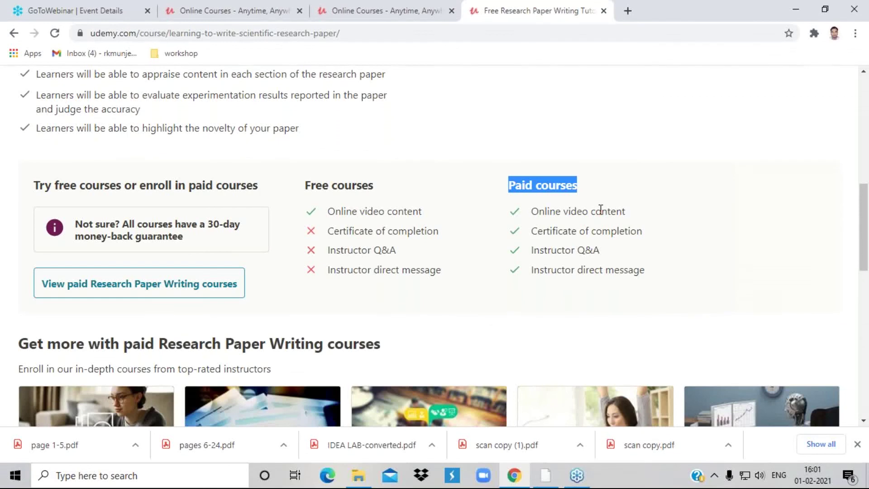
pyautogui.moveTo(532, 211); pyautogui.dragTo(626, 212)
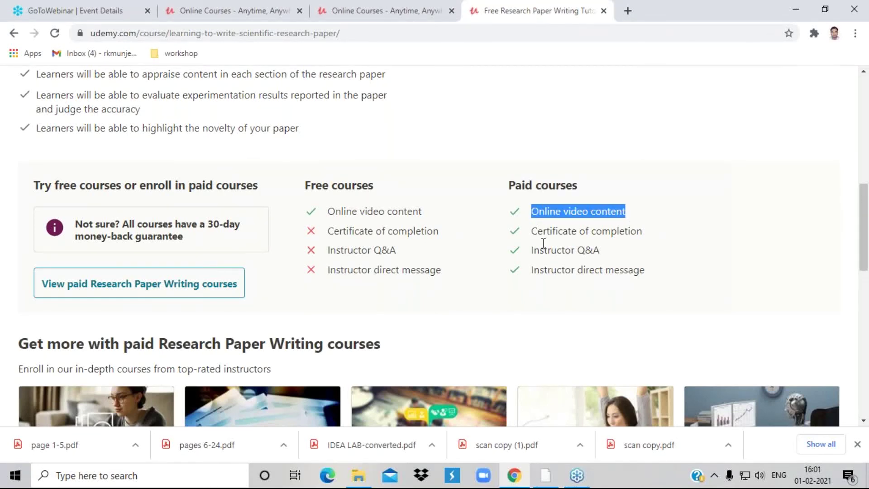
pyautogui.moveTo(531, 231); pyautogui.dragTo(646, 240)
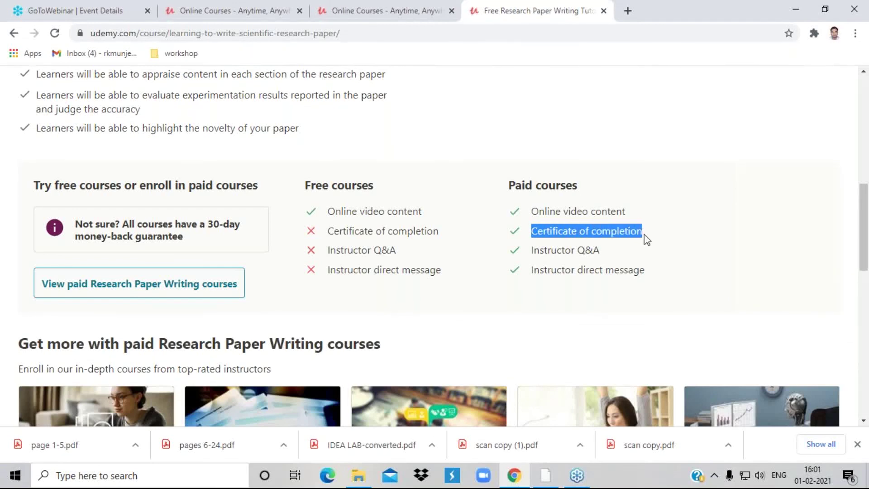